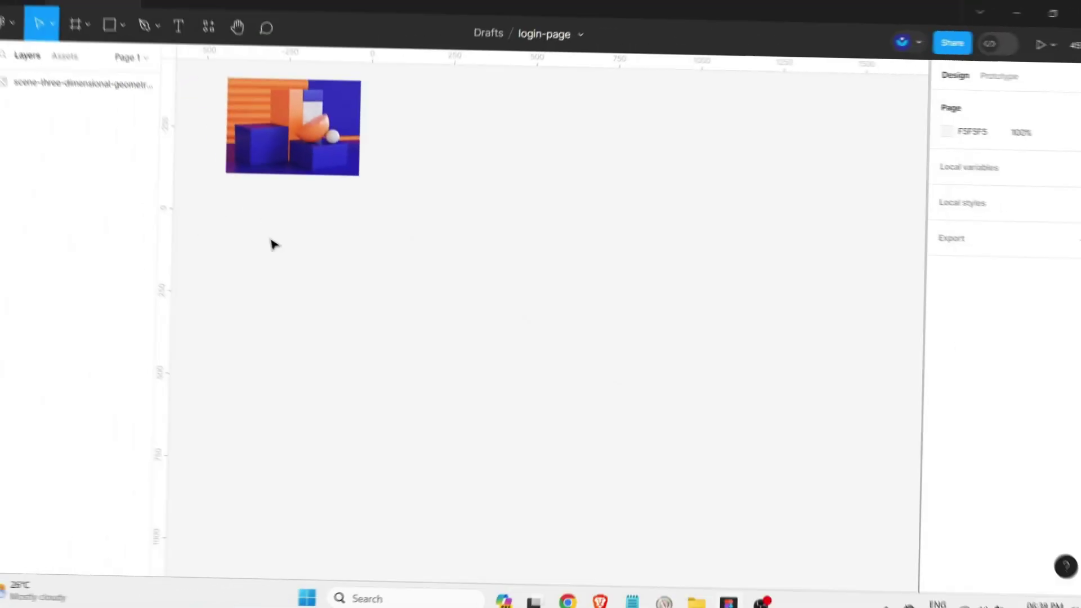
- Add a Desktop MacBook Air (1280×832) frame next to the scene image
click(88, 52)
click(90, 76)
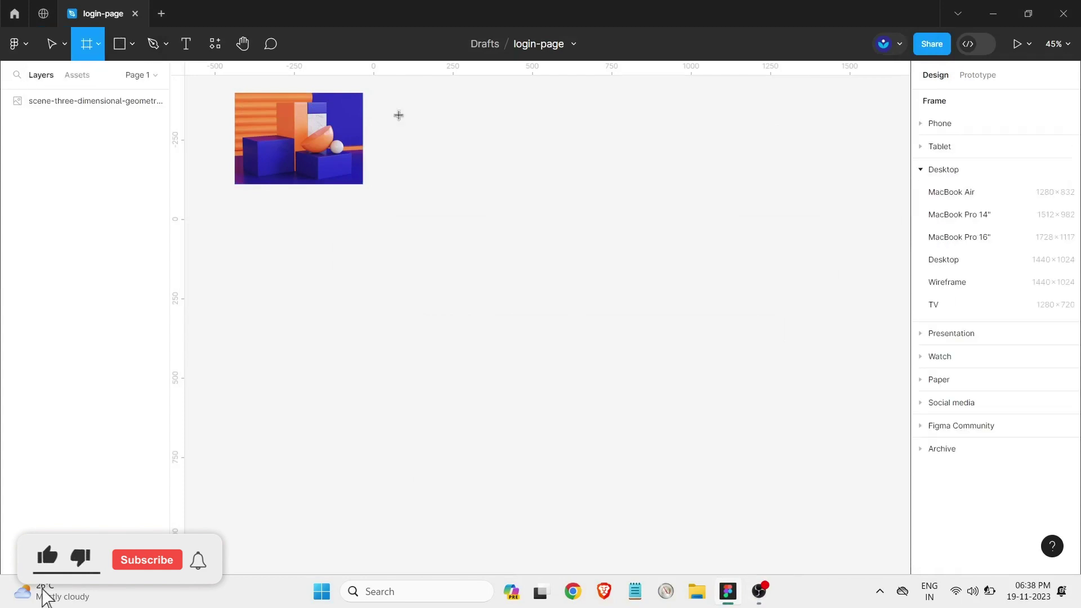
click(998, 194)
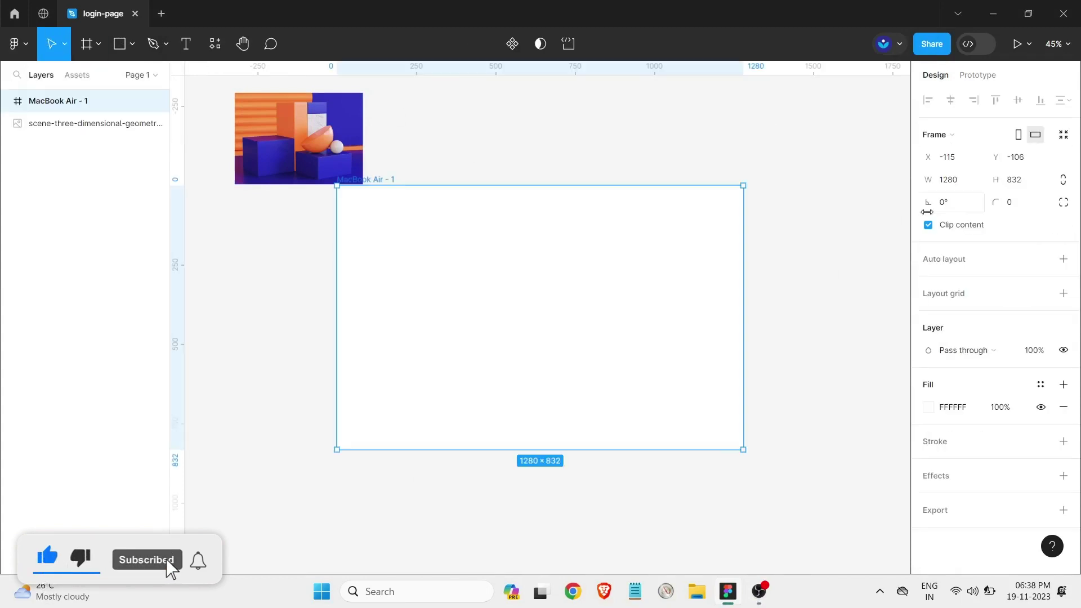
scroll(586, 244, down, 1)
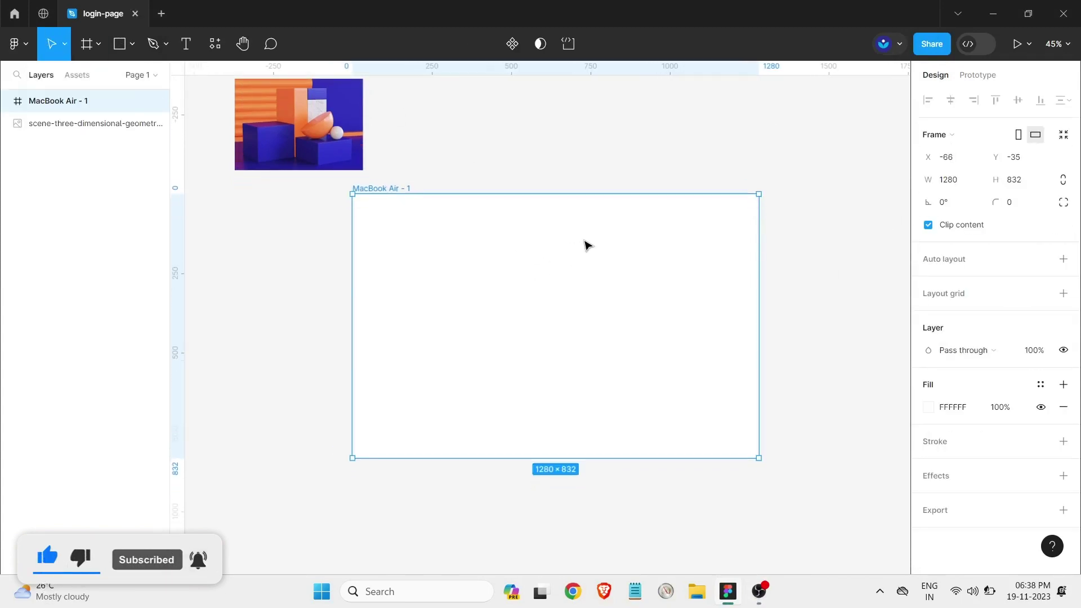
- Draw a grey rectangle and place it inside the MacBook Air frame
click(119, 43)
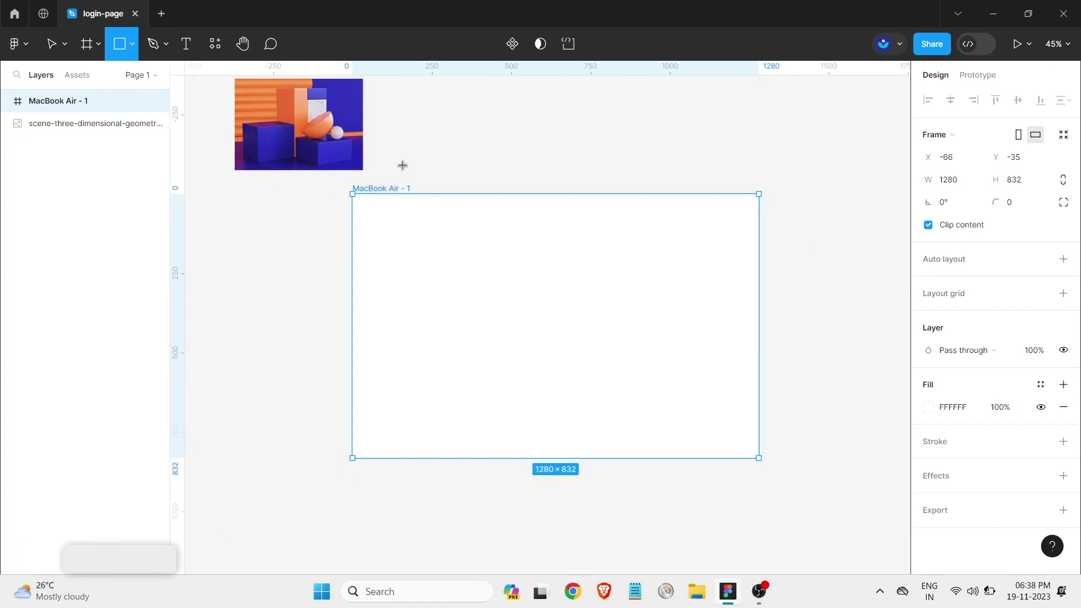
mouse_move(401, 170)
mouse_down()
mouse_move(484, 374)
mouse_move(590, 430)
mouse_move(557, 457)
mouse_up()
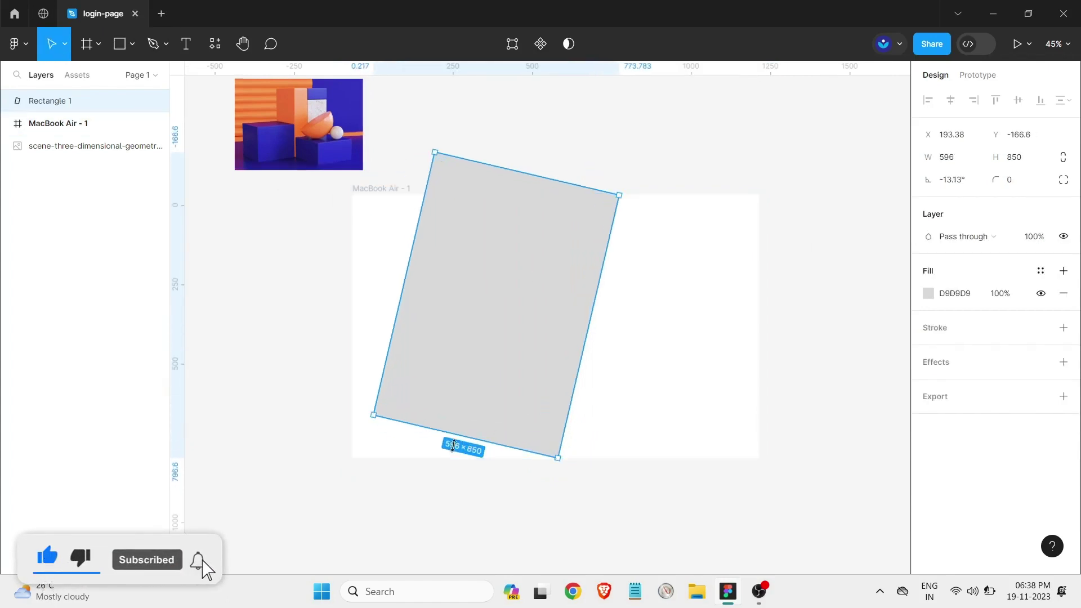
drag(454, 446, 458, 483)
drag(475, 349, 430, 336)
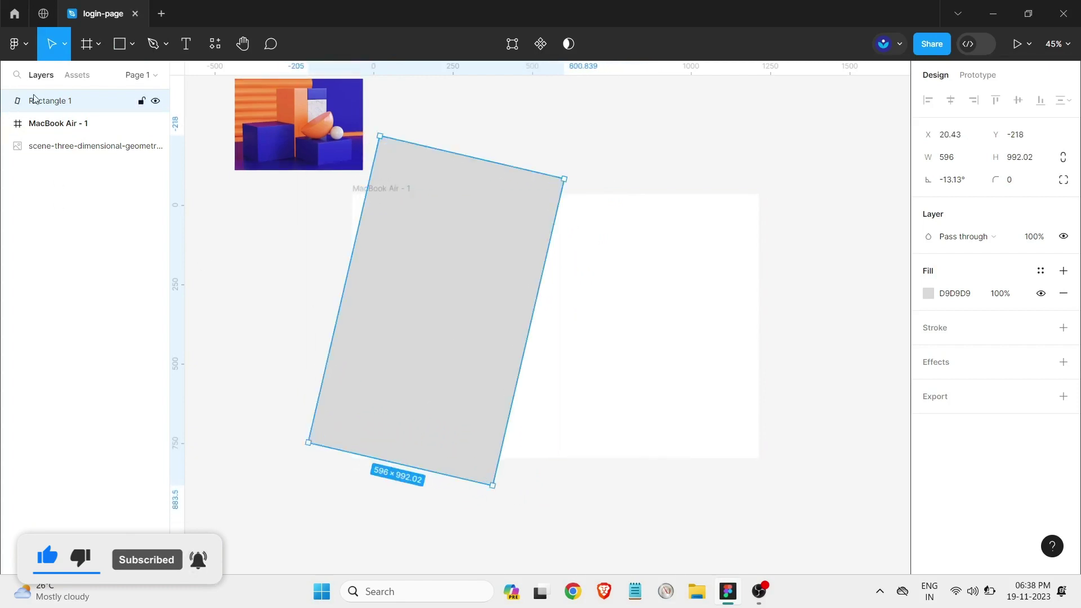
drag(50, 101, 51, 128)
drag(523, 290, 502, 287)
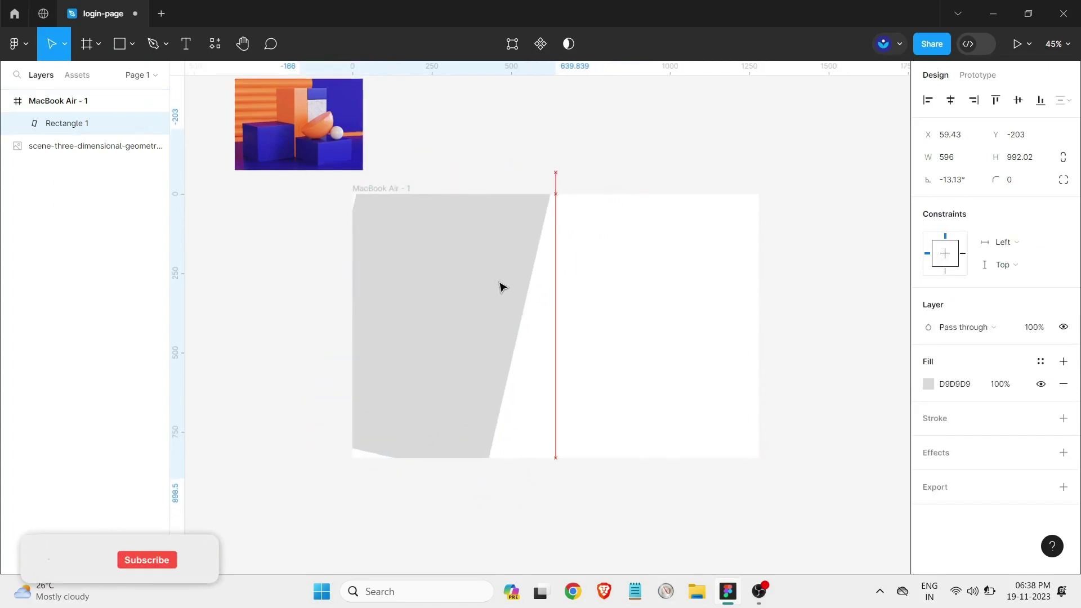
drag(370, 463, 376, 484)
drag(422, 329, 435, 333)
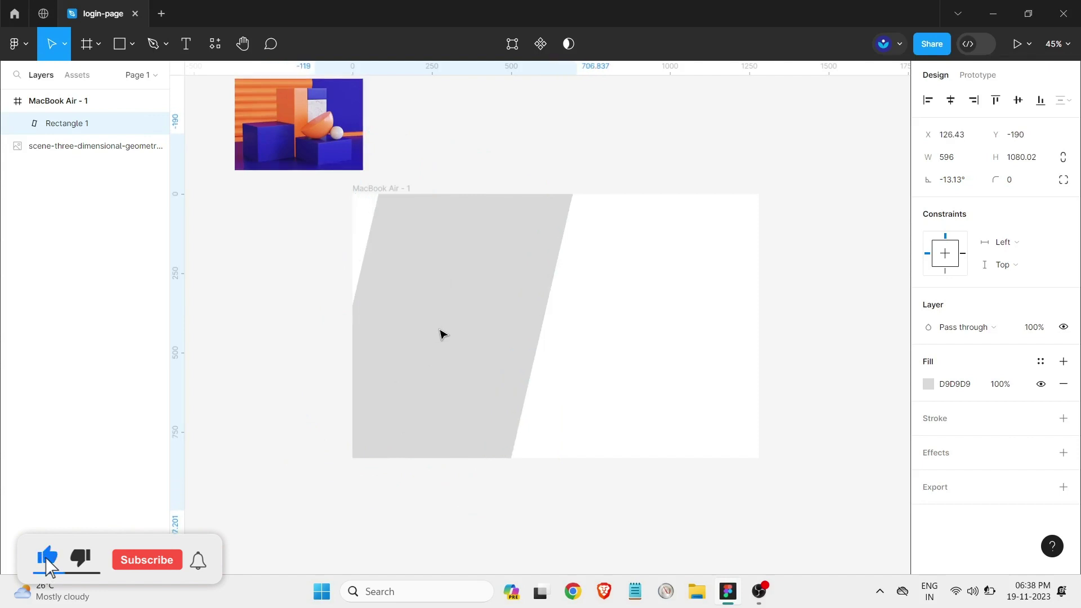
- Tilt the rectangle to about -20.57°, enlarge it, and move the scene image into the frame
drag(491, 512, 470, 514)
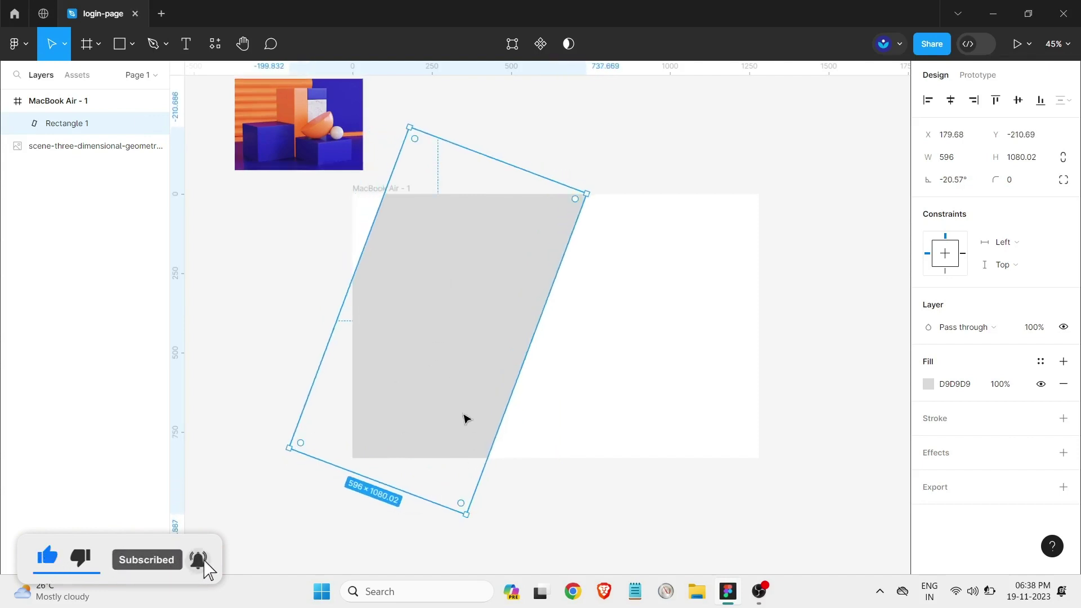
drag(450, 383, 433, 400)
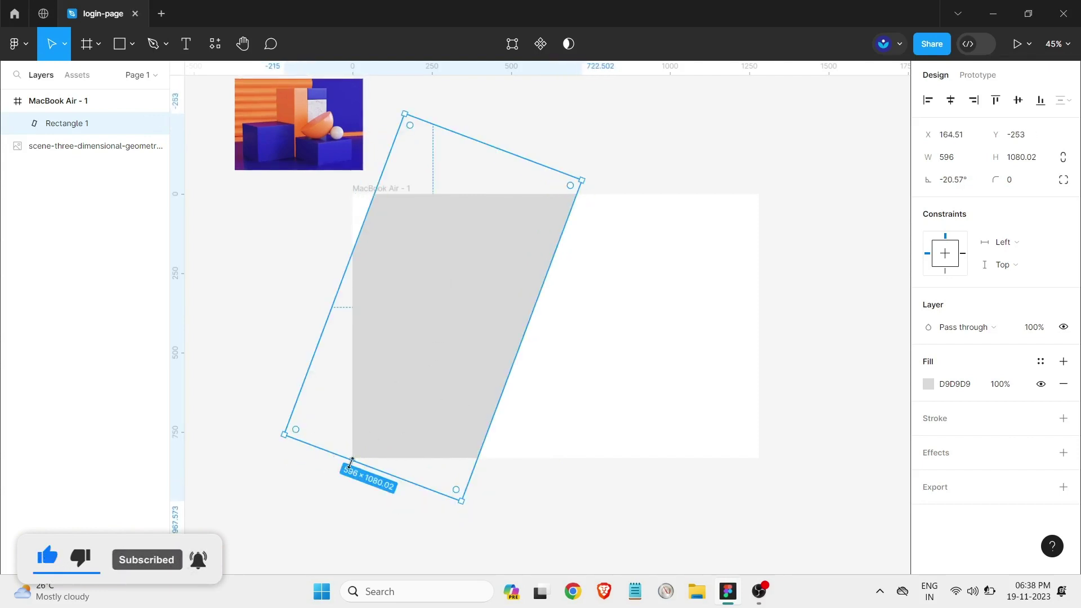
drag(352, 463, 350, 478)
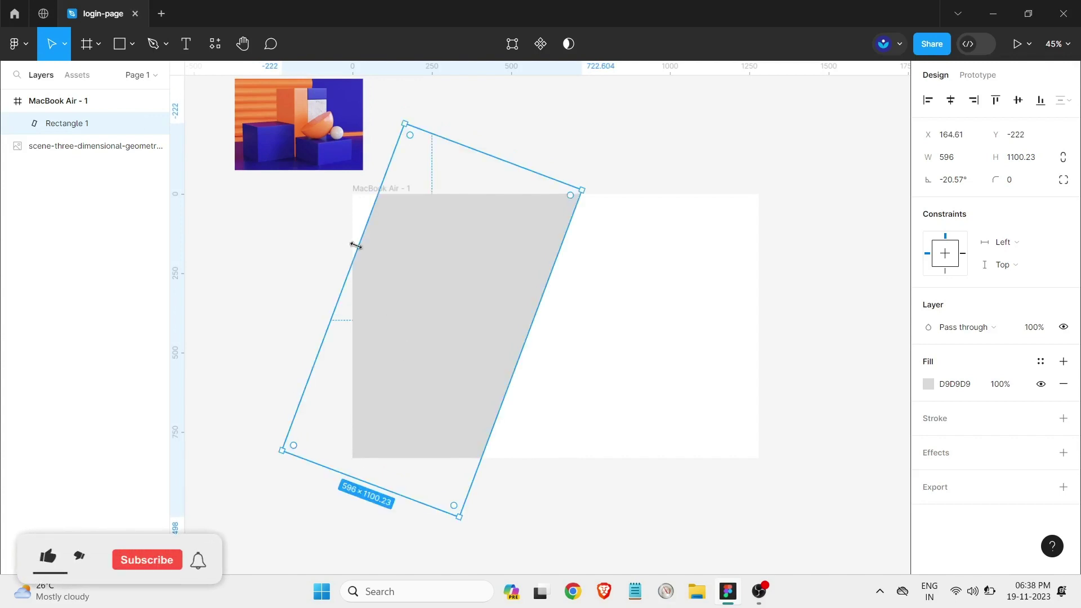
drag(355, 246, 337, 227)
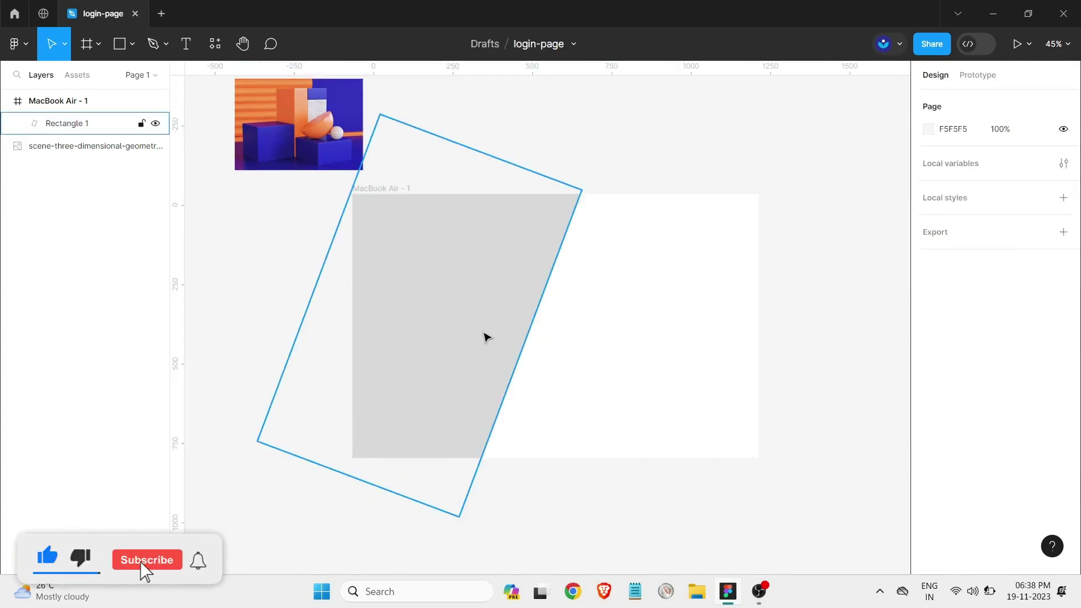
drag(299, 124, 438, 265)
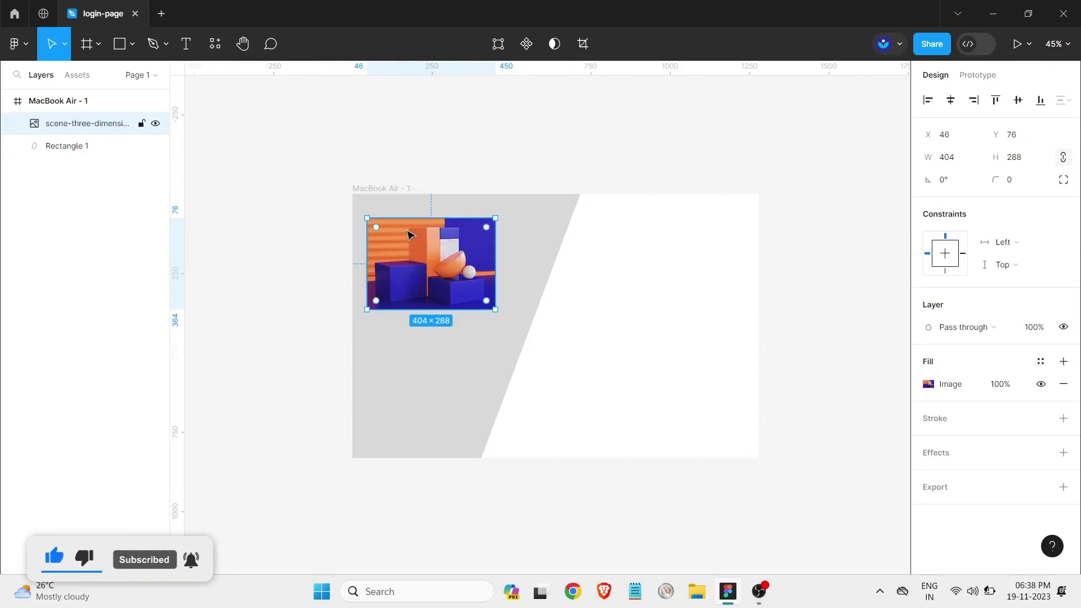
mouse_move(430, 263)
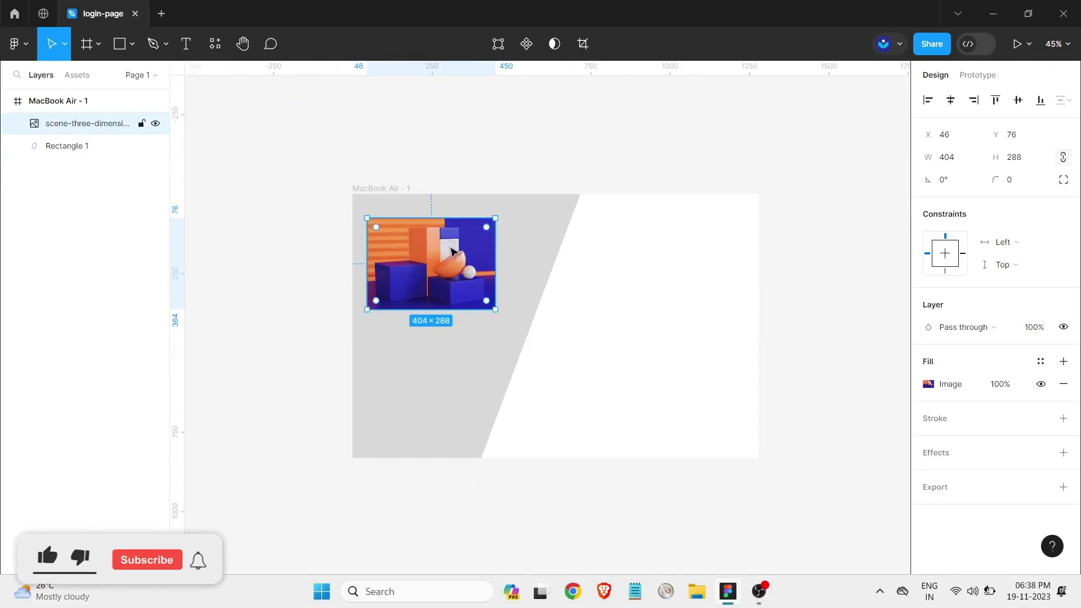
- Delete the loose image and fill Rectangle 1 with the orange-and-blue scene picture from 'Images for website'
key(Delete)
click(482, 253)
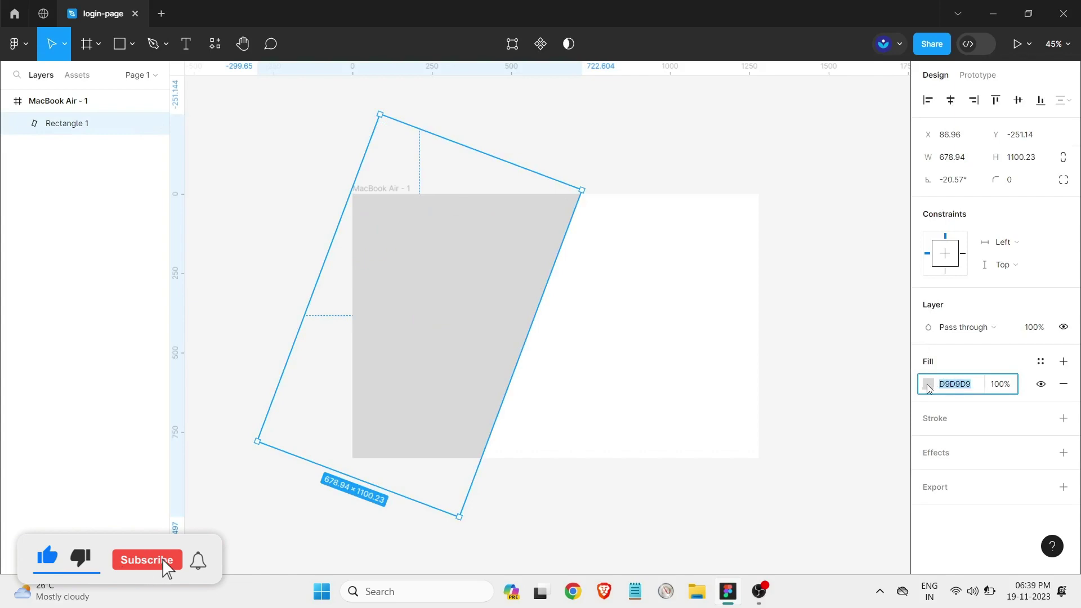
click(928, 384)
click(795, 197)
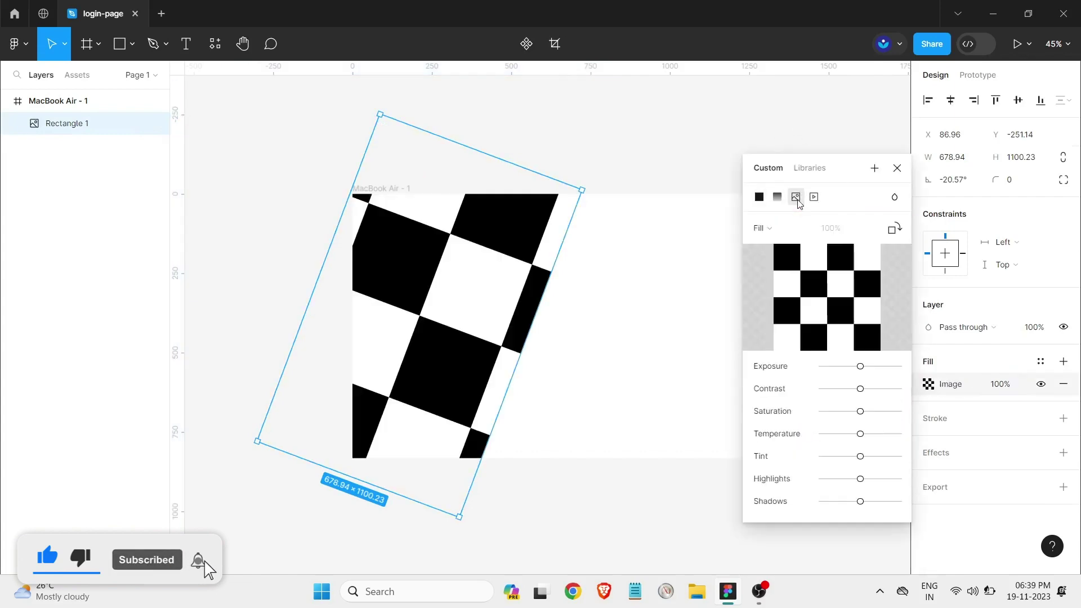
click(822, 298)
scroll(40, 223, down, 2)
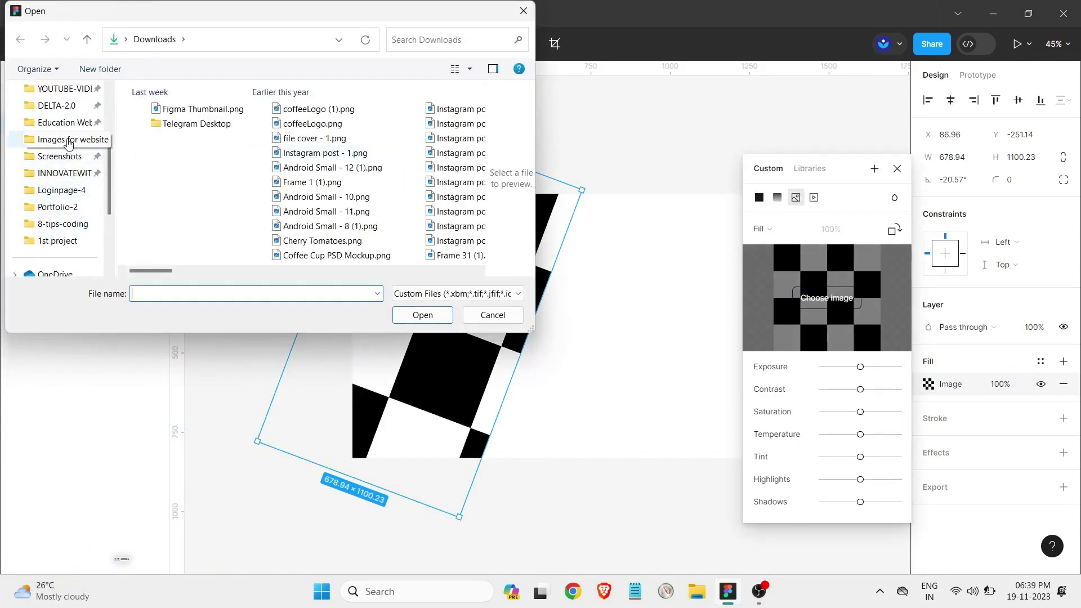
click(62, 139)
scroll(280, 195, down, 3)
scroll(279, 195, up, 1)
scroll(282, 191, down, 5)
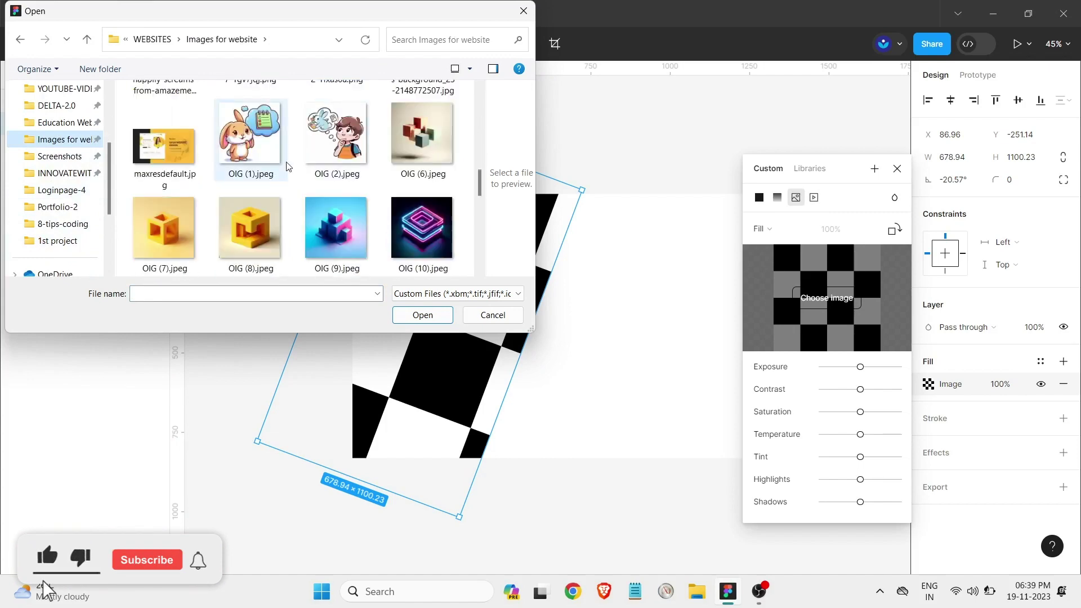
scroll(287, 185, down, 4)
scroll(292, 180, up, 1)
scroll(292, 180, up, 3)
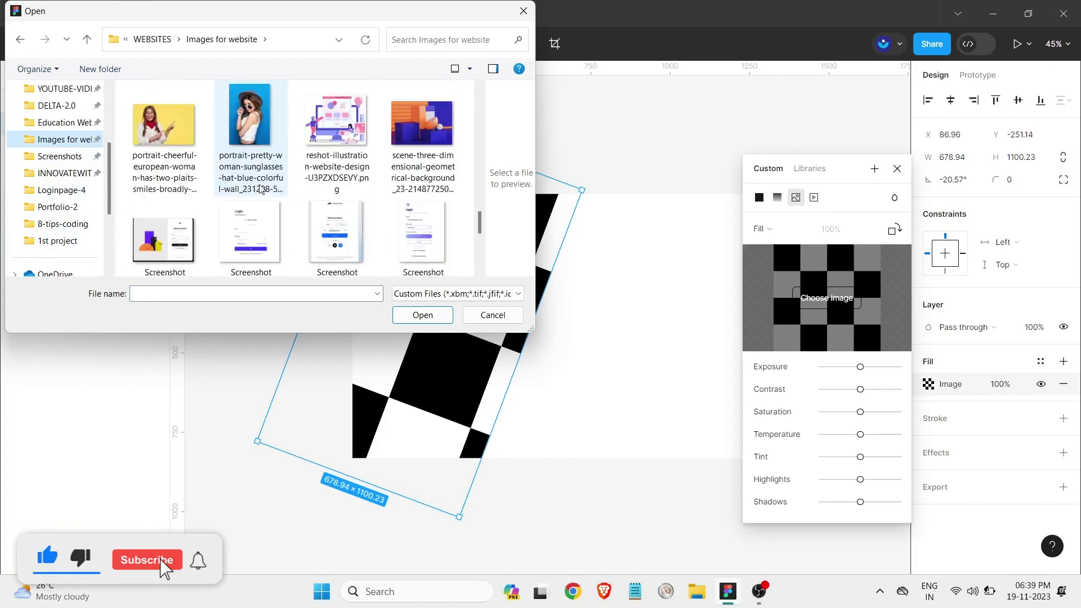
click(422, 140)
click(417, 315)
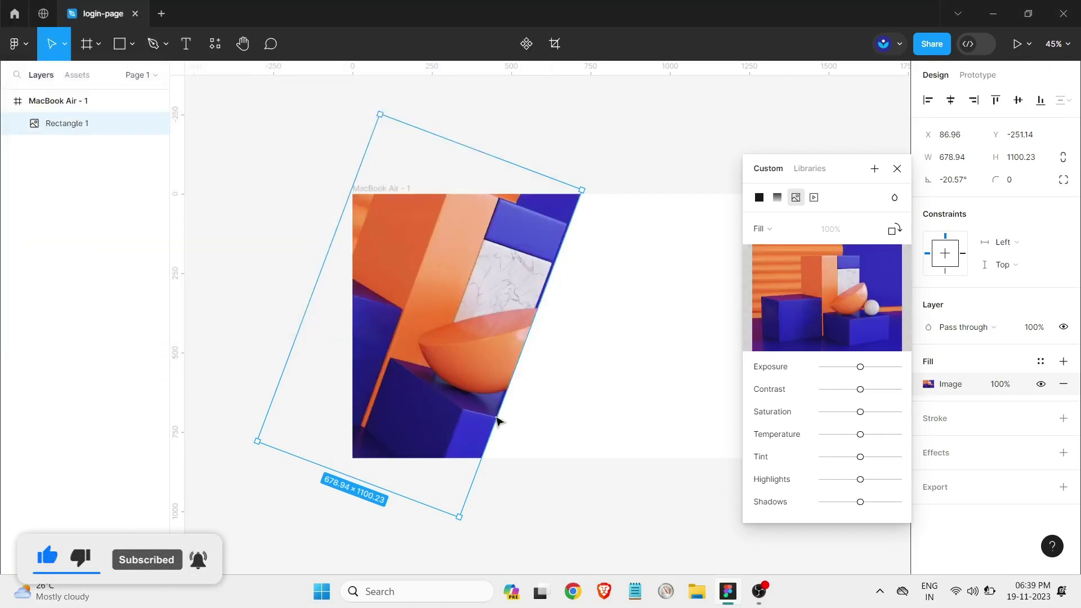
- Try Fit and Crop scaling, then settle on Fill mode for the image fill
click(761, 229)
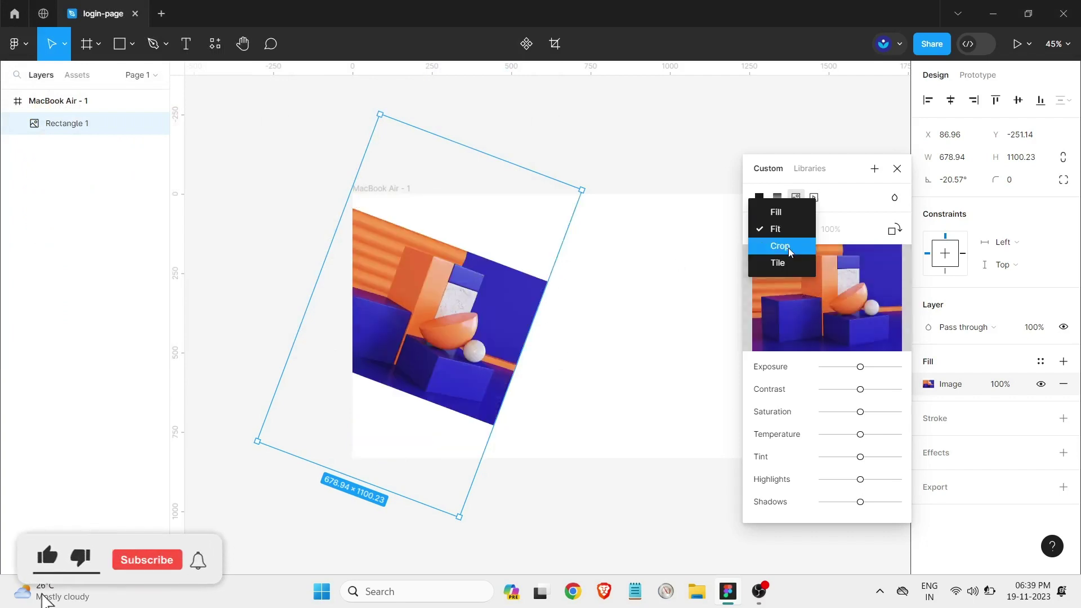
click(788, 248)
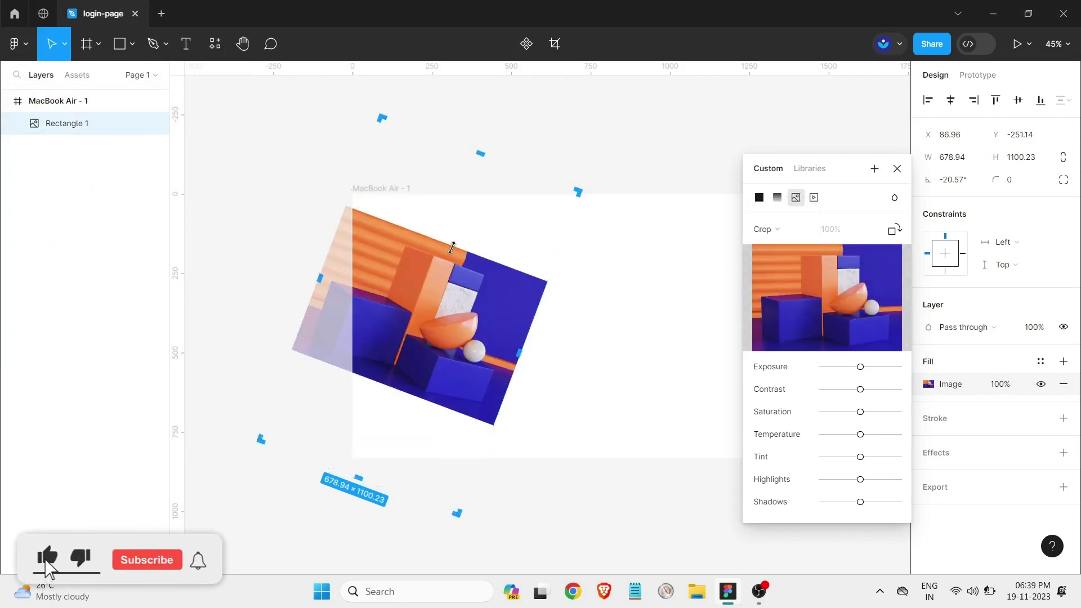
drag(467, 221, 473, 220)
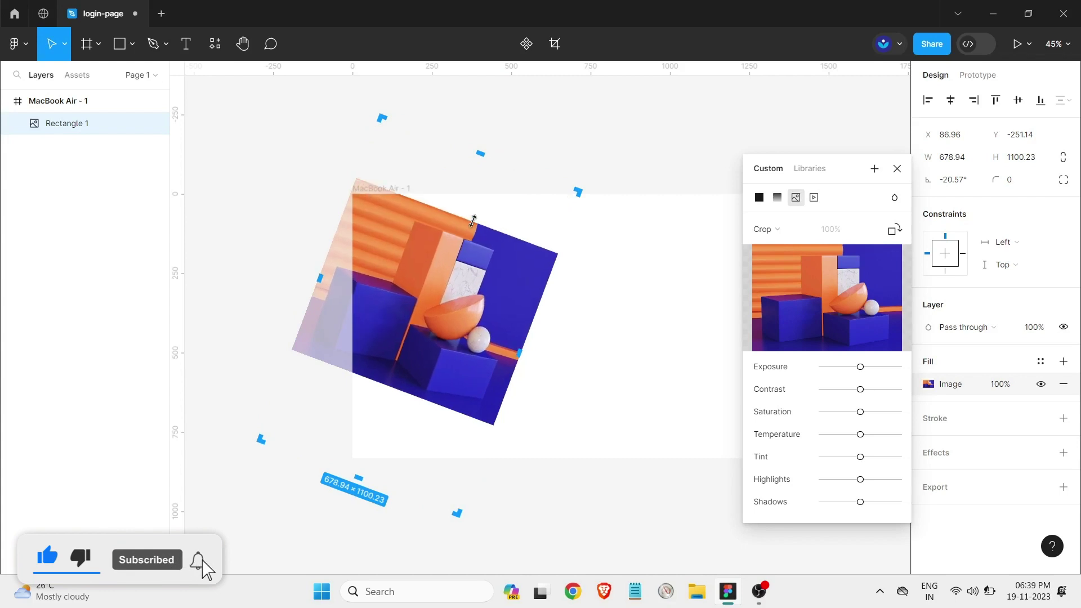
click(773, 229)
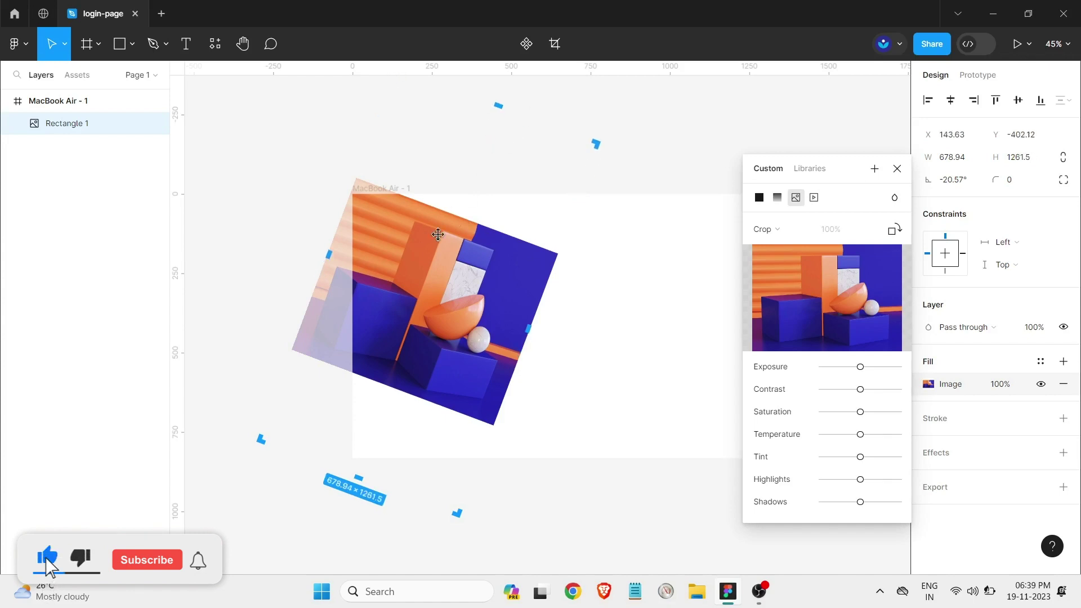
drag(450, 211, 497, 163)
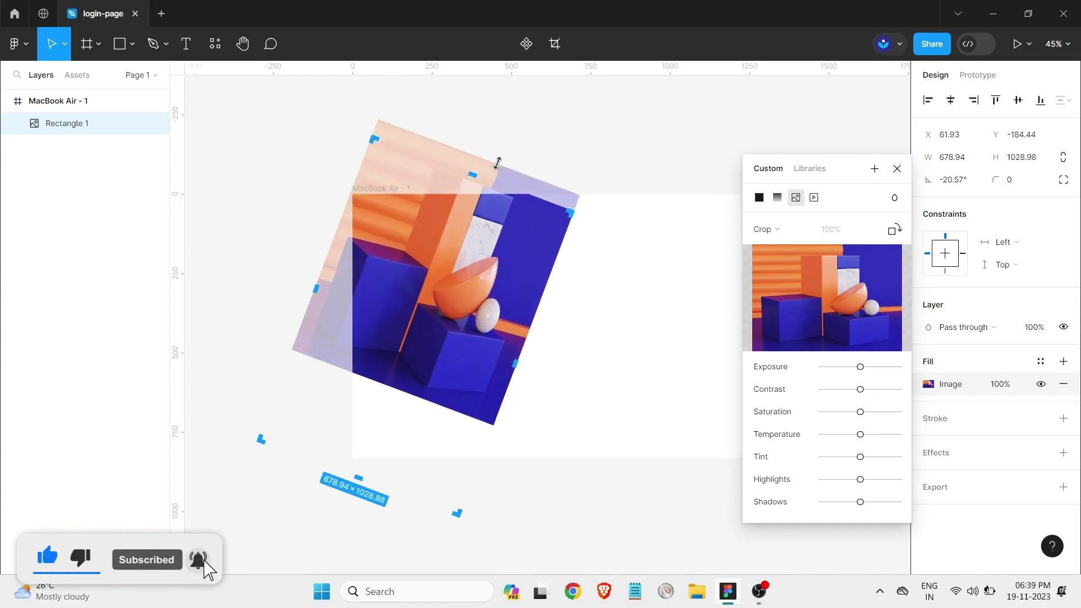
mouse_move(386, 376)
mouse_down()
mouse_move(383, 440)
mouse_move(385, 422)
mouse_up()
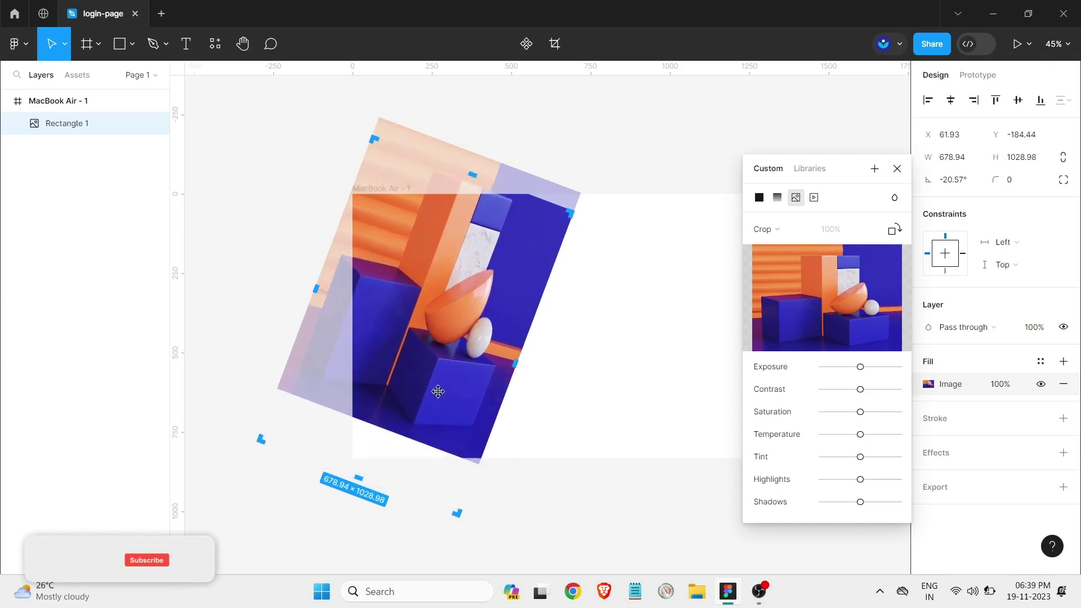
click(775, 213)
click(767, 235)
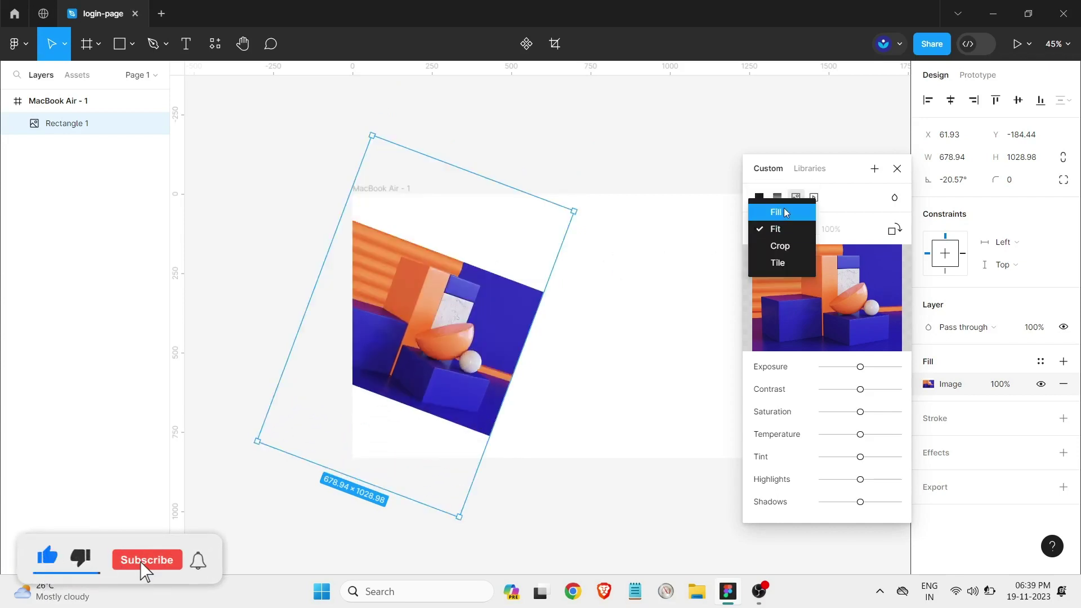
click(761, 214)
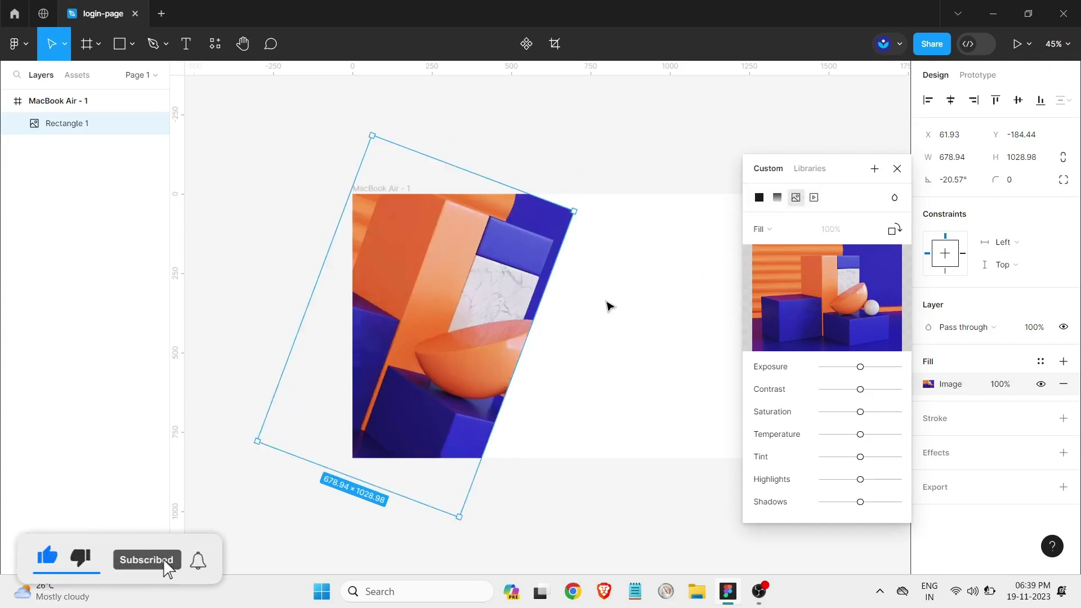
click(708, 167)
- Stretch the slanted picture panel taller to about 678.94×1186.78 and shift it slightly left
click(526, 189)
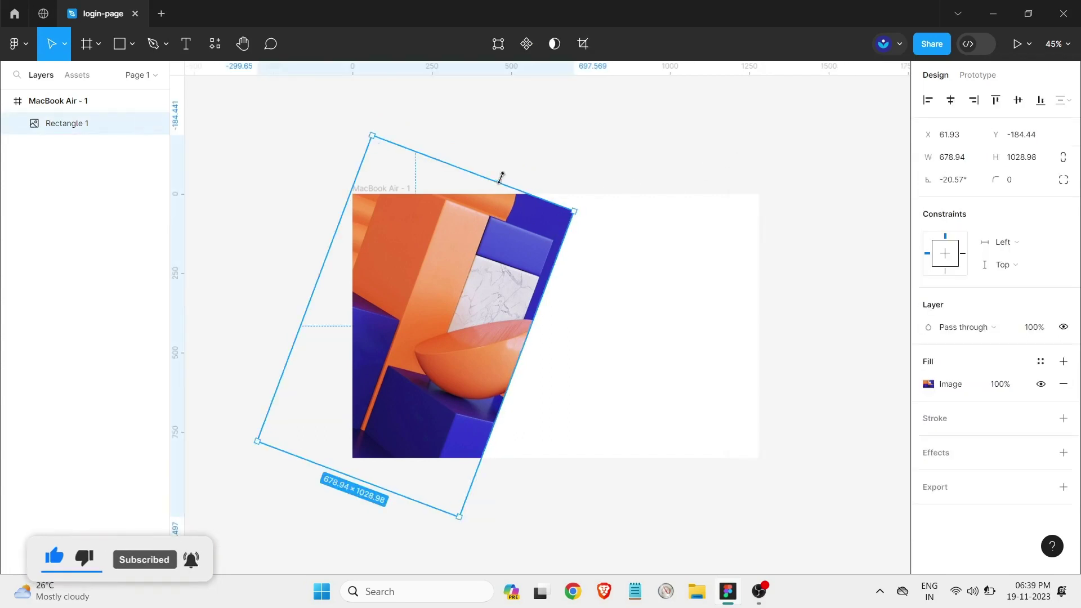
drag(501, 178, 531, 141)
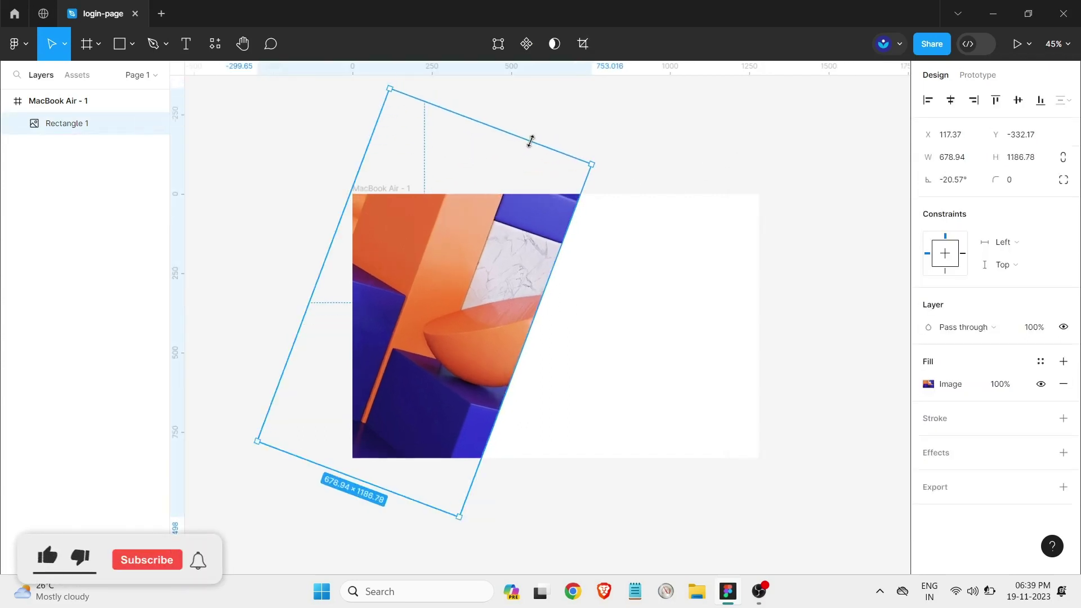
drag(432, 293, 437, 282)
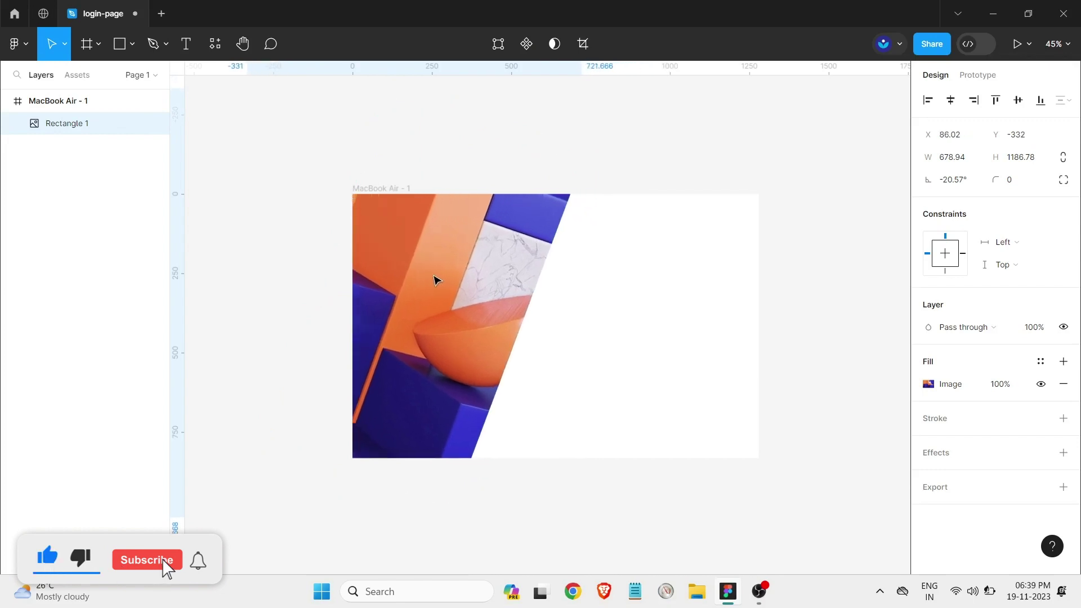
click(701, 176)
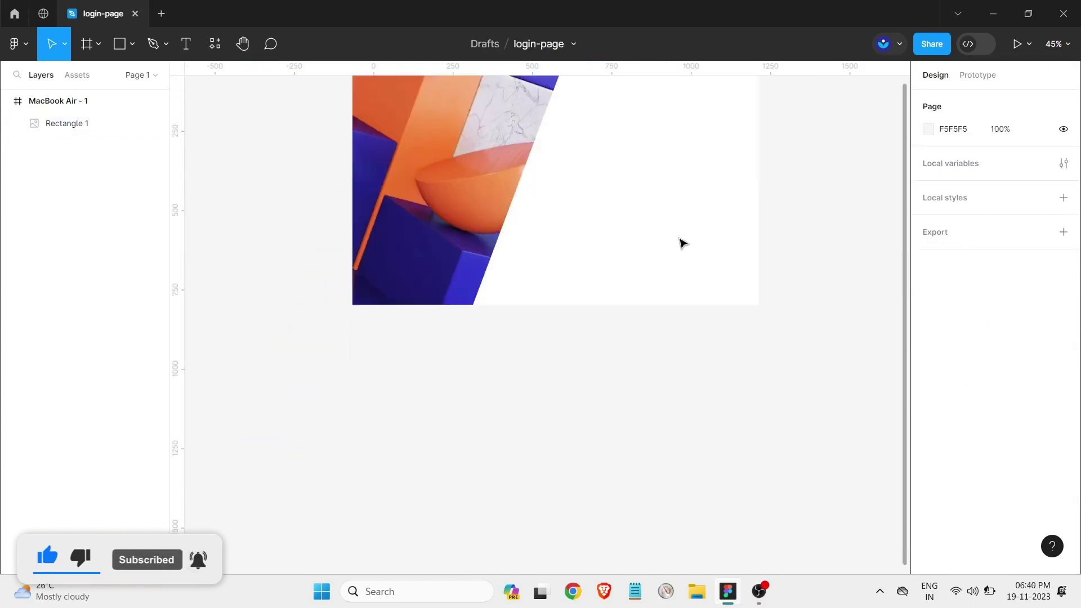
- Swap the slanted rectangle's image fill for the blue flying-rings picture
click(459, 234)
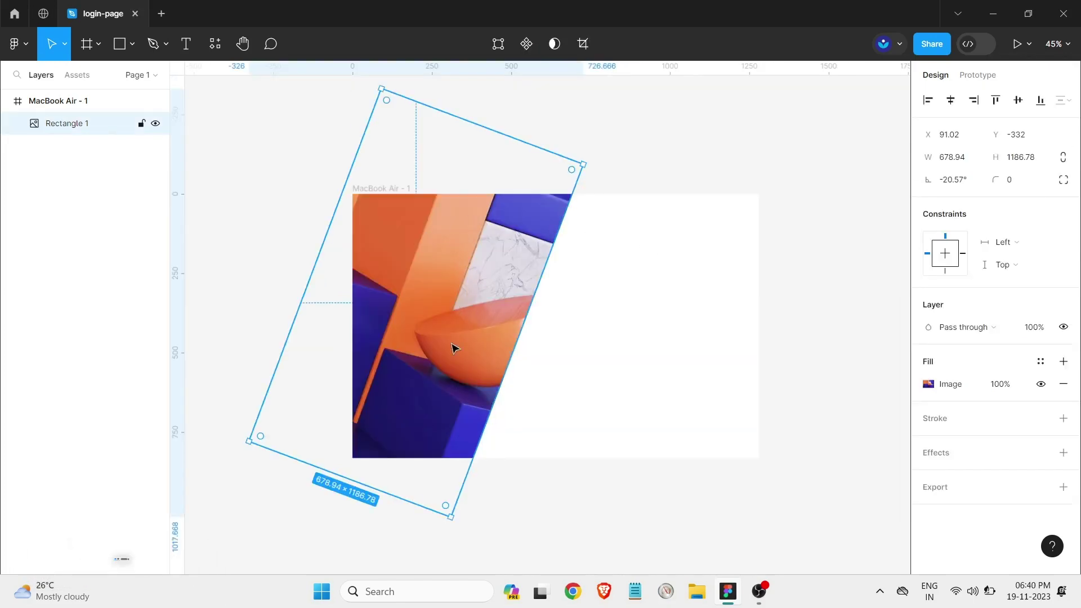
click(928, 385)
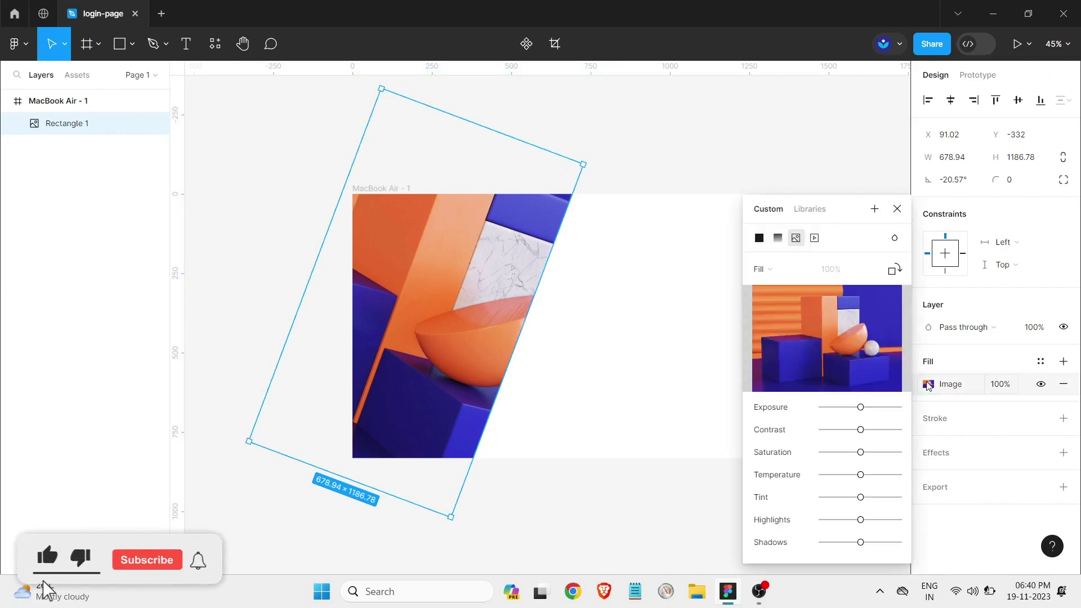
click(826, 338)
scroll(306, 201, down, 3)
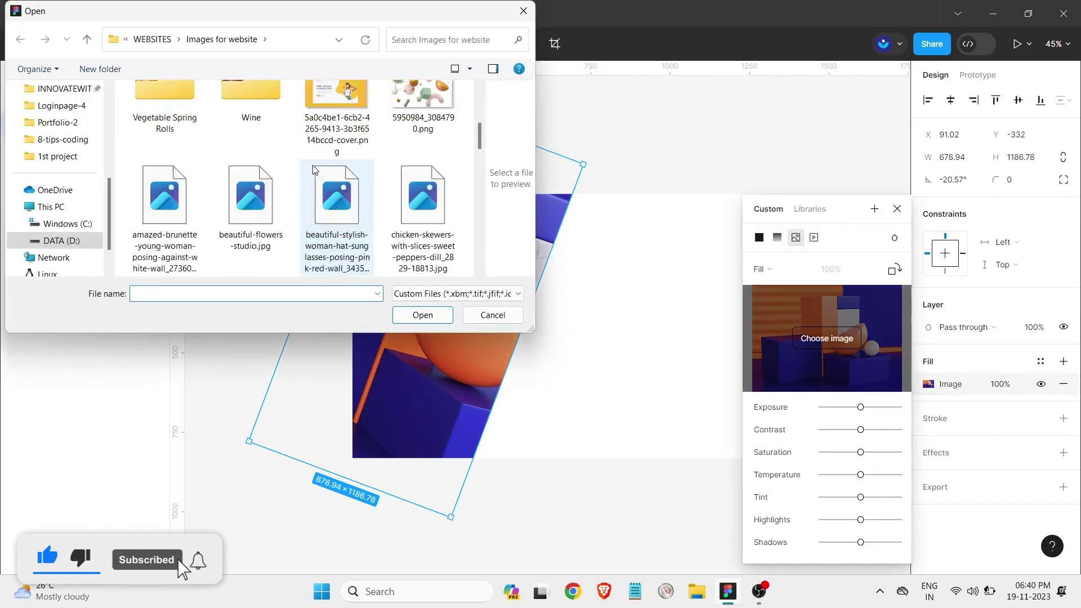
scroll(306, 201, up, 1)
scroll(214, 196, down, 5)
scroll(214, 196, up, 1)
click(154, 211)
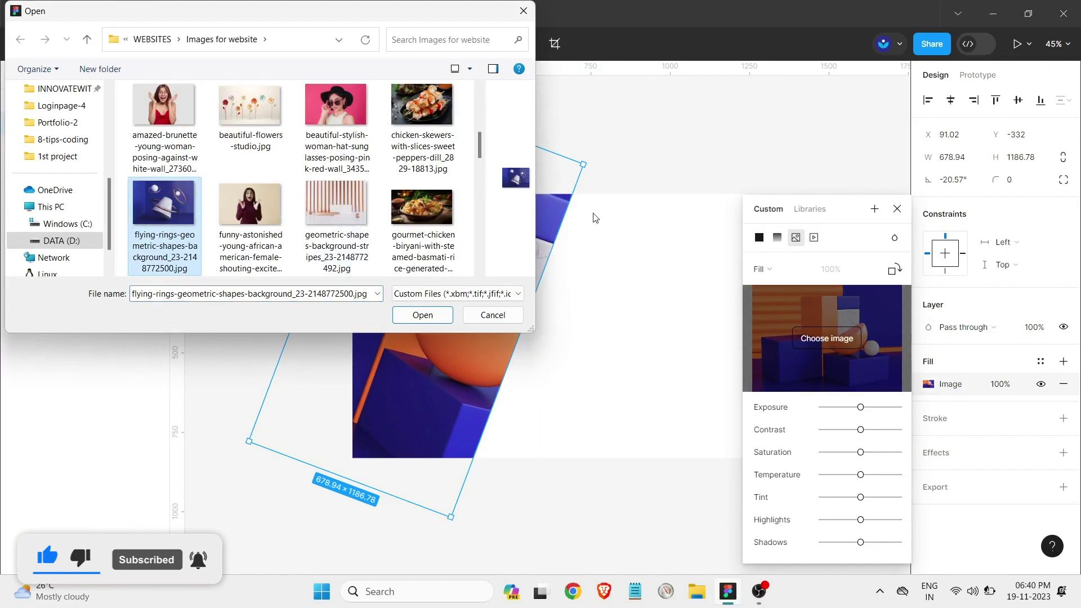
click(423, 315)
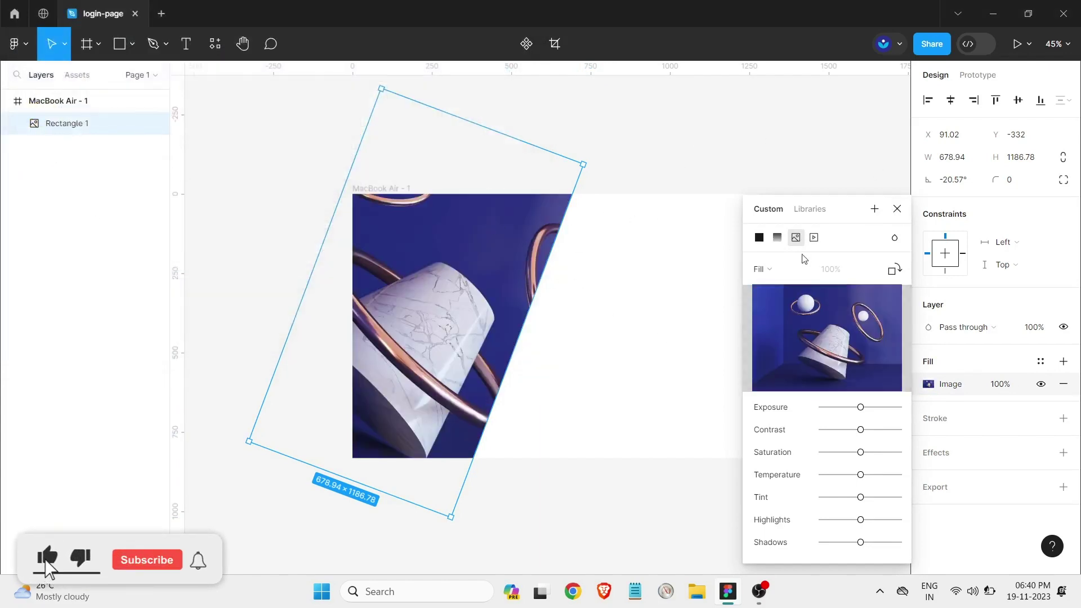
- Set the image fill to Crop scaling and reposition the picture inside the shape
click(763, 269)
click(782, 302)
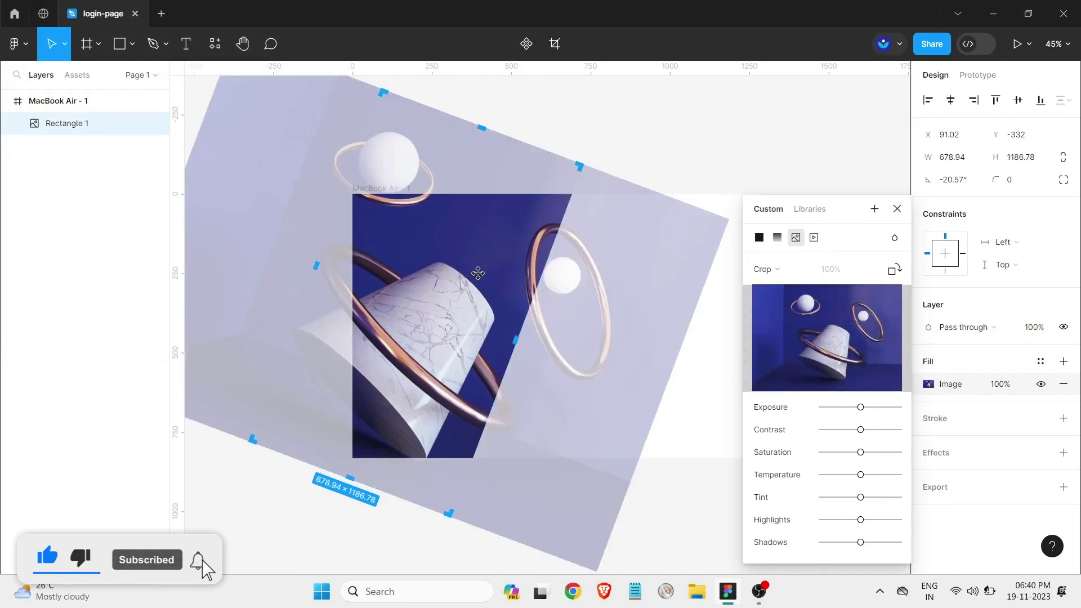
drag(464, 289, 501, 315)
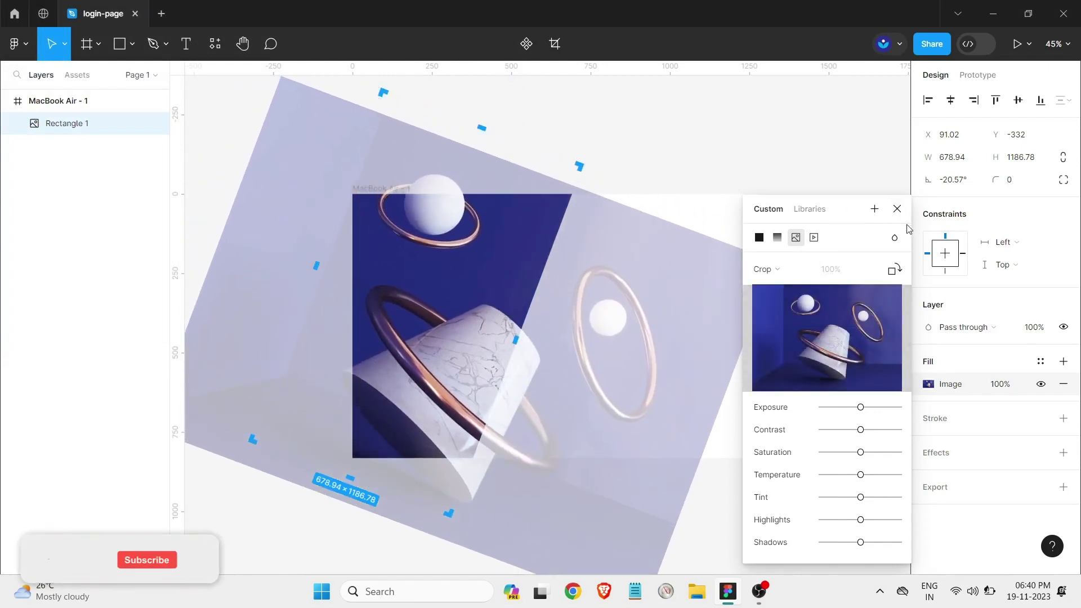
key(Escape)
key(Escape)
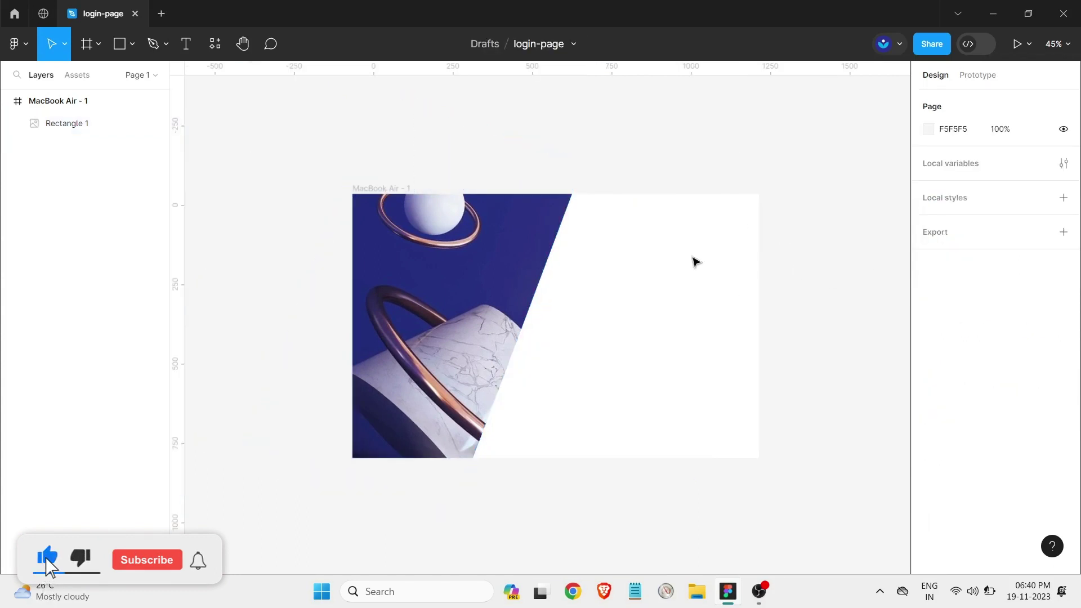
- Resize and shift the image panel to 691.59×1304.33 so it covers the frame's left side
drag(470, 304, 482, 304)
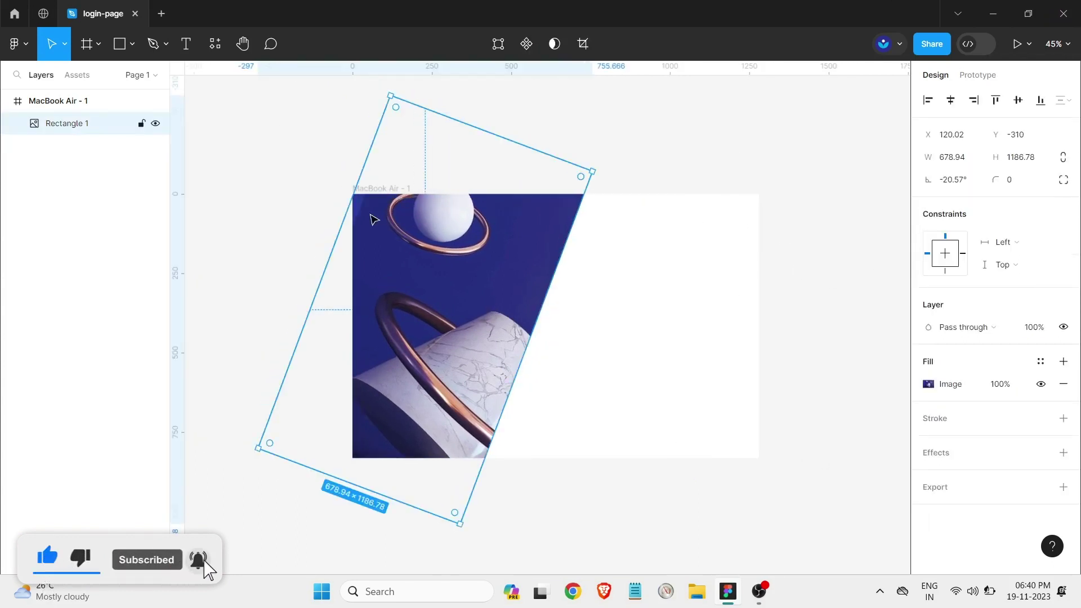
drag(336, 166, 354, 178)
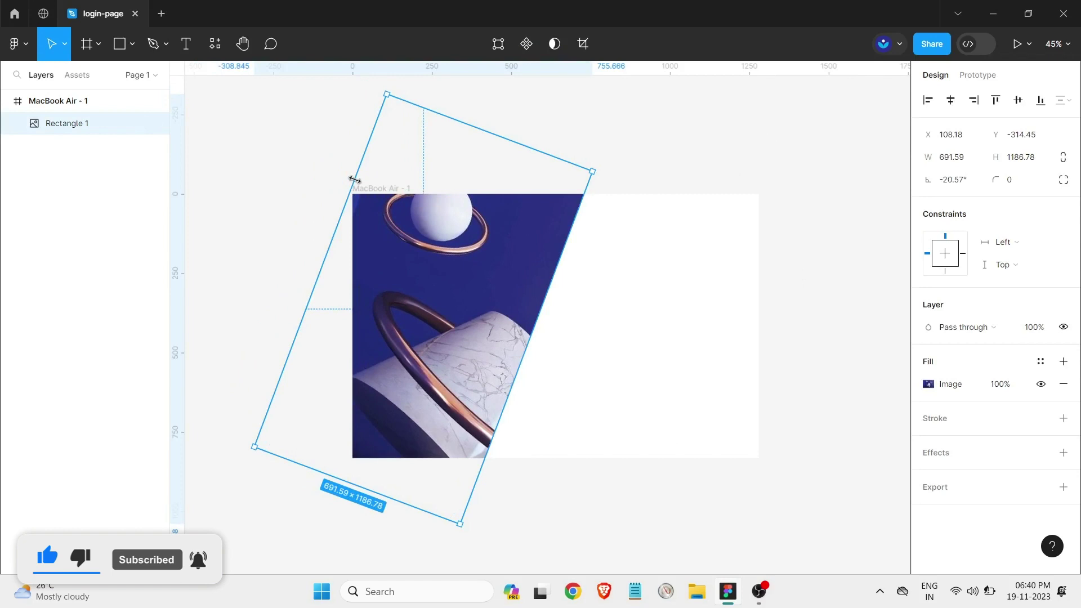
click(449, 283)
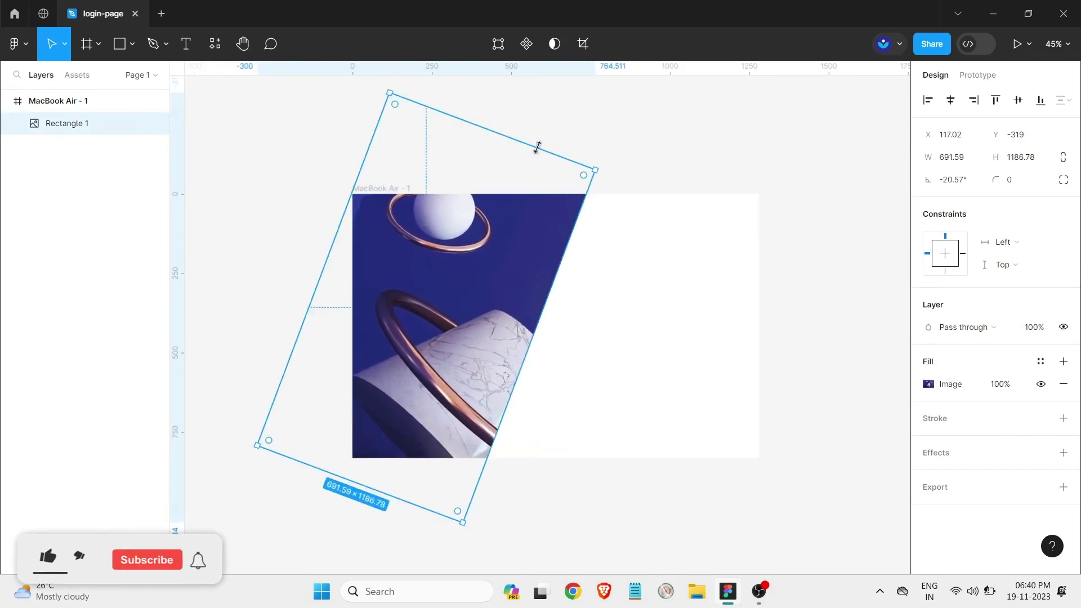
drag(536, 145, 558, 125)
drag(441, 276, 434, 298)
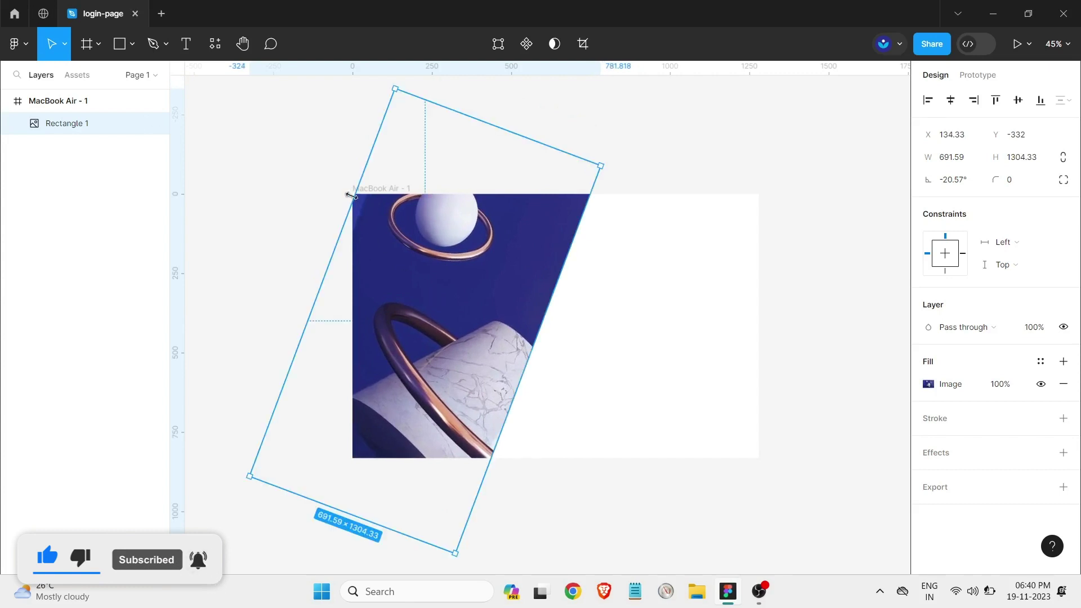
click(680, 181)
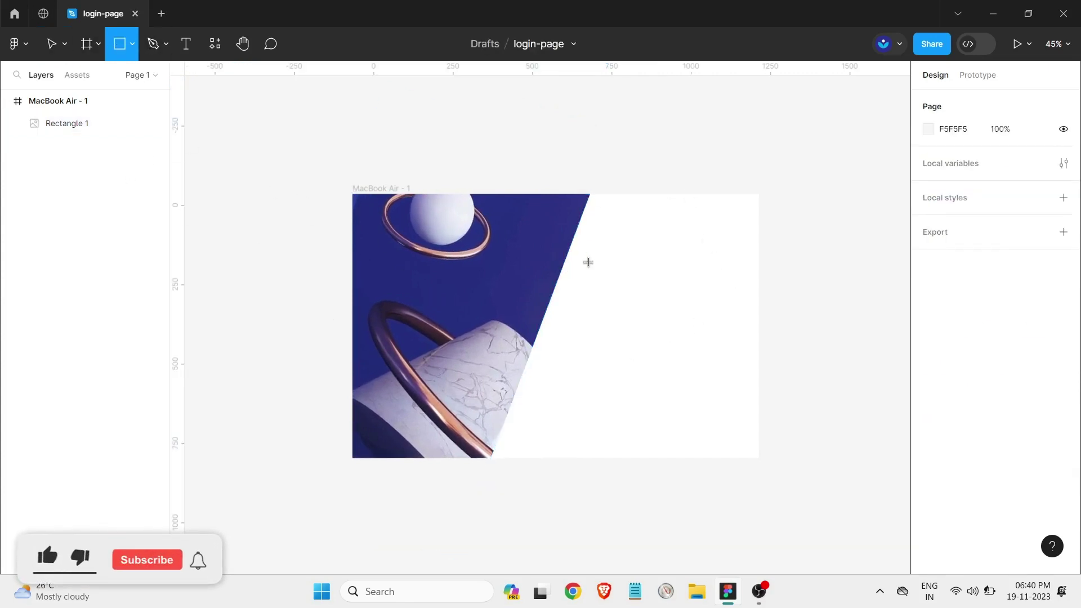
- Draw a grey input bar on the frame's right side with corner radius 10
drag(588, 295, 734, 319)
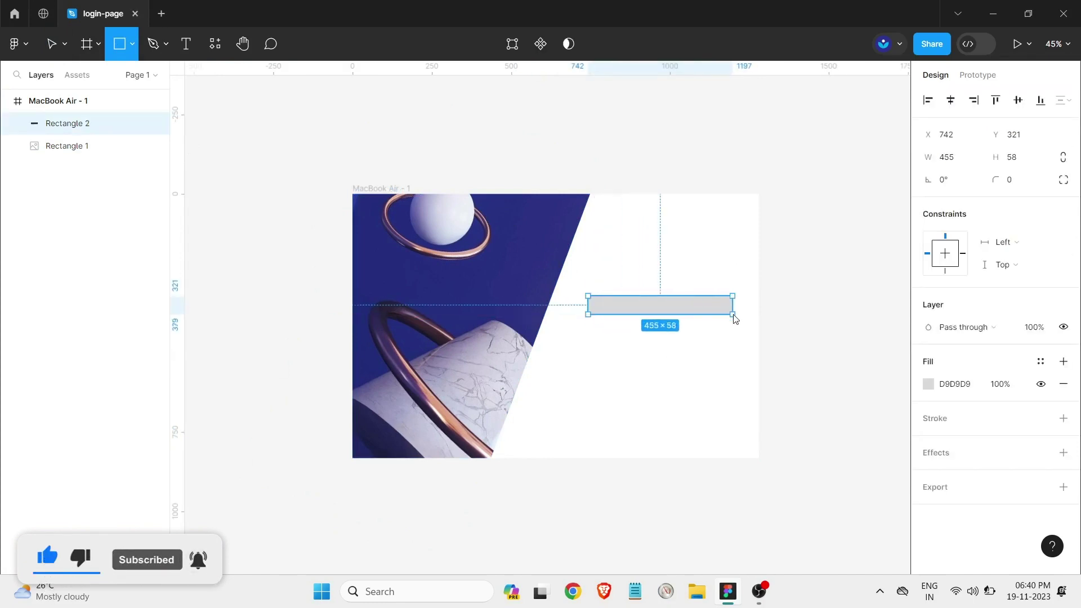
scroll(702, 306, up, 3)
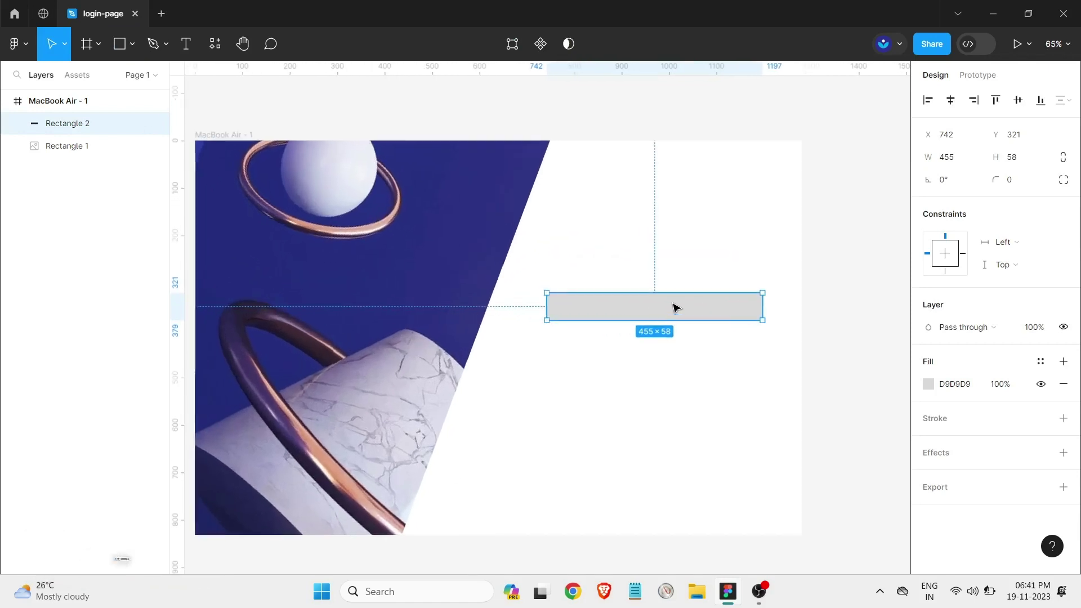
click(1014, 184)
text(0)
key(Return)
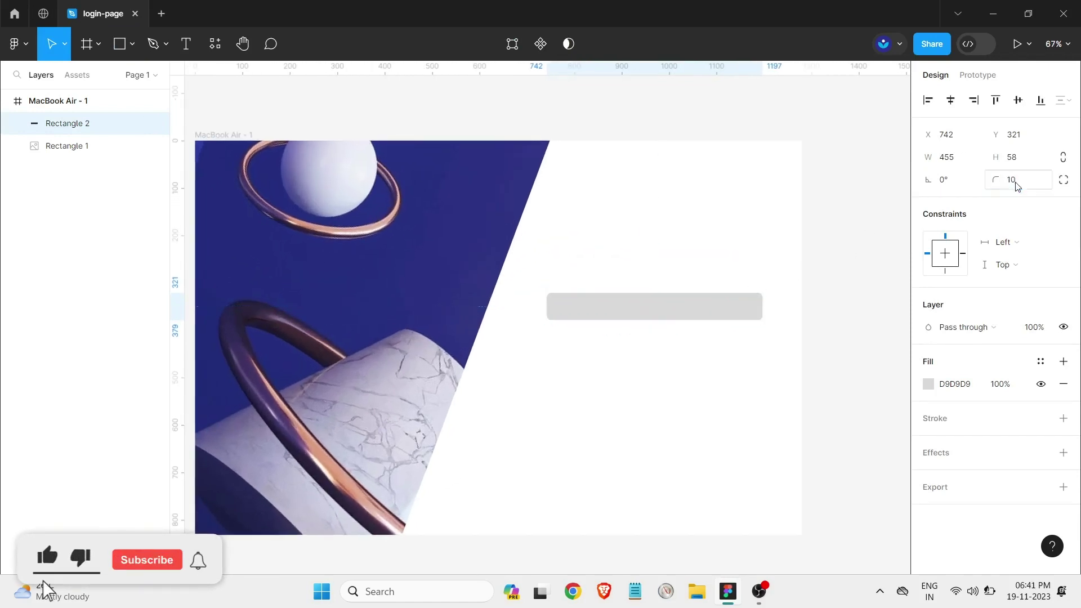
click(724, 368)
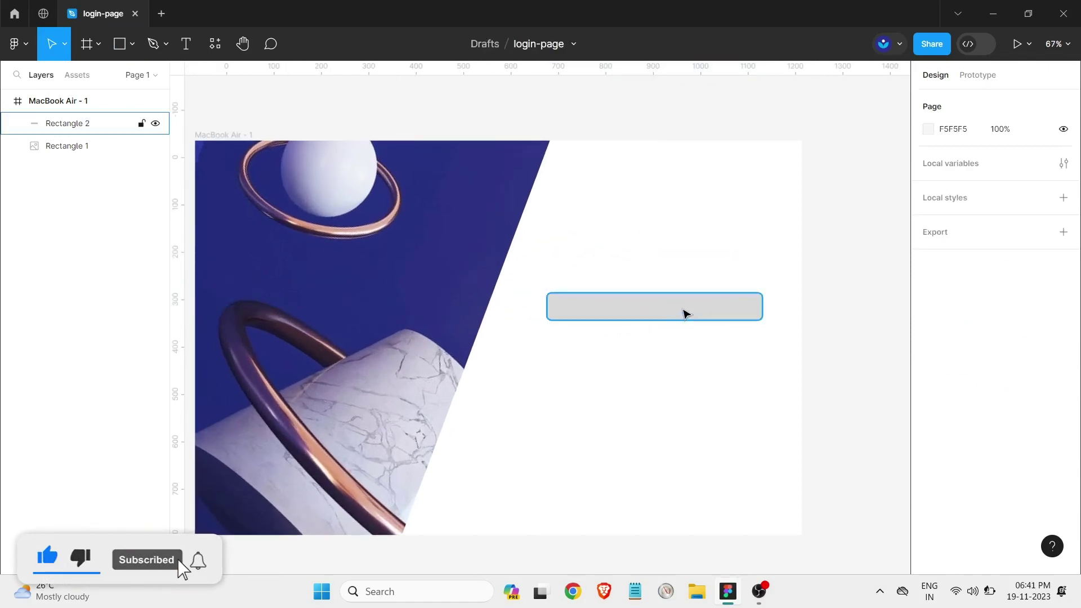
- Size the bar to 404×58 and stack an aligned duplicate beneath it
click(603, 308)
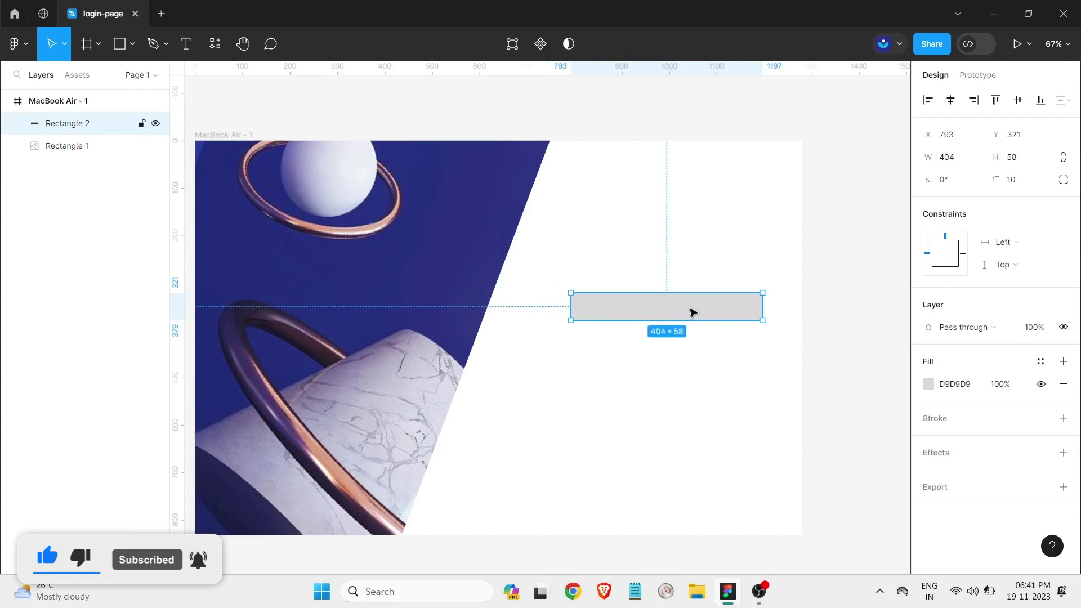
drag(691, 312, 689, 377)
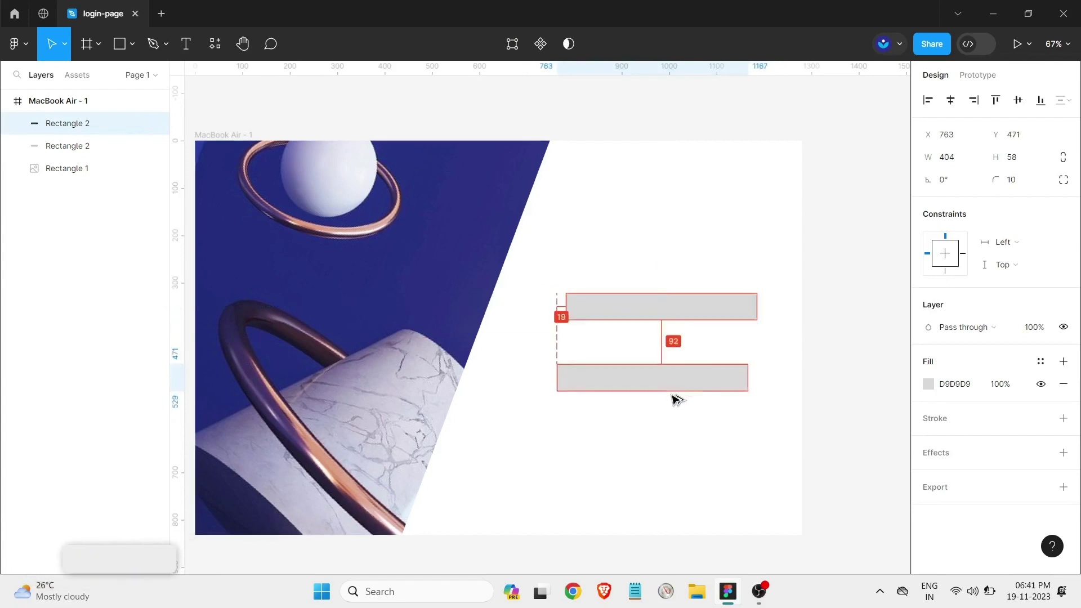
click(744, 428)
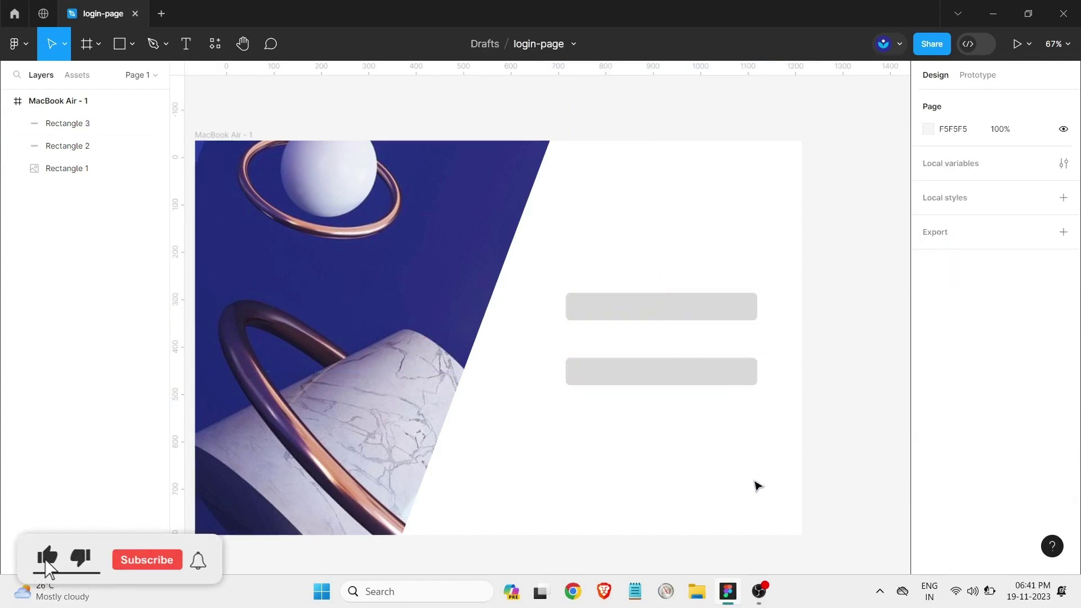
drag(705, 309, 700, 321)
mouse_move(698, 376)
mouse_down()
mouse_move(686, 398)
mouse_move(639, 405)
mouse_up()
double_click(704, 397)
key(Escape)
- Type 'Welcome Back !' above the bars in Inter Regular 40, aligned with their left edge
click(634, 218)
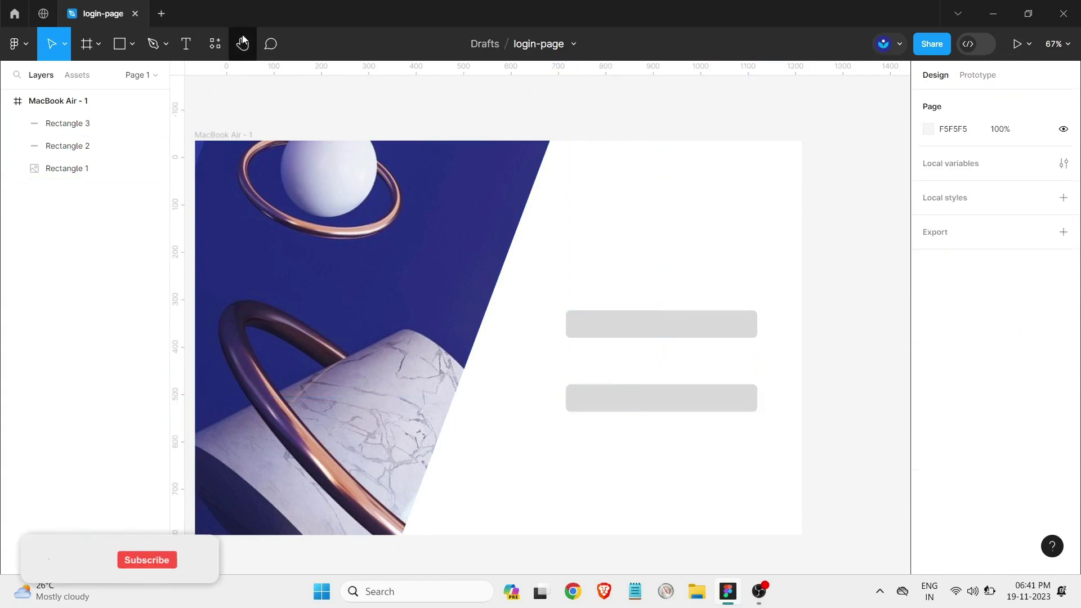
click(185, 43)
click(583, 195)
text(Welcome BAck !)
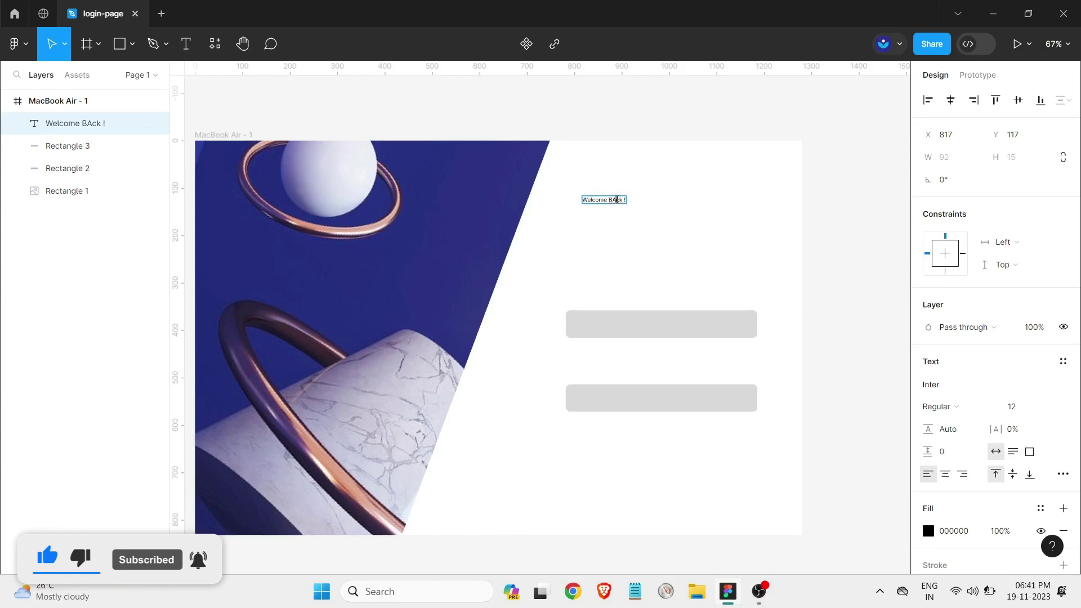
key(BackSpace)
text(a)
key(Escape)
click(1041, 407)
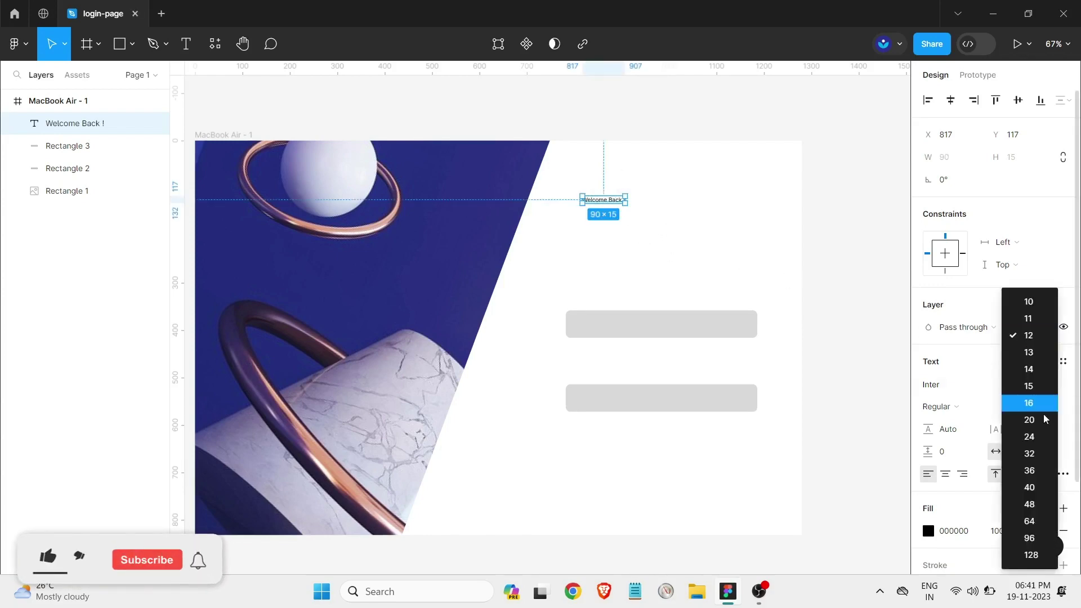
click(1041, 452)
click(1050, 413)
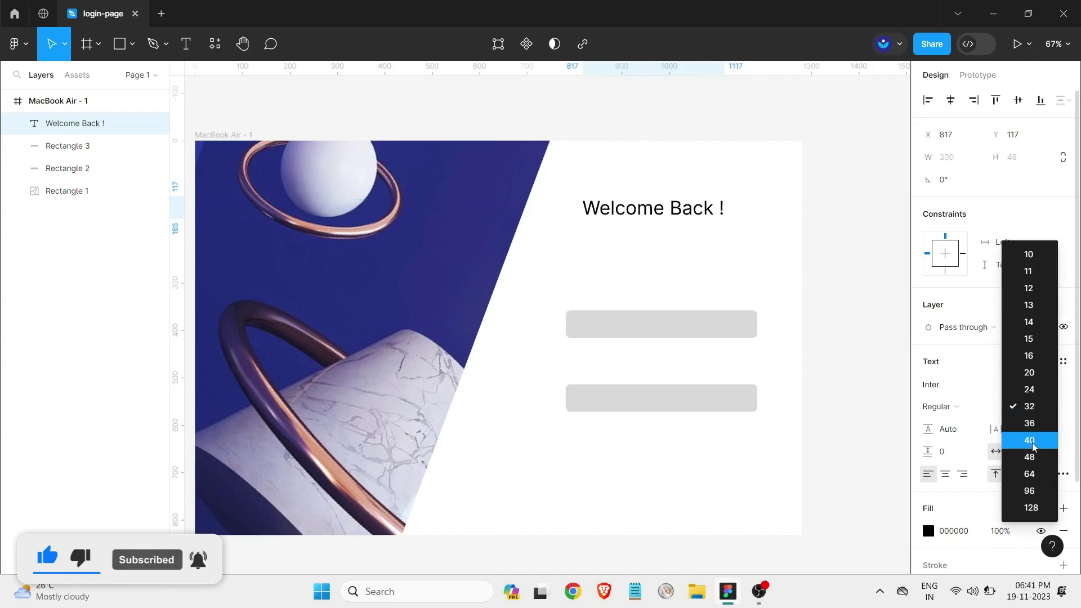
click(1029, 439)
drag(632, 212, 614, 214)
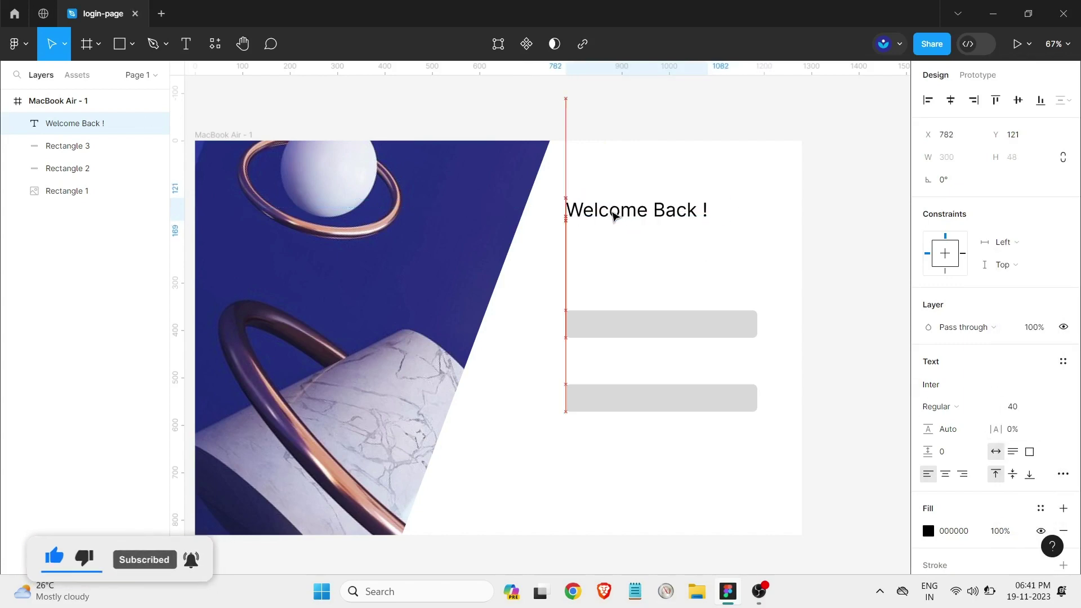
- Preview several fonts on the heading and apply Kaushan Script
click(961, 391)
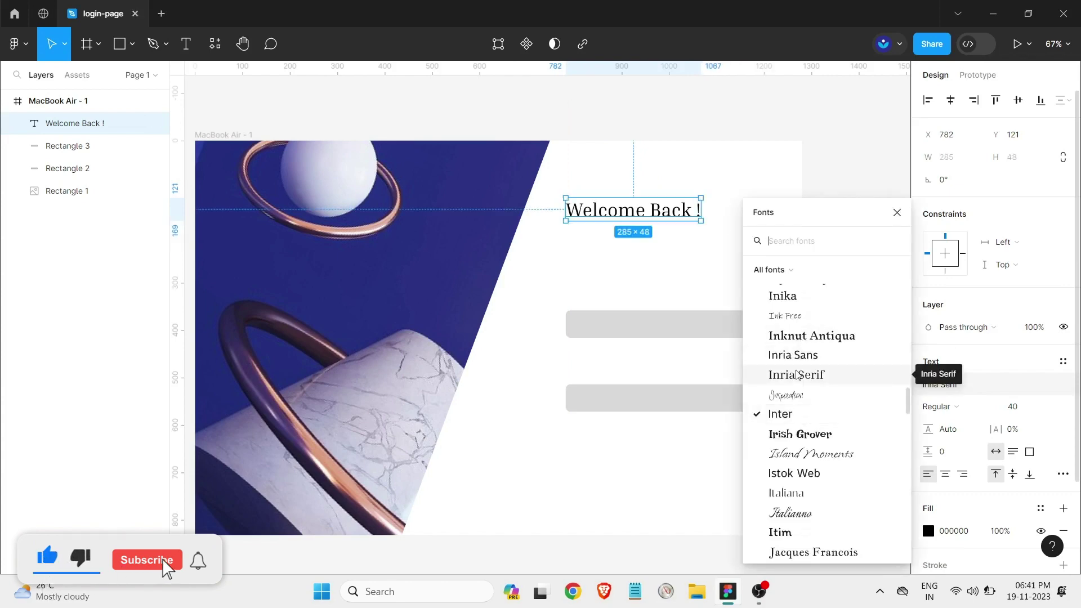
scroll(799, 439, down, 5)
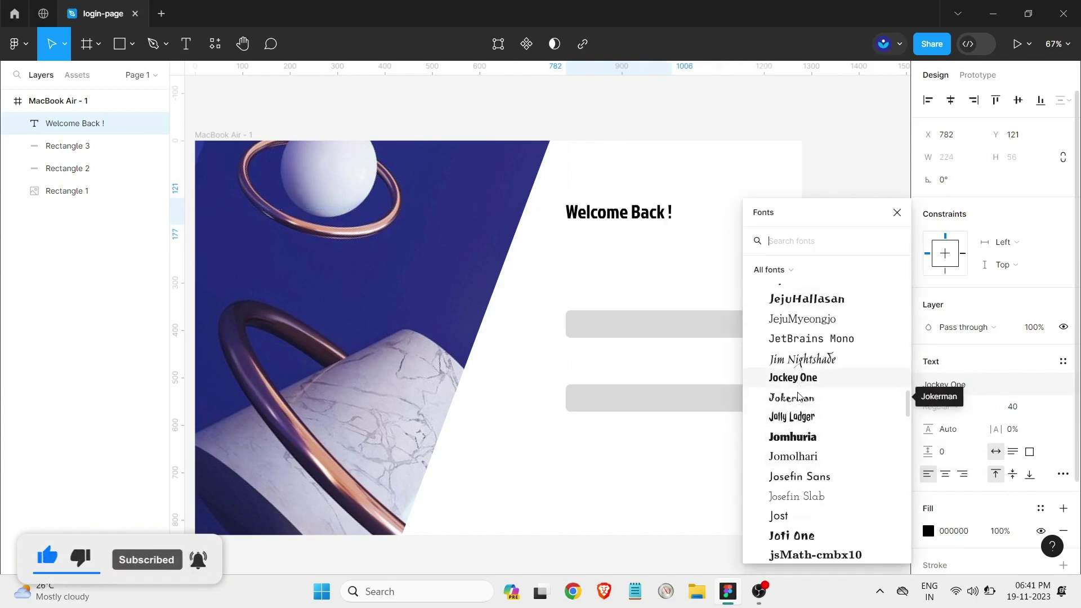
click(798, 445)
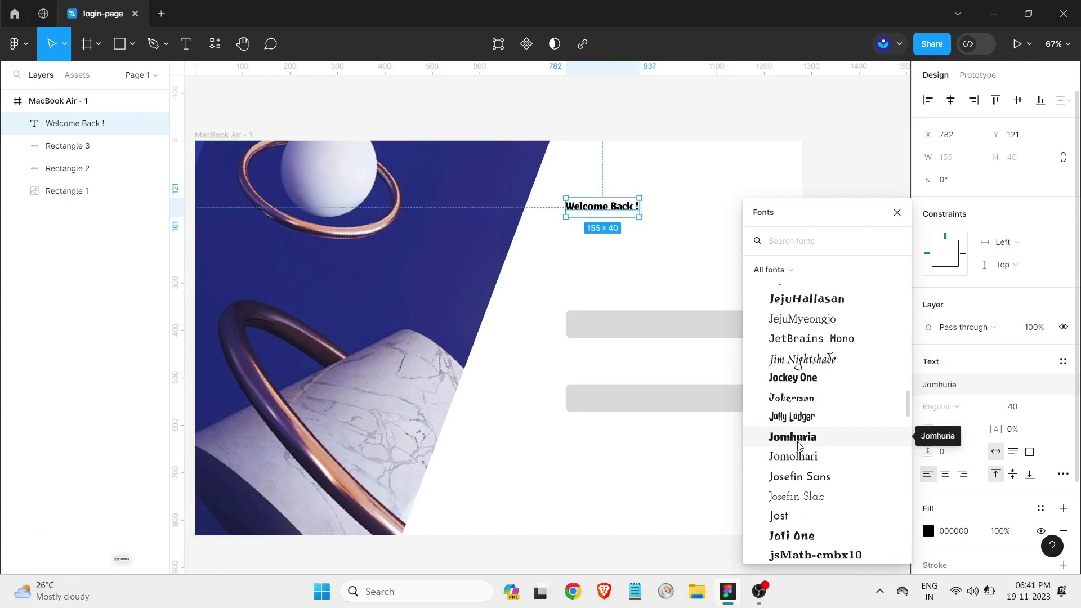
click(802, 479)
scroll(805, 484, down, 3)
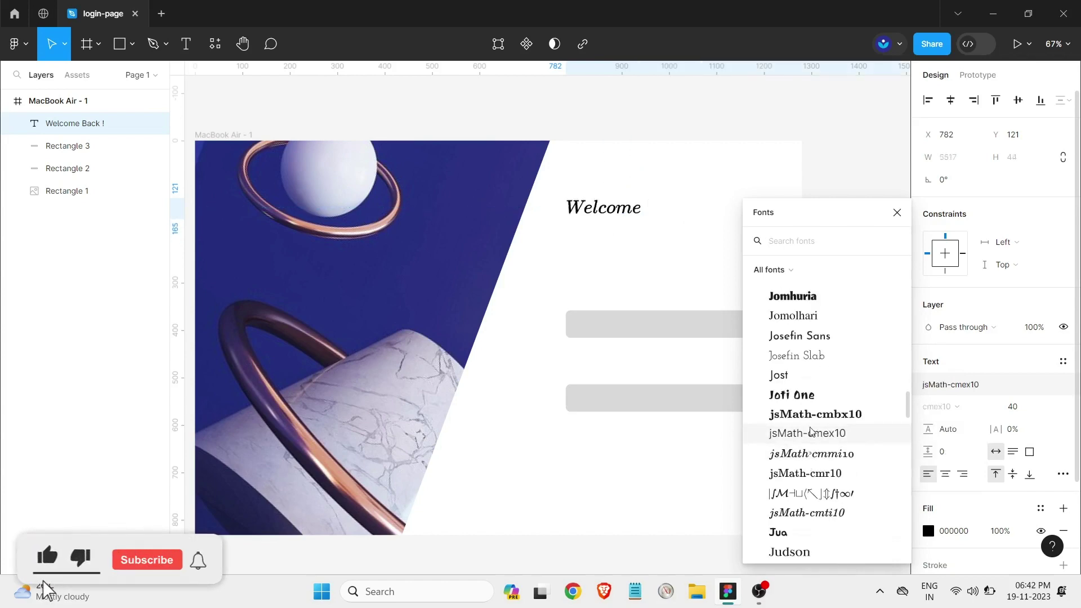
click(812, 414)
scroll(812, 413, down, 3)
click(790, 452)
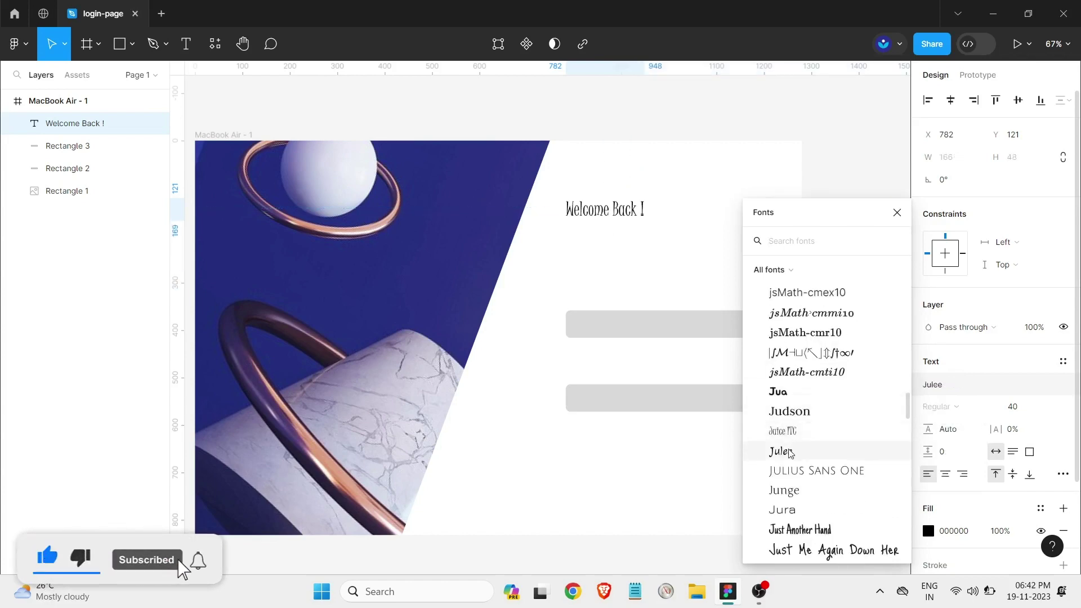
scroll(789, 455, down, 3)
click(785, 429)
click(803, 412)
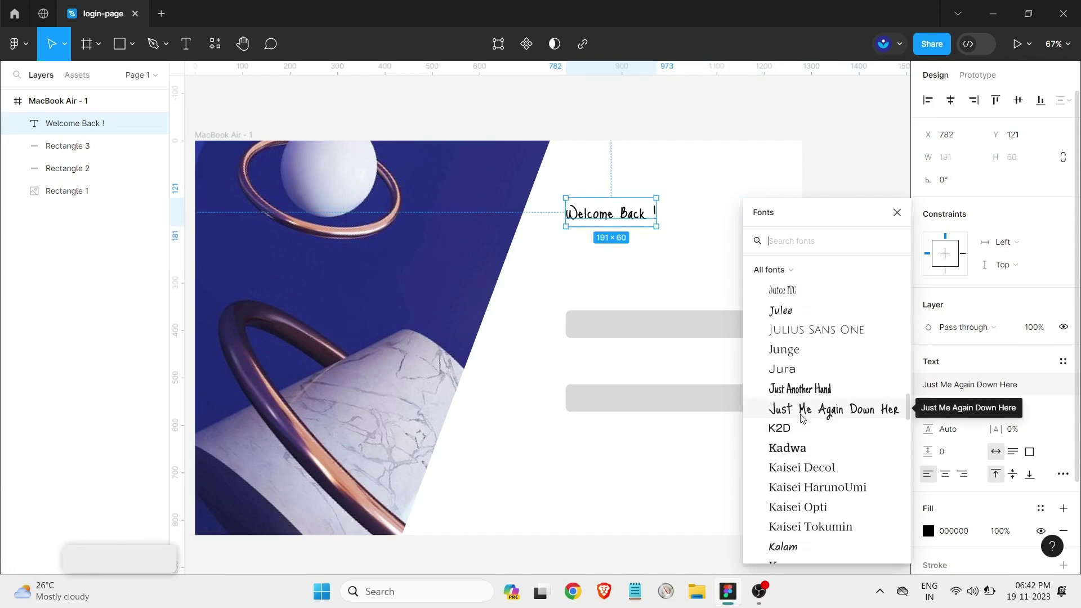
click(802, 389)
click(815, 415)
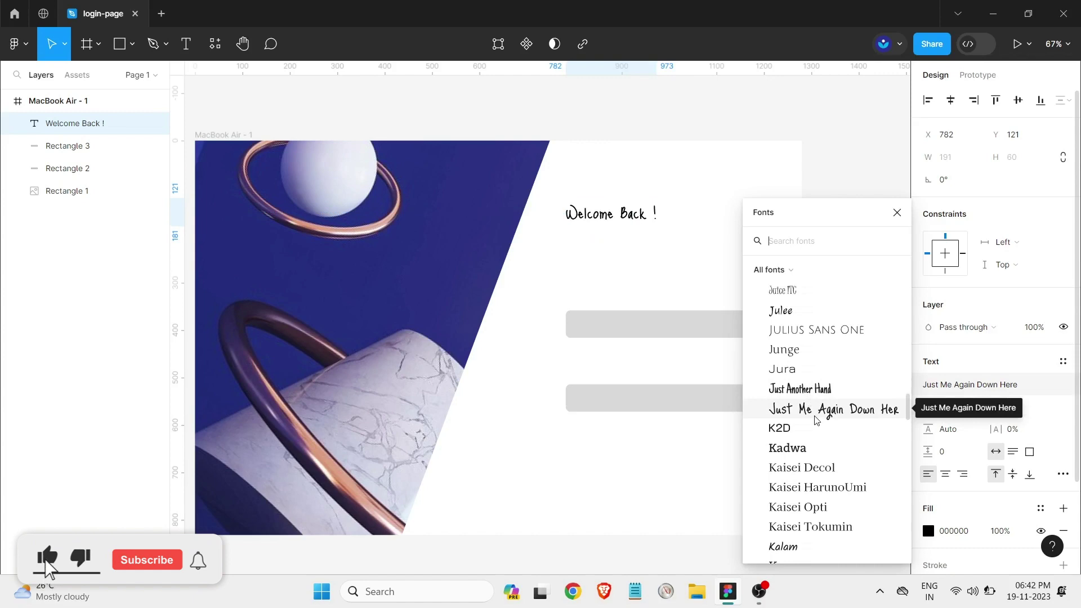
click(788, 427)
click(794, 448)
scroll(796, 428, down, 4)
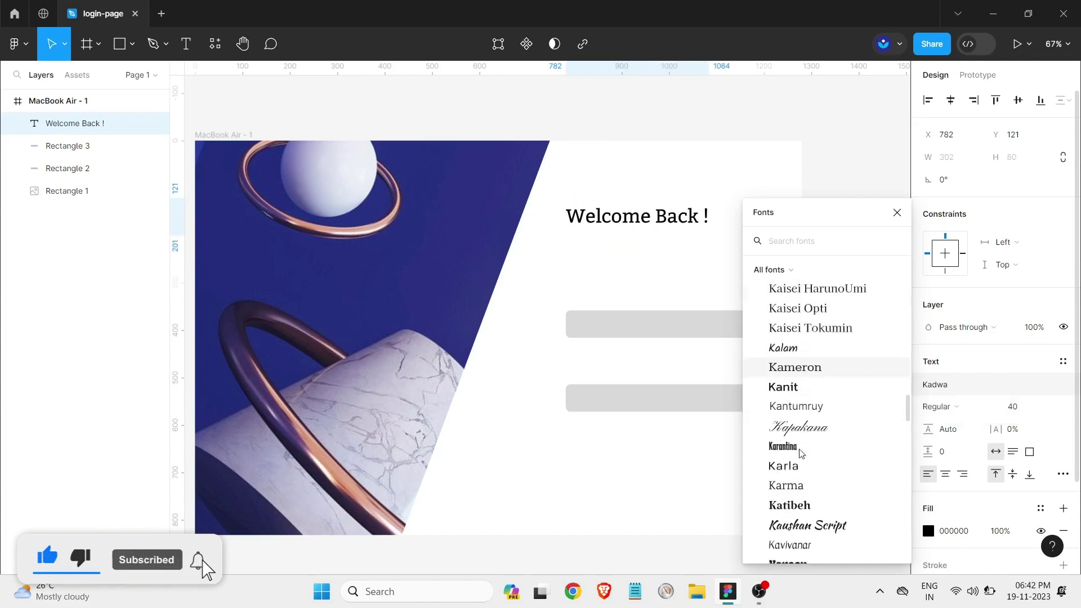
click(798, 436)
scroll(801, 444, down, 2)
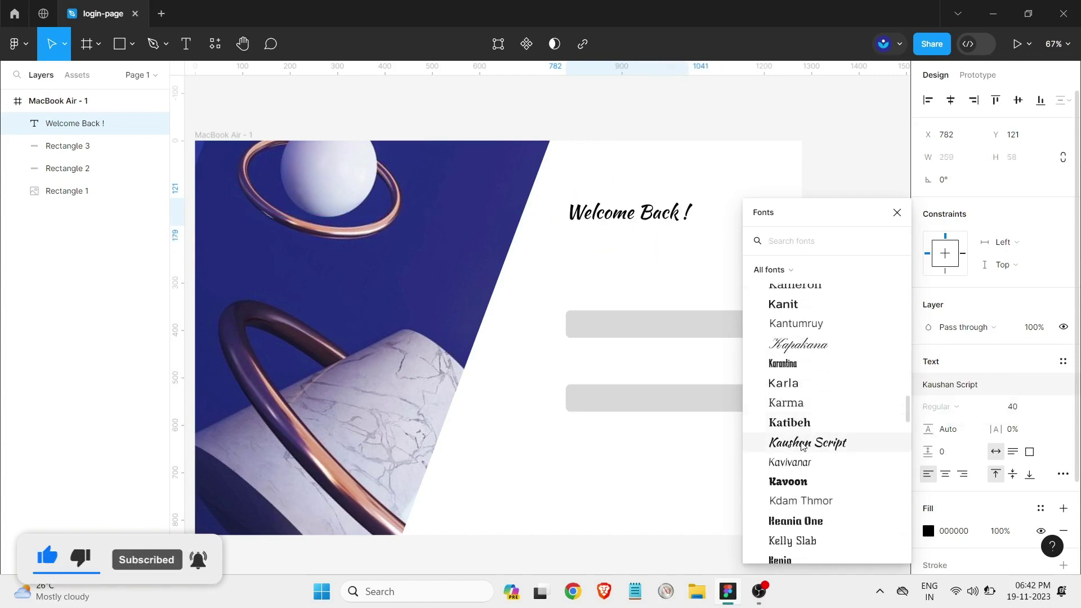
click(802, 443)
click(820, 282)
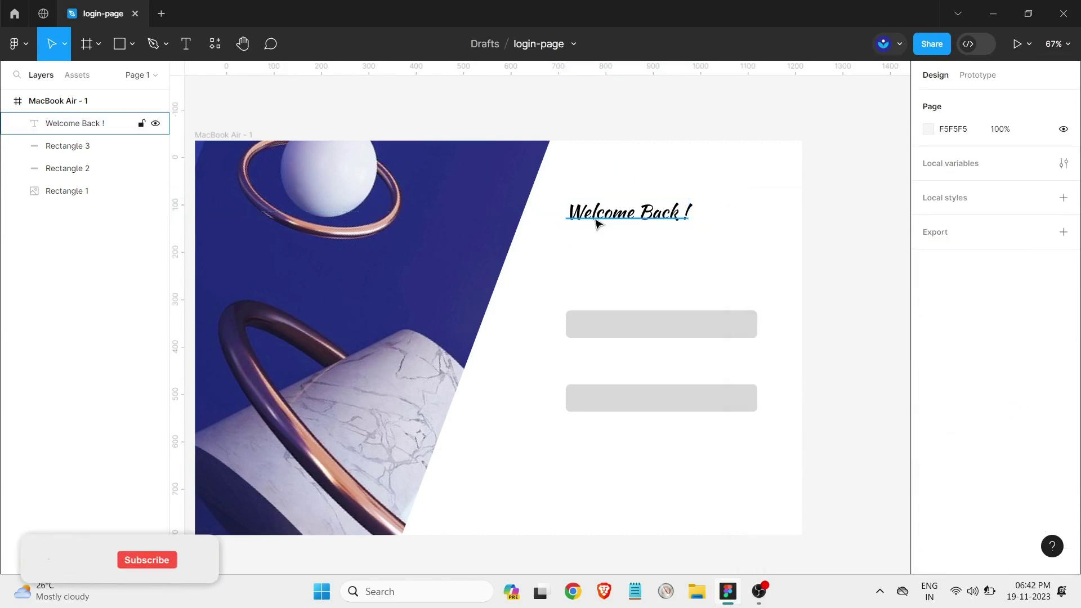
- Move the heading slightly lower, to Y 148
click(630, 221)
drag(629, 221, 651, 243)
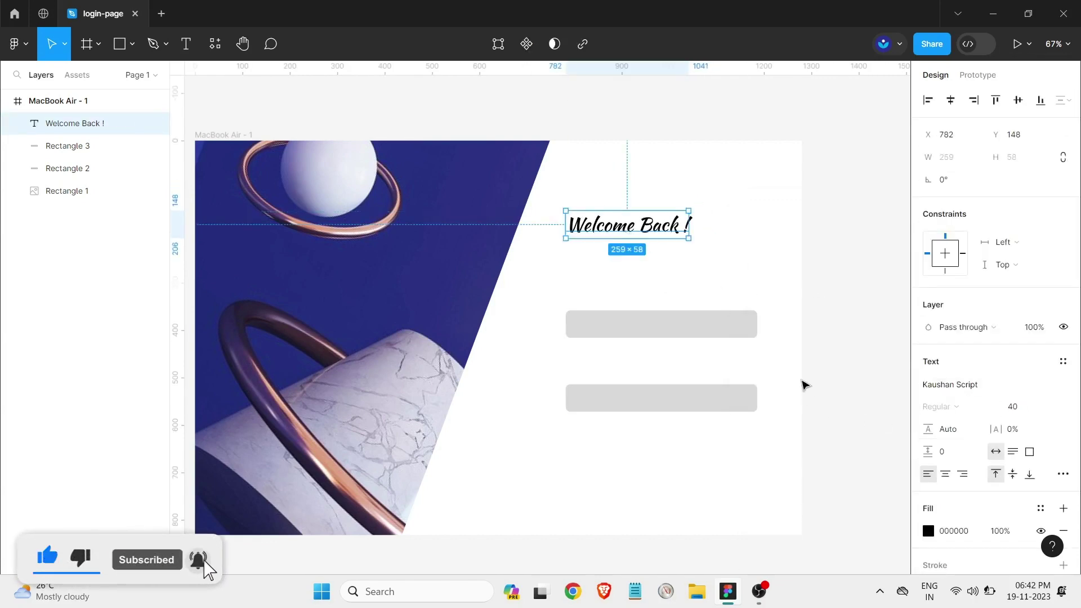
click(806, 385)
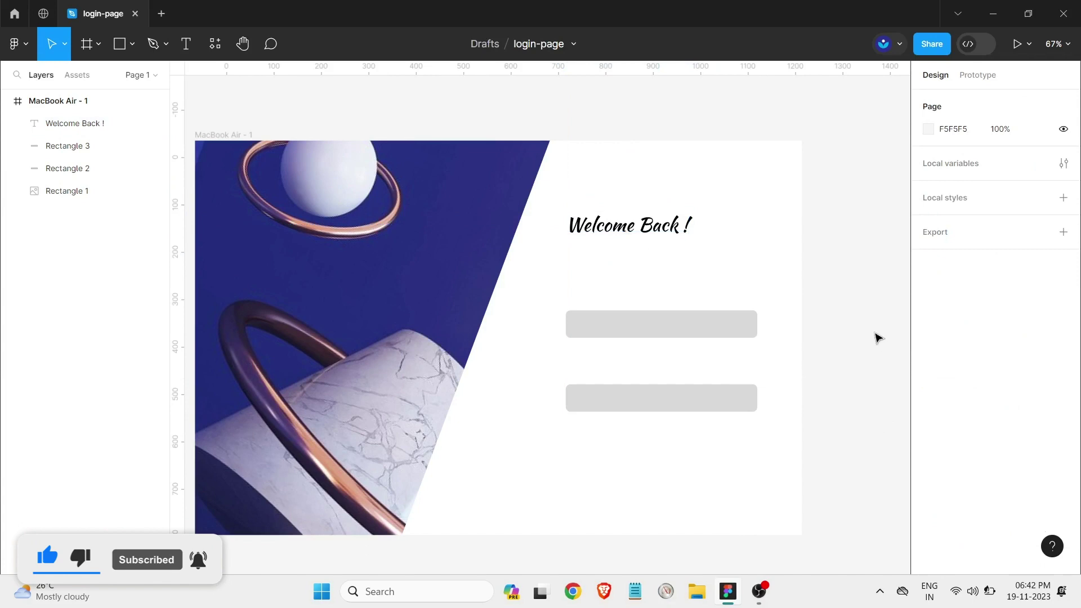
- Add a 'login to continue' text line below the heading
click(197, 50)
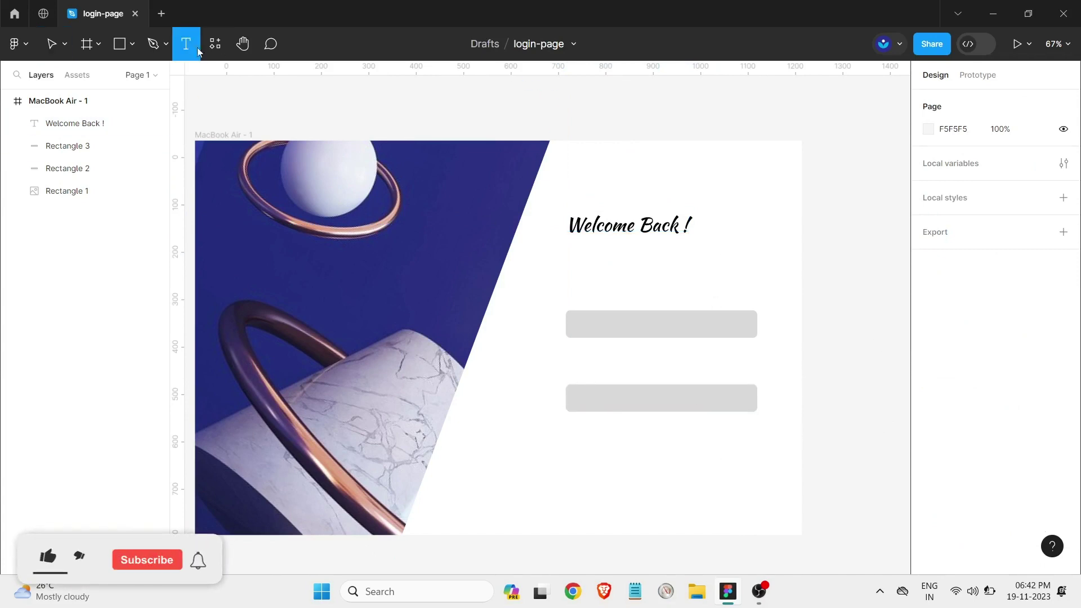
click(567, 240)
text(login to)
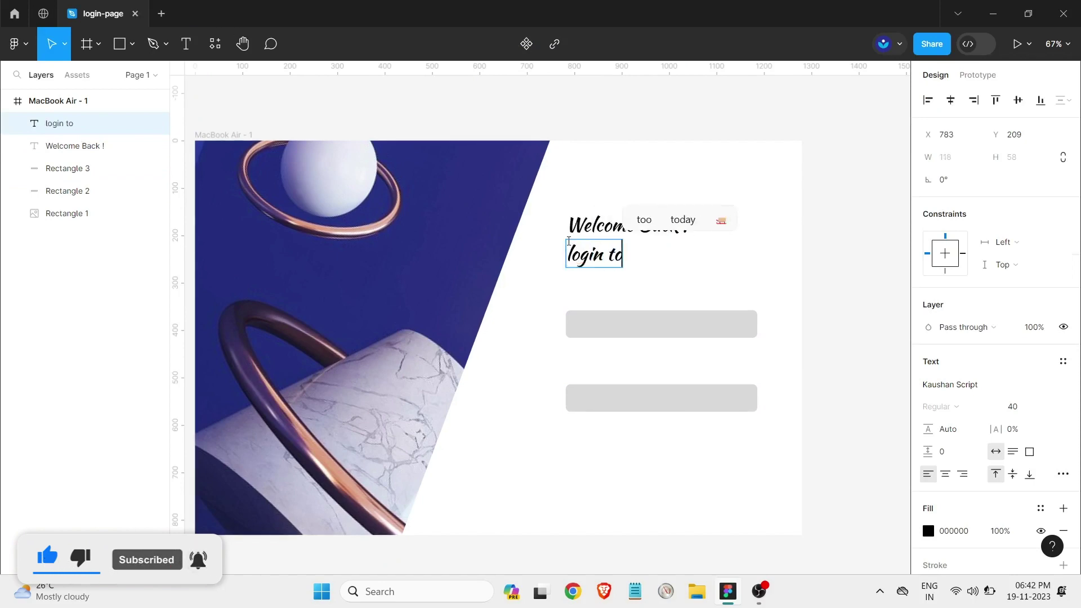
text(con)
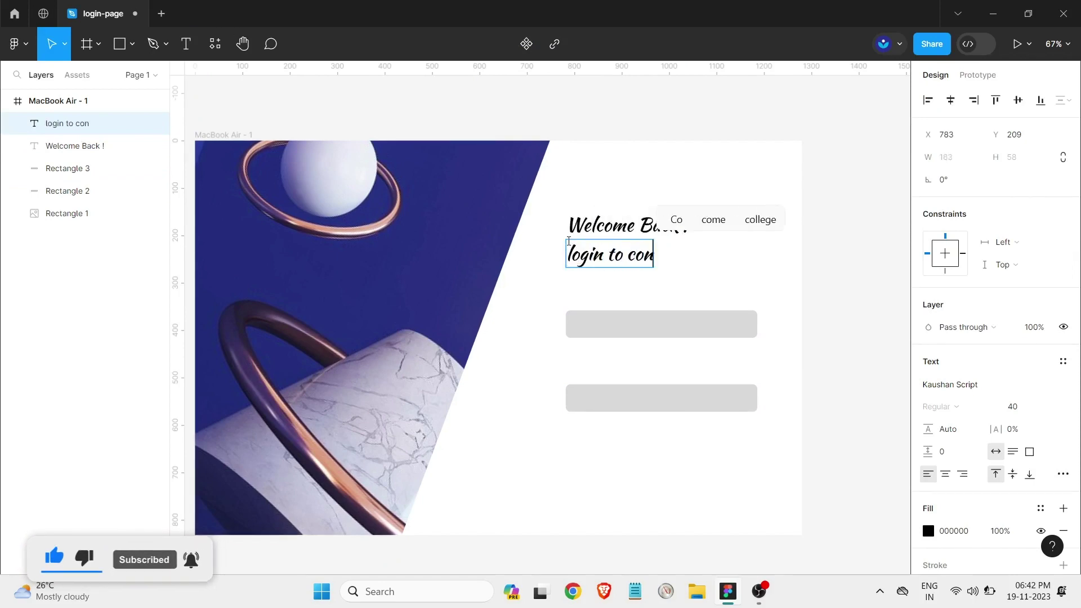
text(tinue)
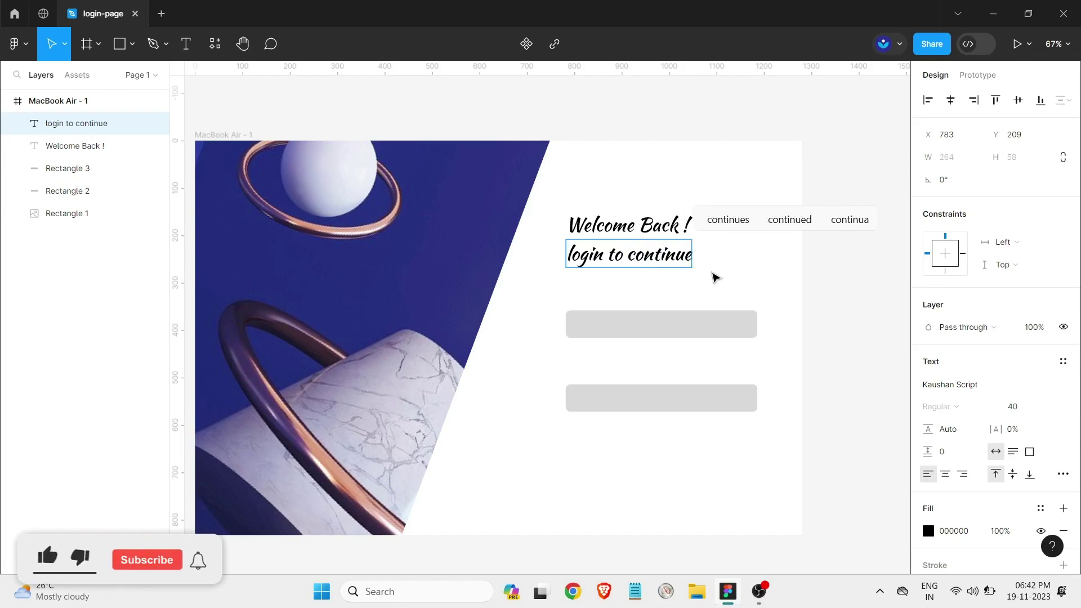
key(Escape)
- Set the subtitle to Karma size 20 and position it under the heading at X 790, Y 218
click(950, 385)
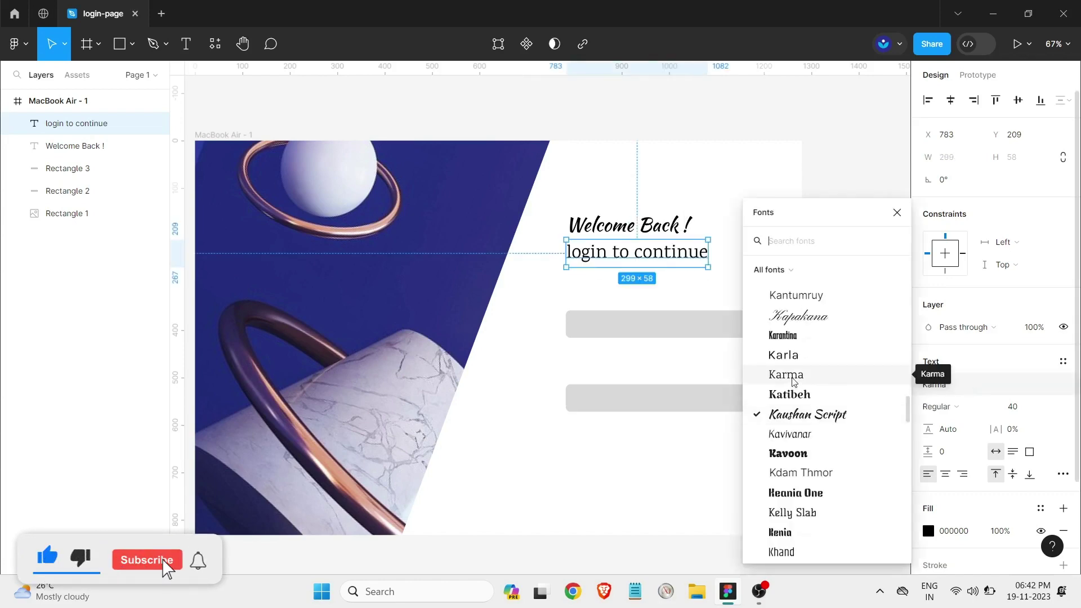
click(793, 376)
click(1019, 405)
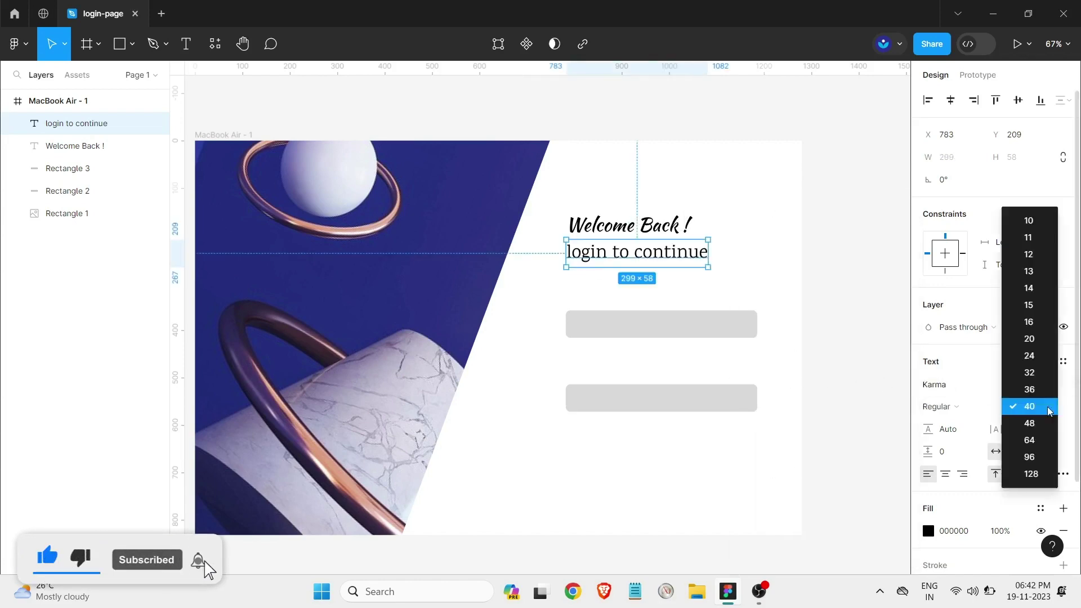
click(1028, 322)
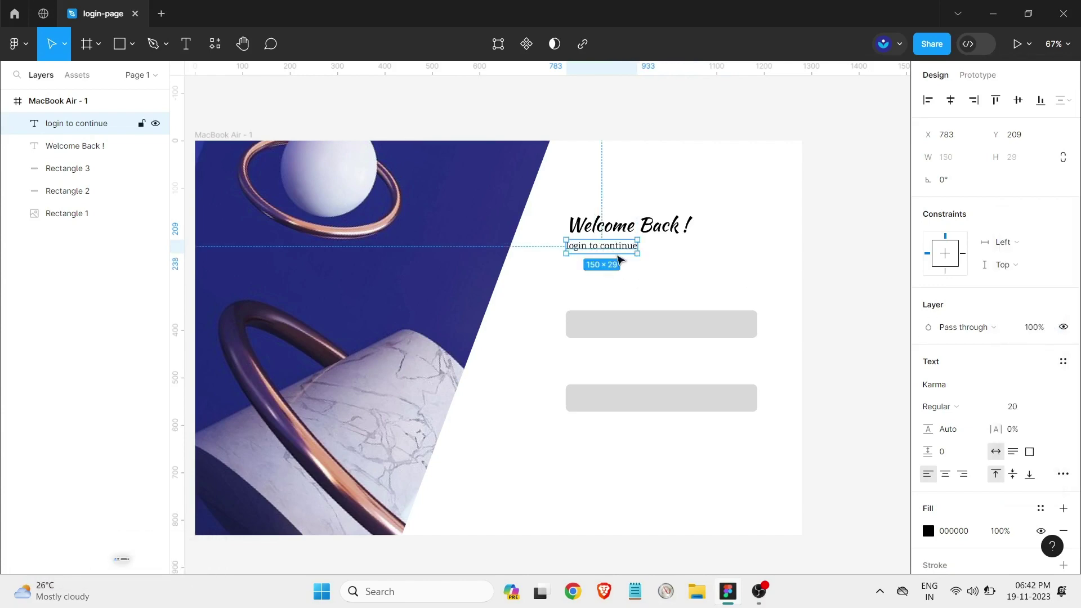
key(Escape)
drag(598, 252, 606, 255)
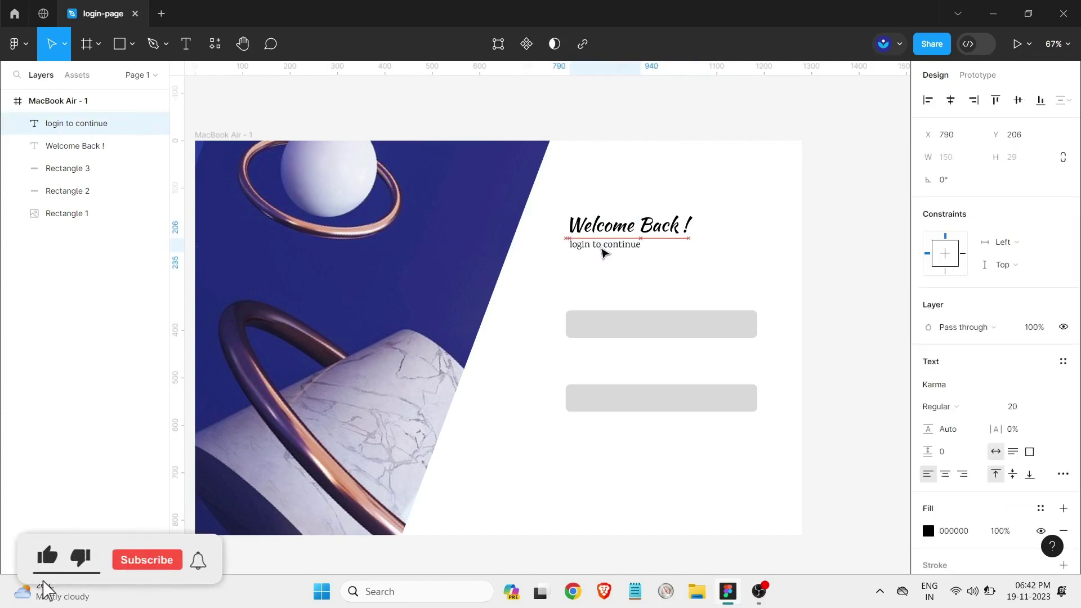
drag(602, 262, 601, 251)
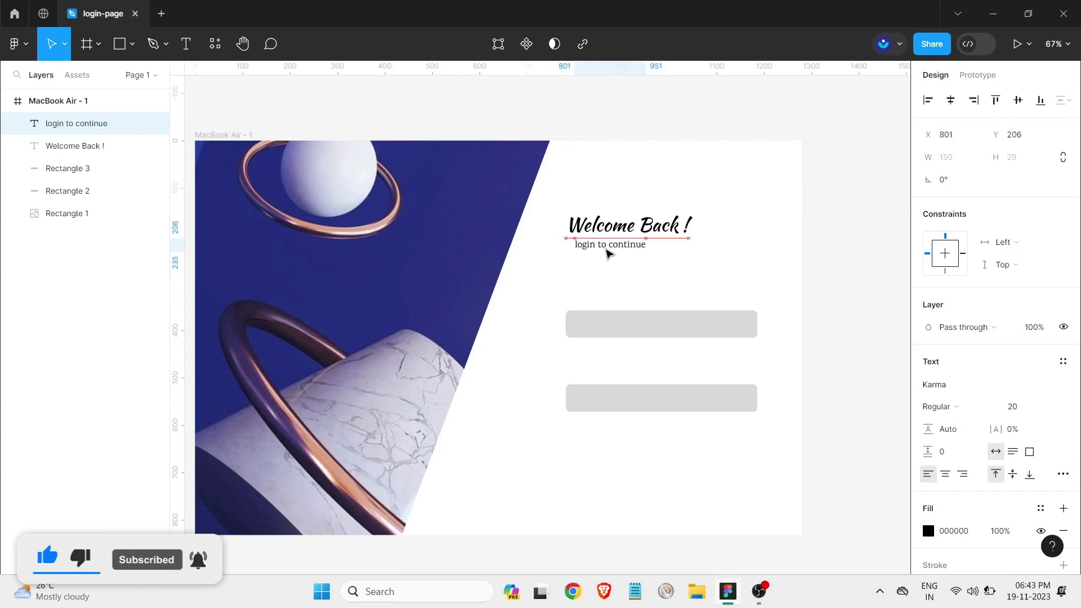
drag(603, 250, 602, 251)
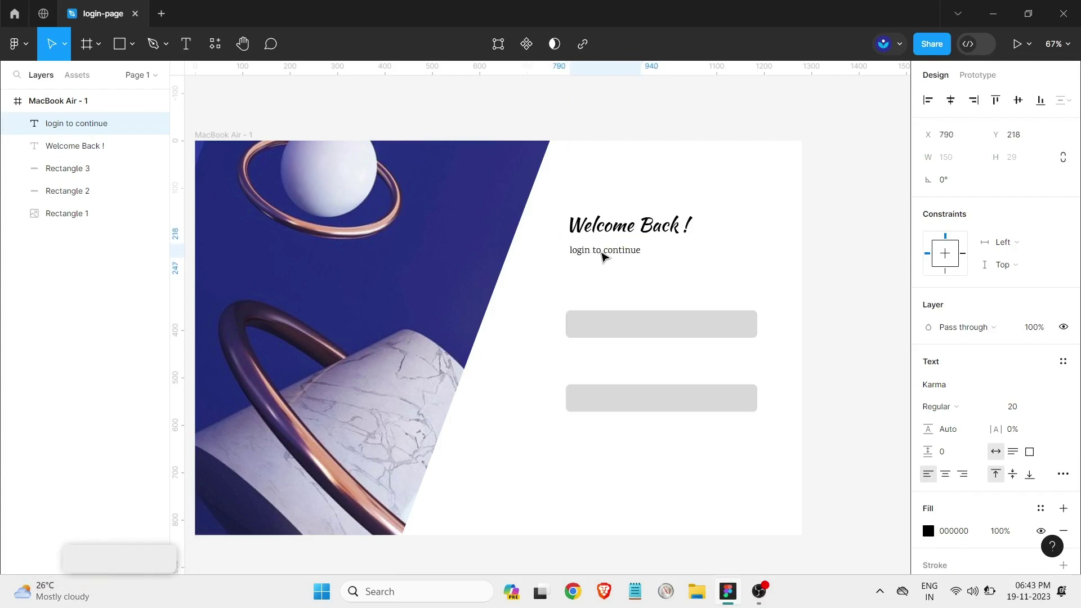
- Make the 'login to continue' subtitle SemiBold, after trying the Light and Medium weights
click(690, 266)
click(606, 244)
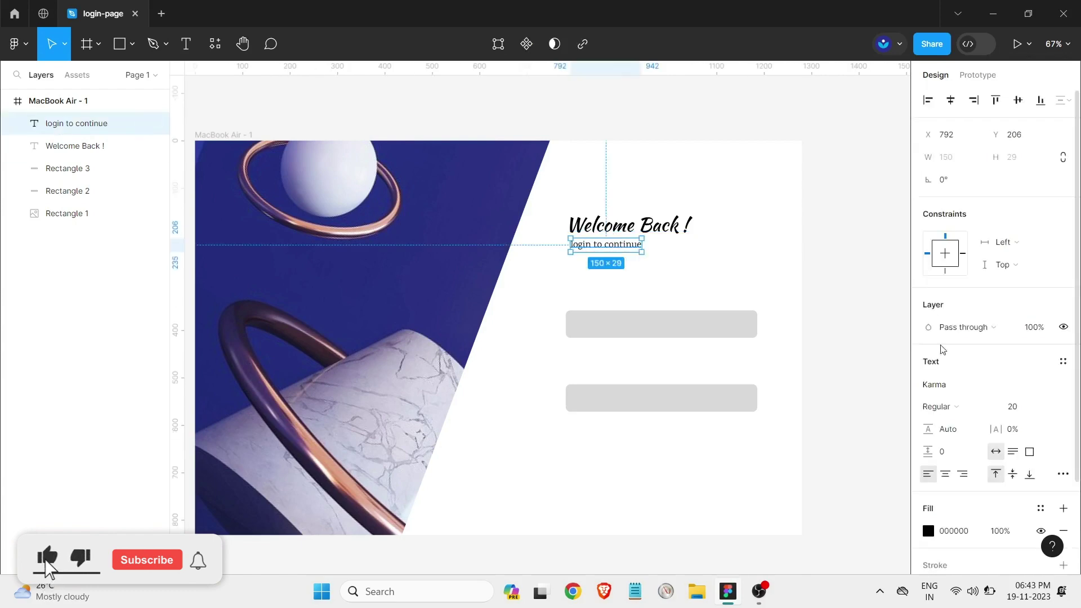
click(938, 406)
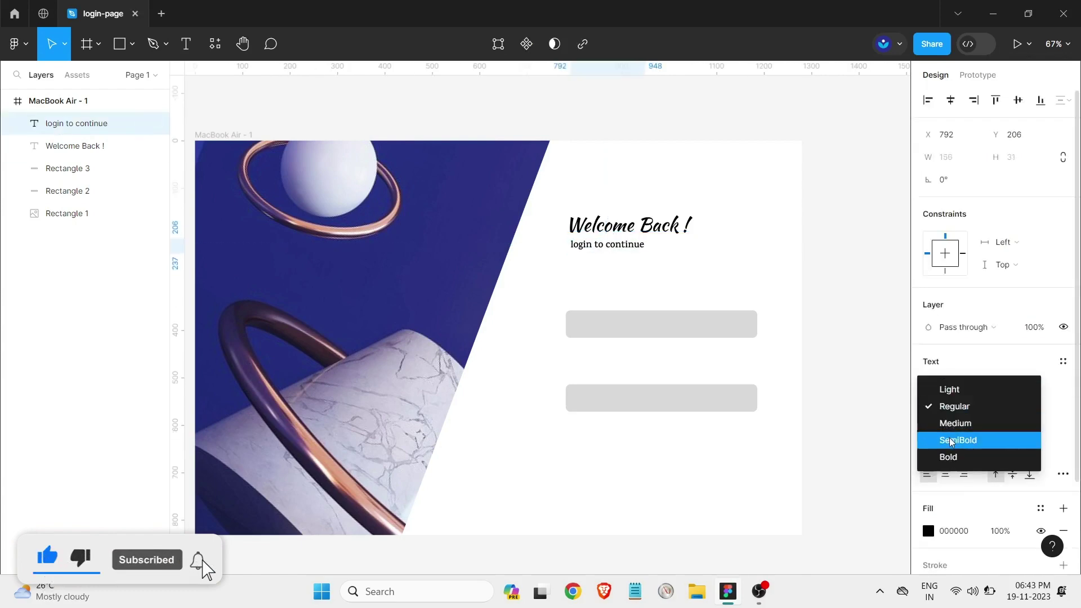
click(950, 393)
click(936, 407)
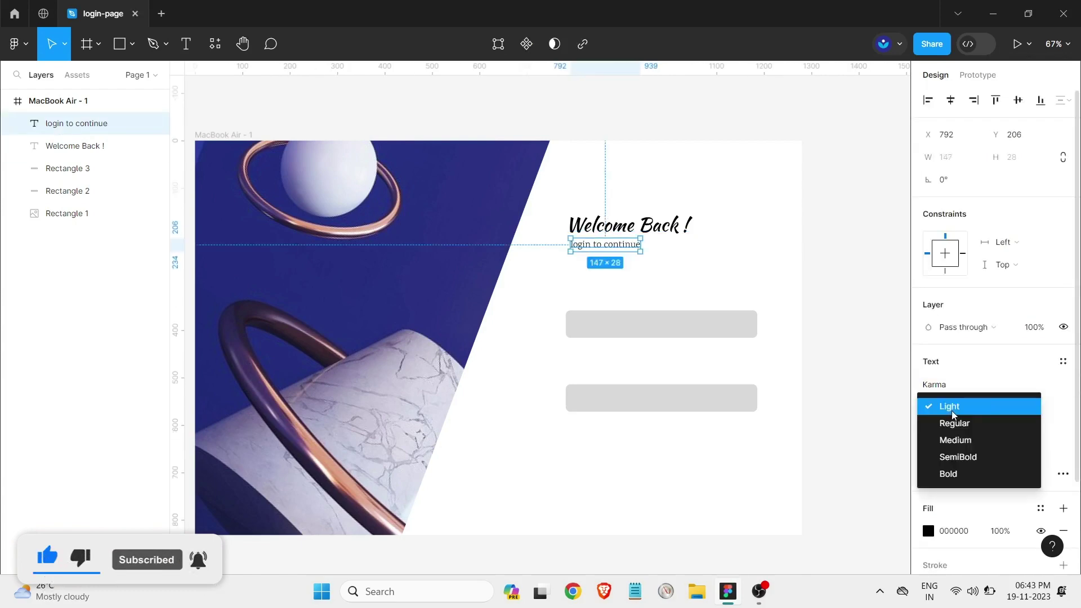
click(954, 439)
click(936, 406)
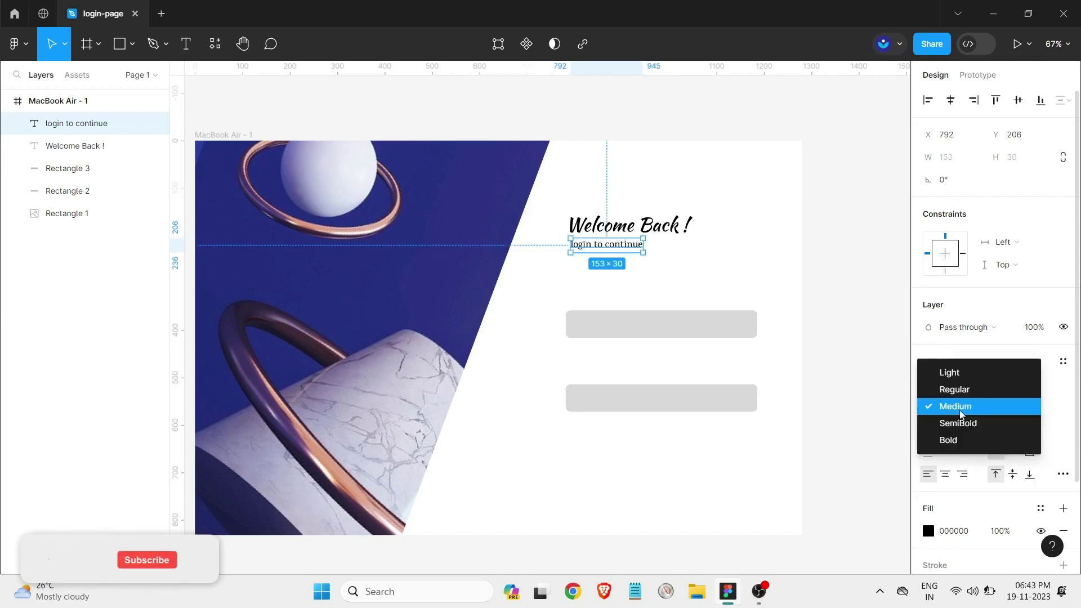
click(743, 258)
- Recolour the subtitle a pale grey-blue sampled with the eyedropper
scroll(673, 255, up, 5)
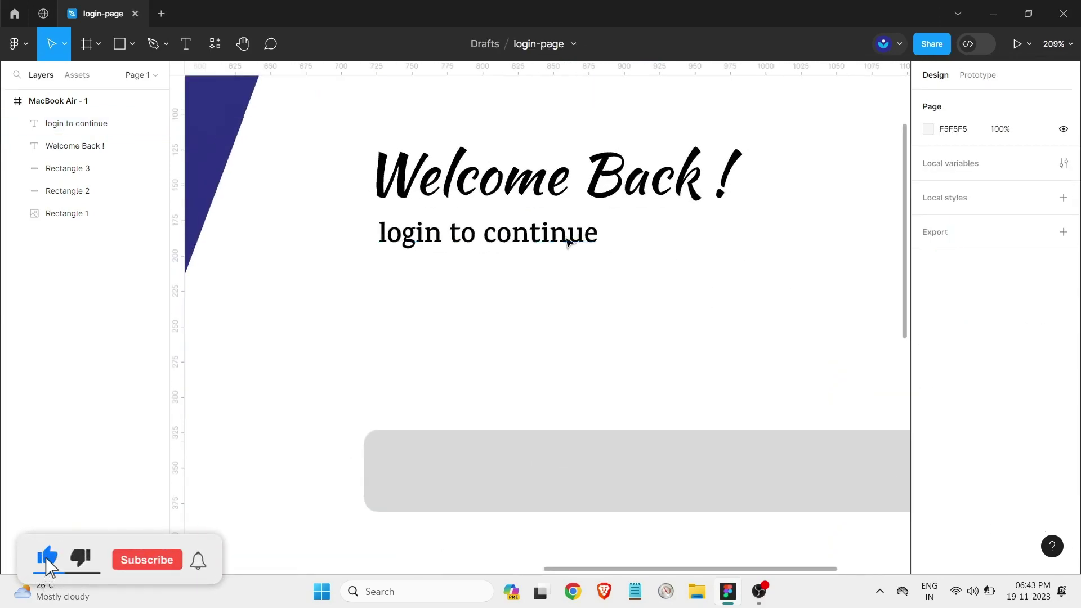
click(569, 240)
click(928, 531)
scroll(603, 377, down, 3)
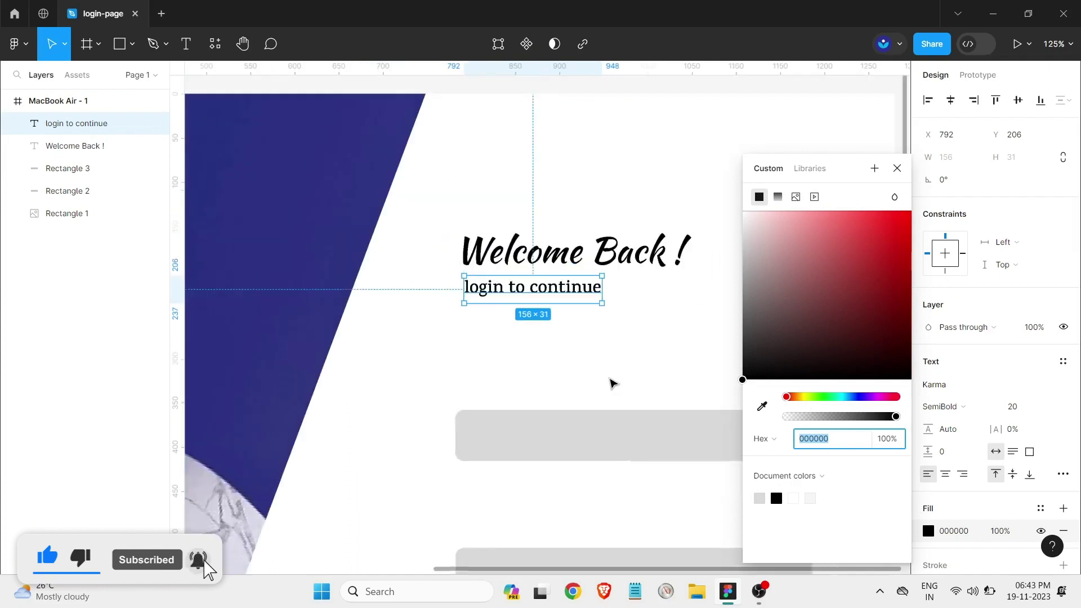
click(762, 406)
click(290, 234)
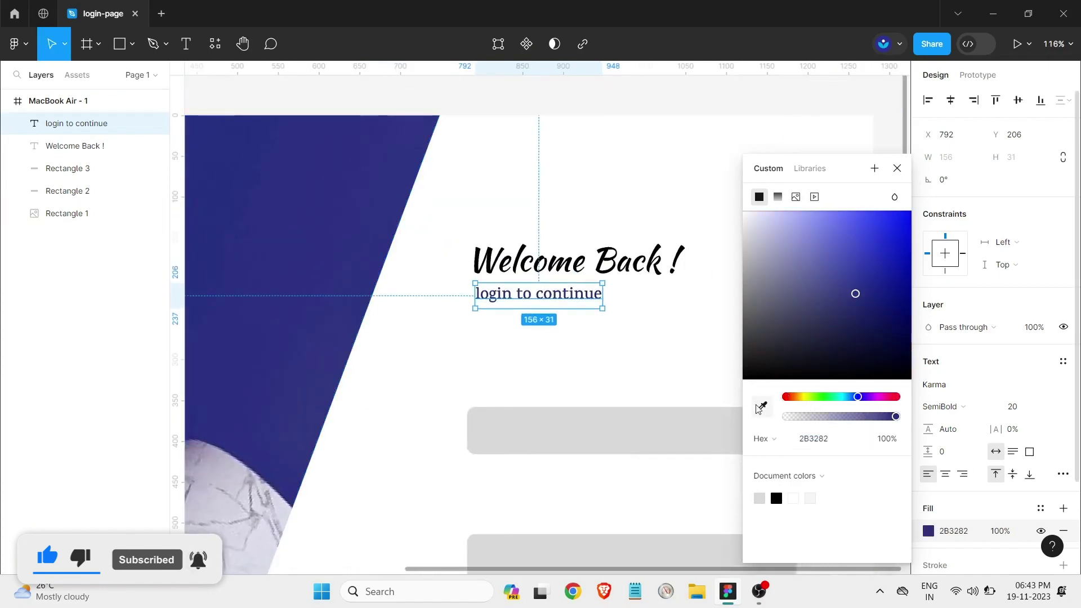
click(304, 473)
click(693, 362)
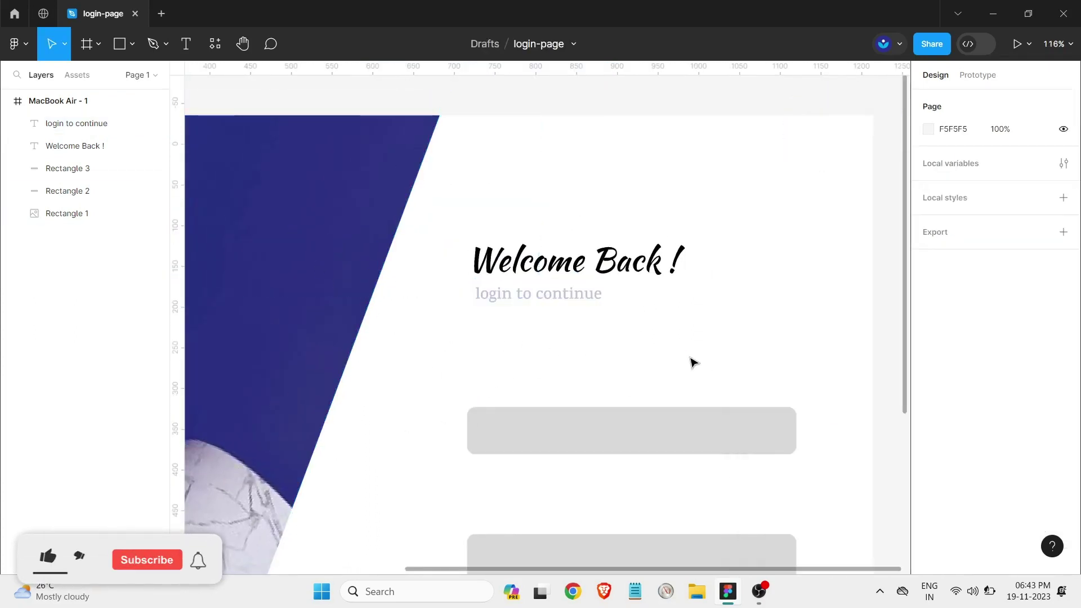
scroll(693, 362, down, 5)
- Fill the first input bar with the image's dark blue at low opacity, giving pale lavender
click(673, 398)
click(928, 383)
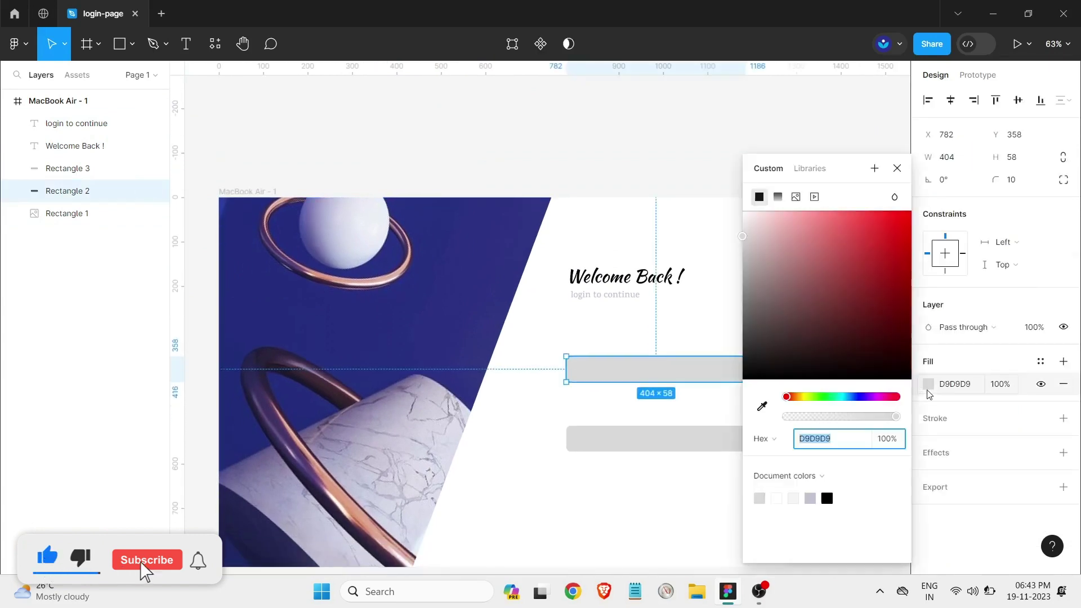
click(762, 405)
click(214, 563)
click(519, 432)
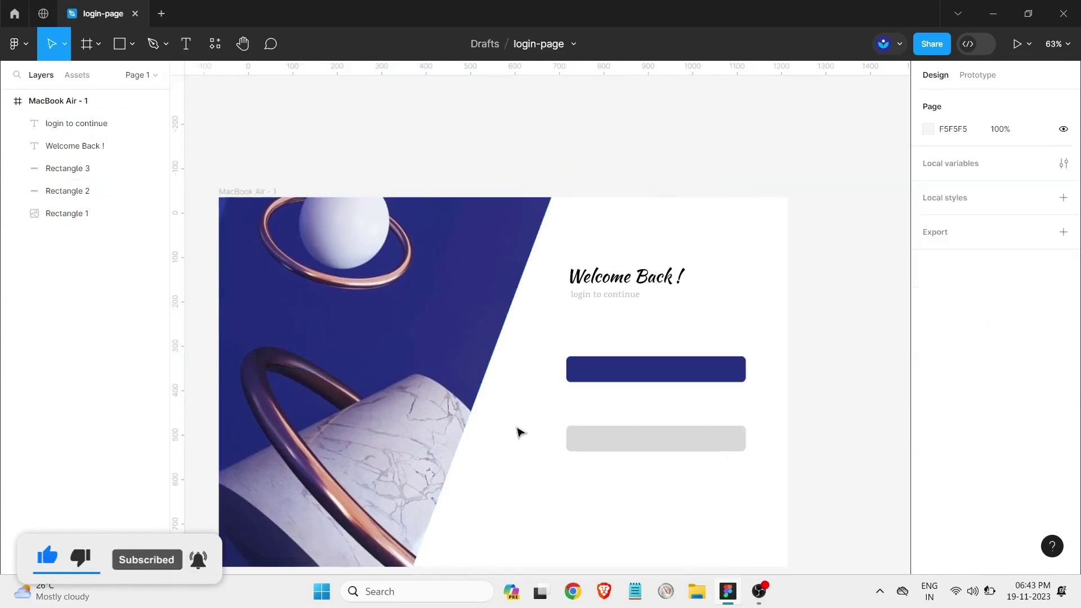
scroll(829, 316, down, 3)
click(701, 312)
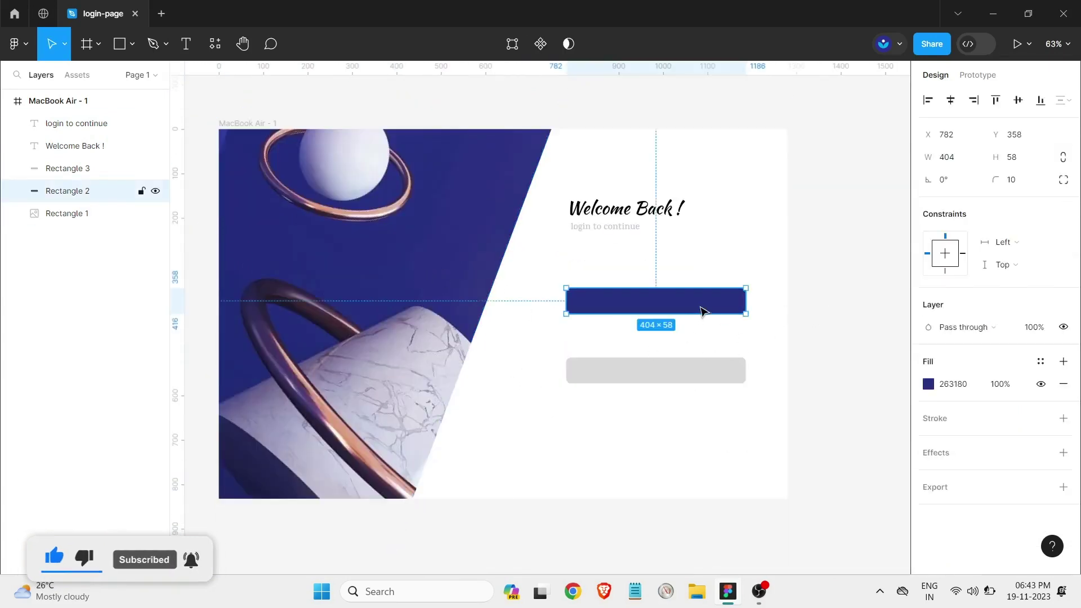
click(929, 384)
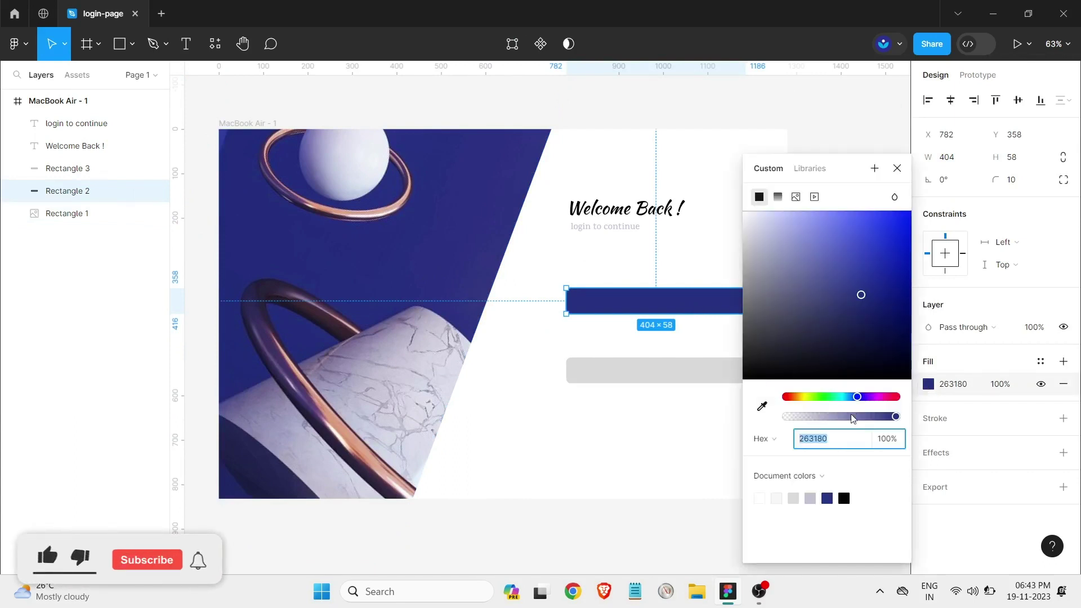
drag(853, 418, 811, 416)
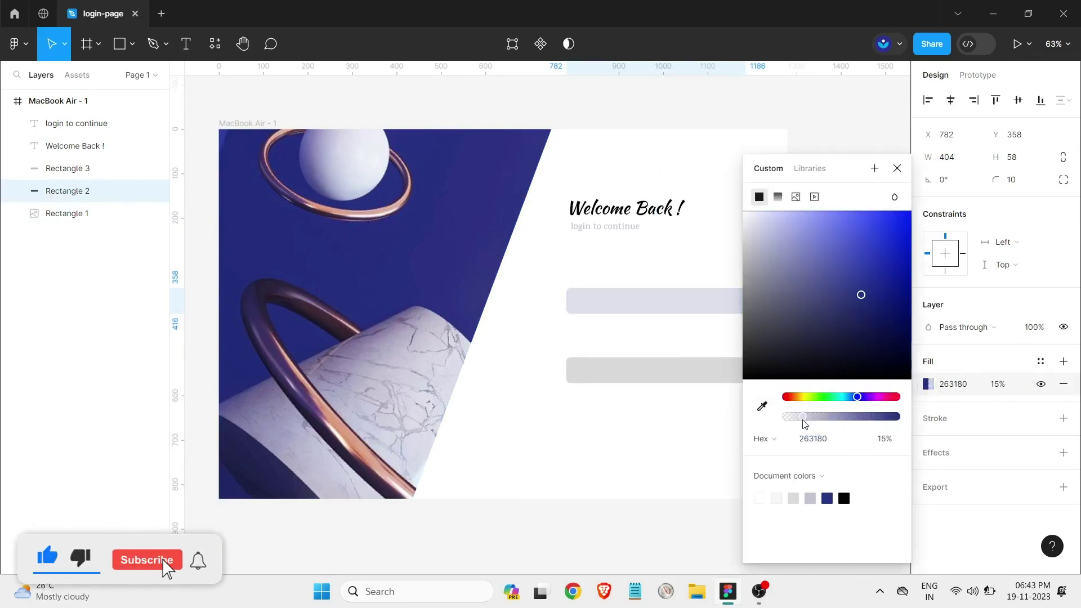
- Eyedropper the first box's lavender onto the second input box's fill
click(708, 372)
click(927, 389)
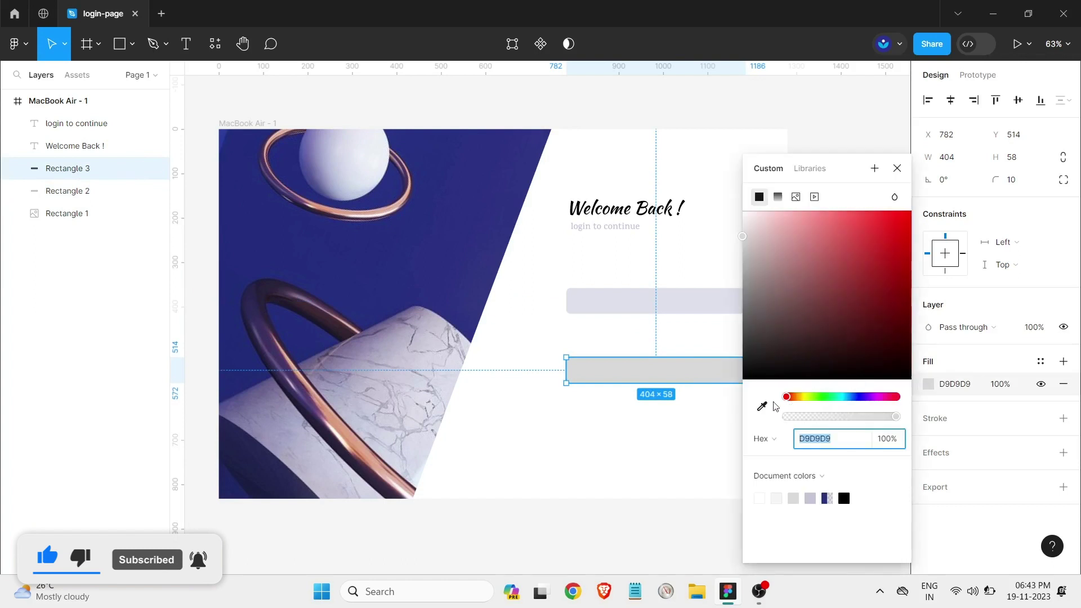
click(762, 405)
click(682, 298)
click(761, 334)
ctrl+scroll(761, 334, up, 1)
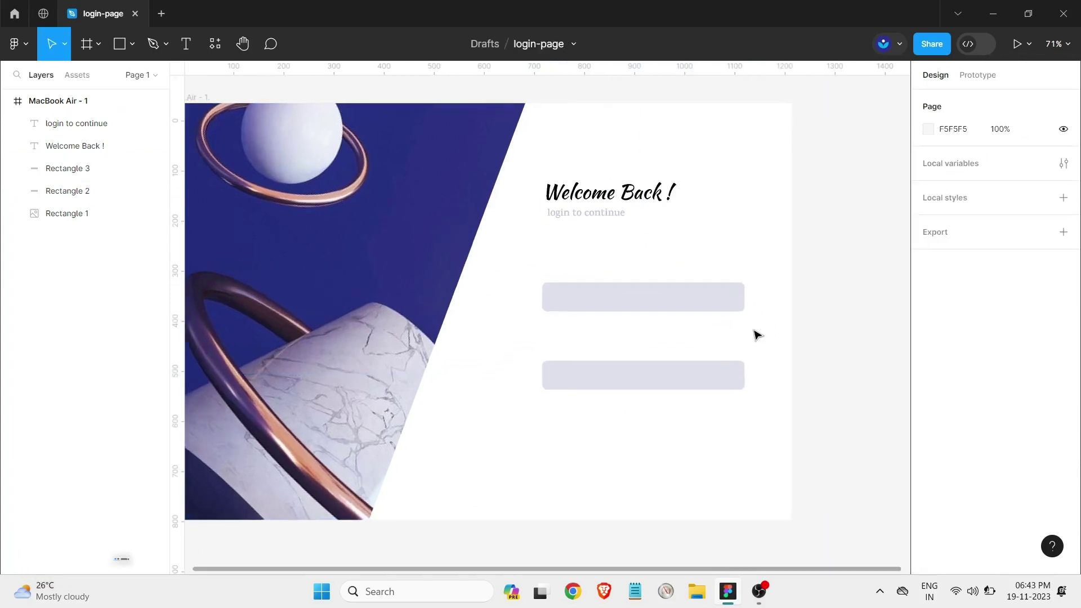
ctrl+scroll(754, 336, up, 2)
ctrl+scroll(731, 330, up, 1)
ctrl+scroll(714, 326, up, 2)
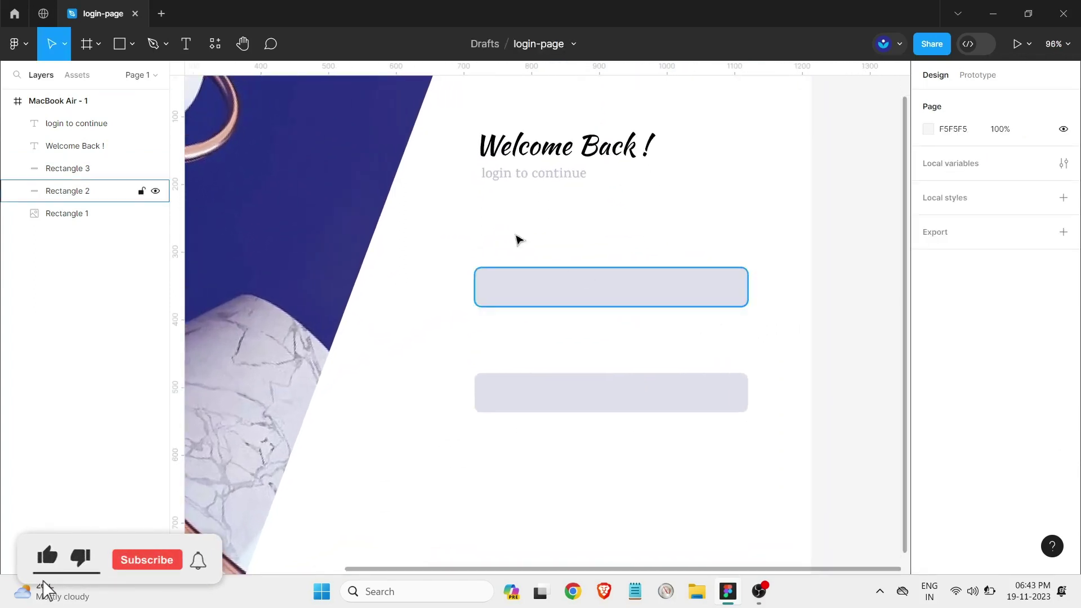
- Add 'Username' and 'Password' text labels above the two input boxes
key(t)
click(483, 216)
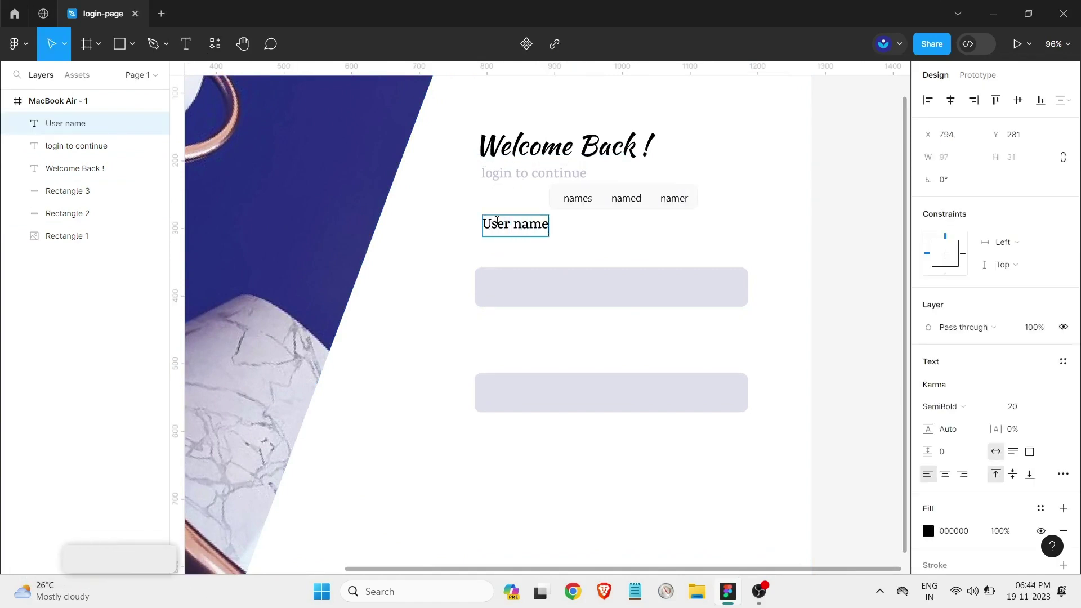
key(Escape)
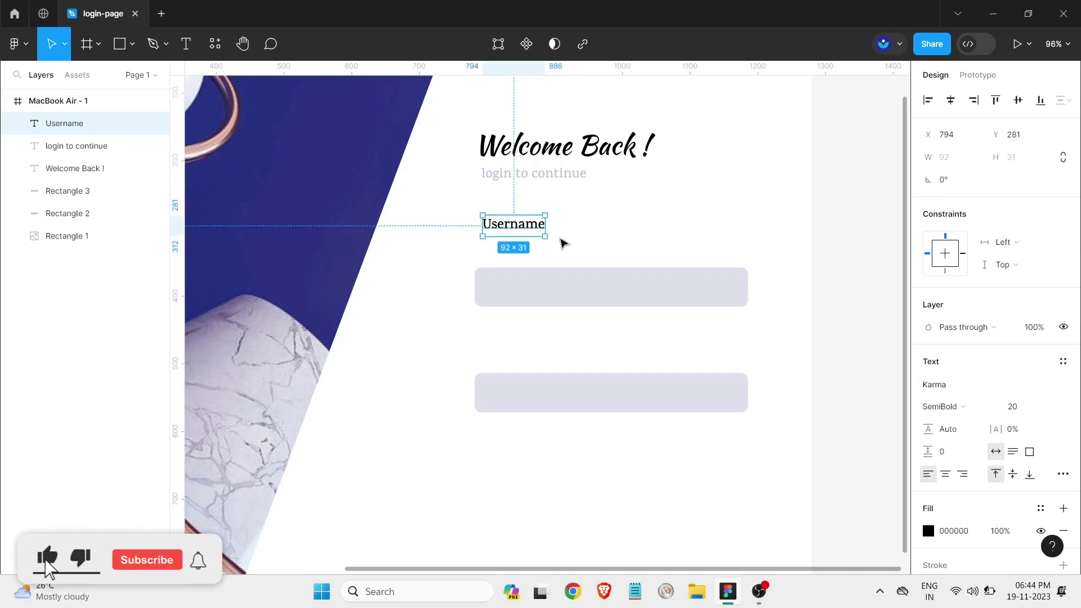
mouse_move(517, 226)
mouse_down()
mouse_move(508, 246)
mouse_move(517, 252)
mouse_up()
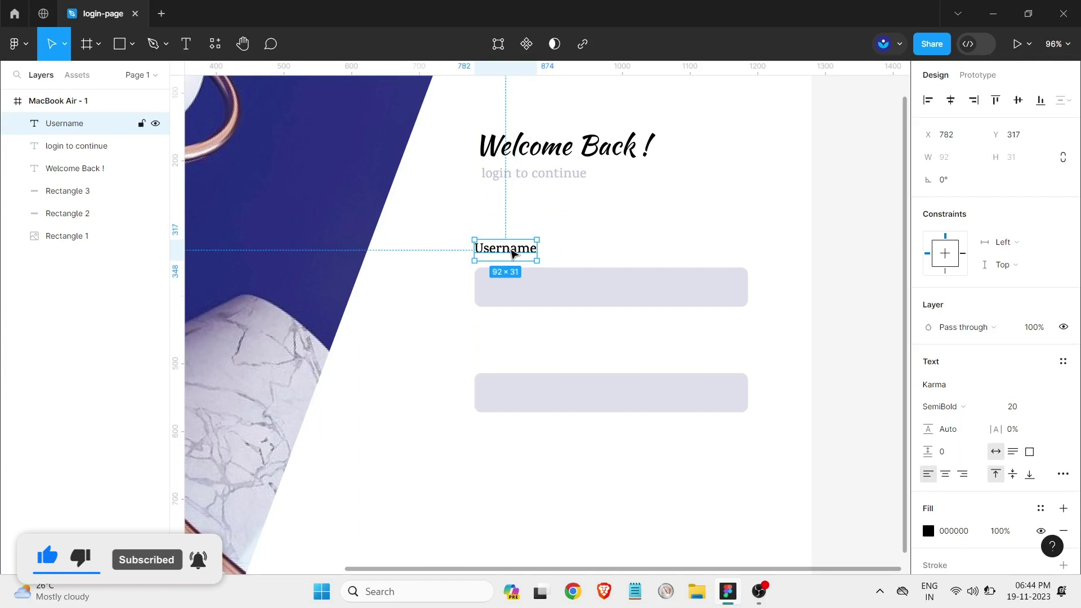
click(565, 248)
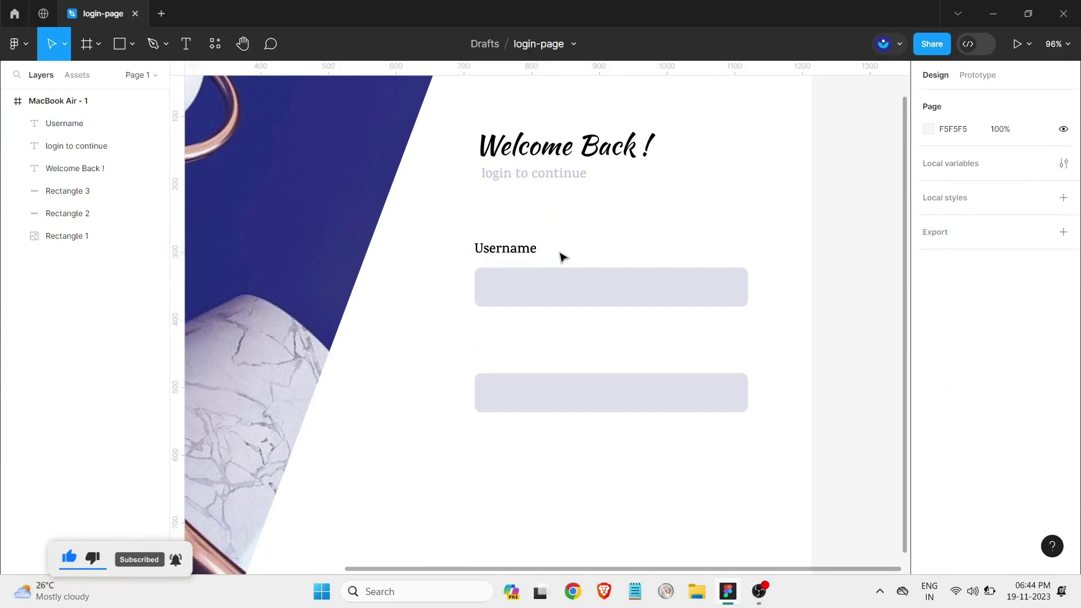
click(193, 53)
click(469, 335)
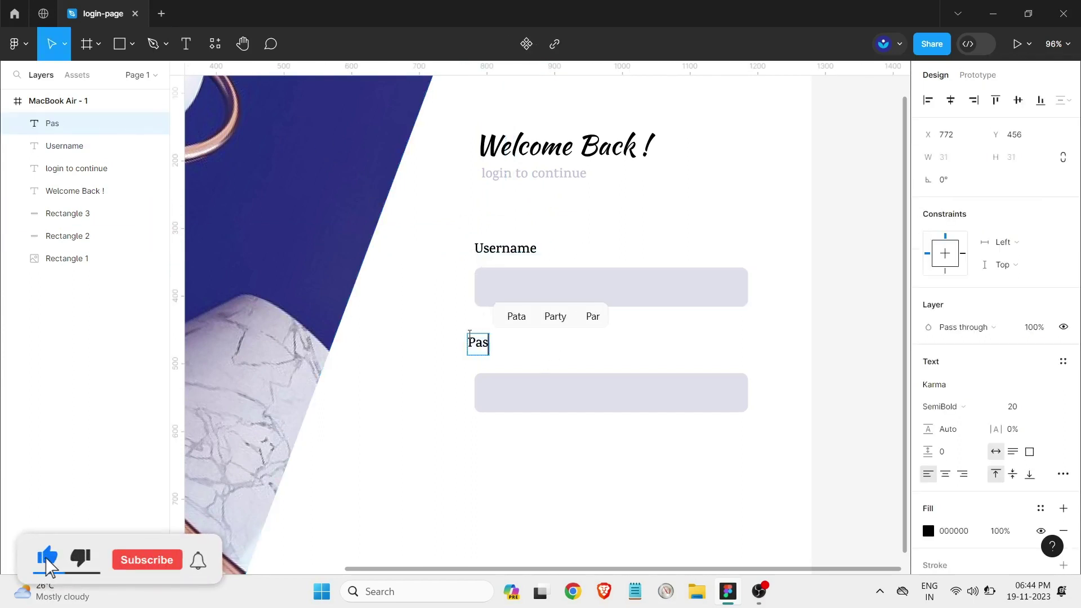
key(Escape)
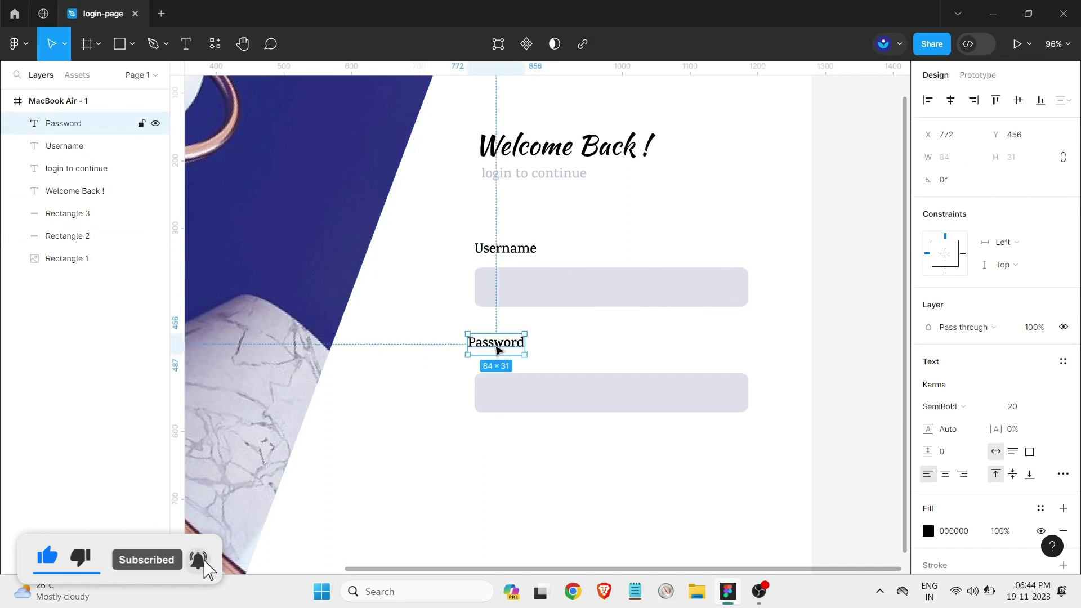
drag(497, 352, 500, 365)
- Nudge the Username label into alignment and move the Password label with its box up
click(507, 251)
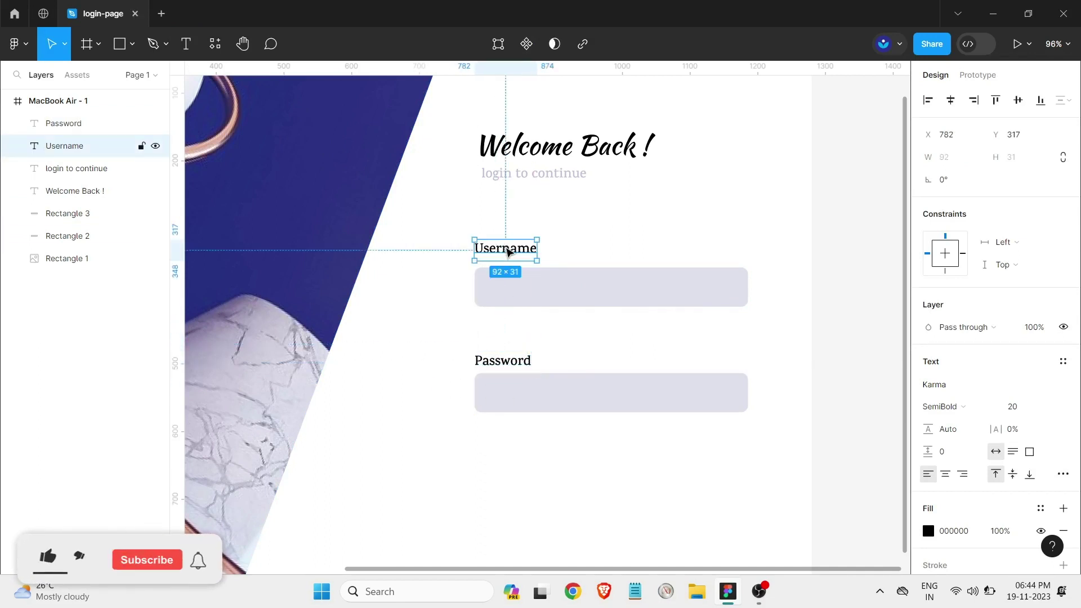
drag(507, 251, 508, 252)
click(767, 355)
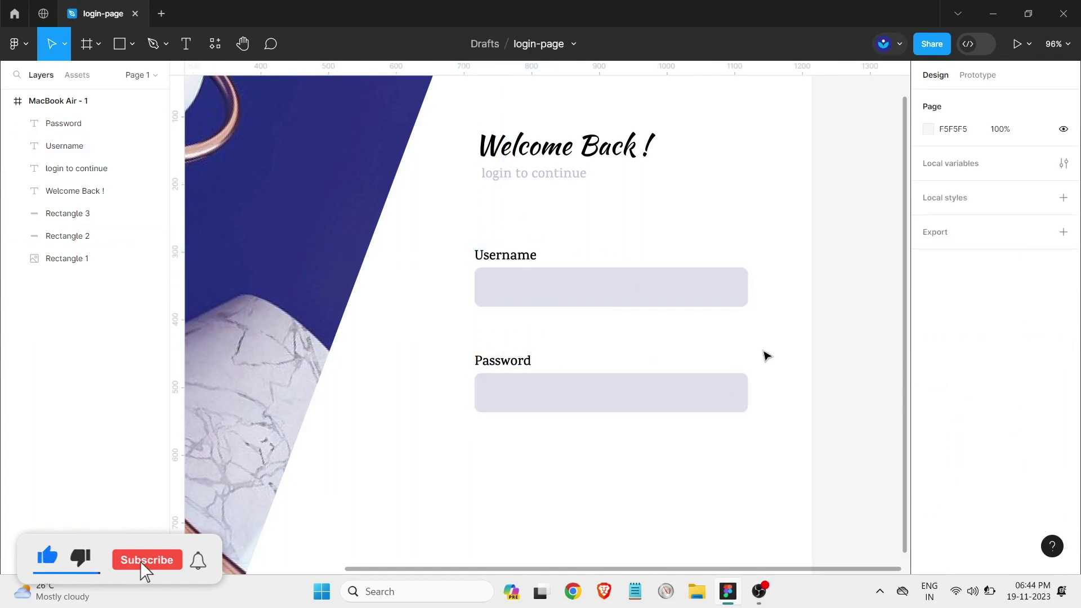
drag(766, 416, 534, 370)
drag(617, 390, 617, 373)
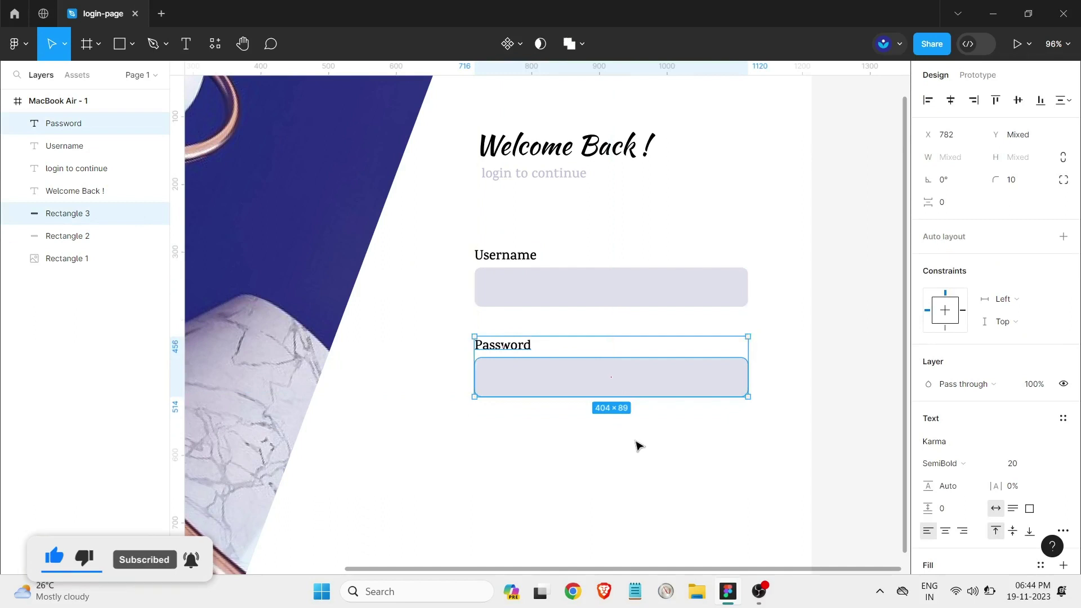
click(635, 446)
scroll(635, 447, down, 5)
scroll(730, 375, down, 3)
scroll(619, 427, down, 1)
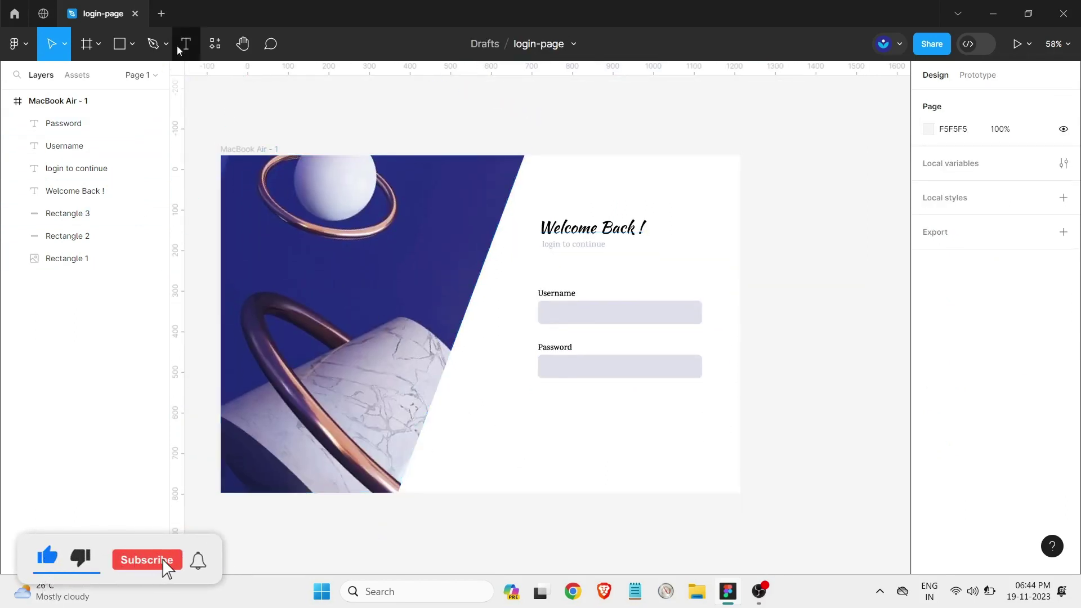
- Duplicate the Password box below the form, discarding a stray small rectangle
click(118, 45)
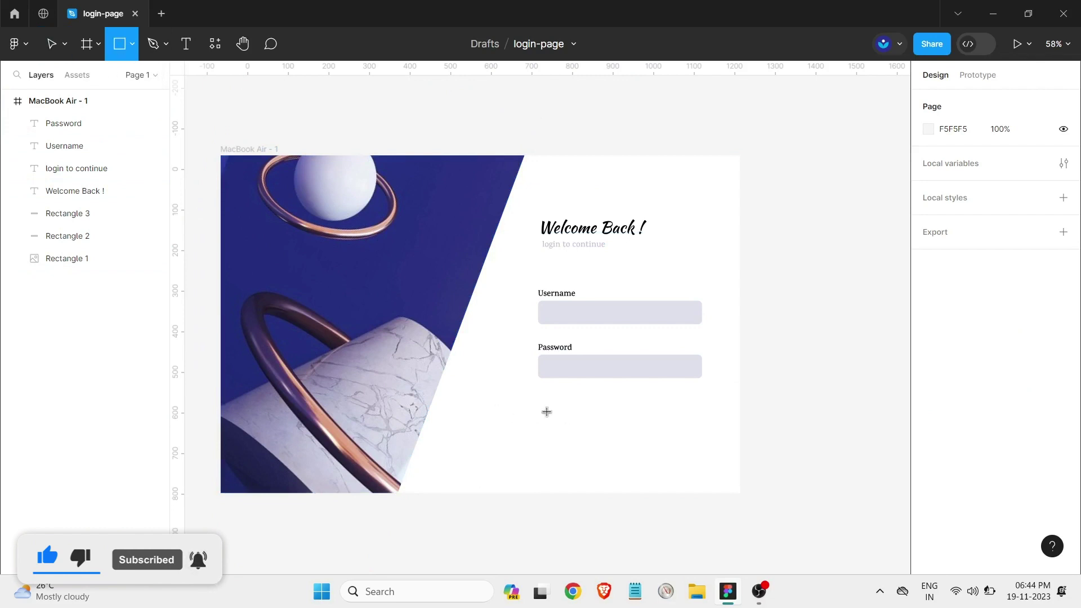
drag(539, 415, 557, 445)
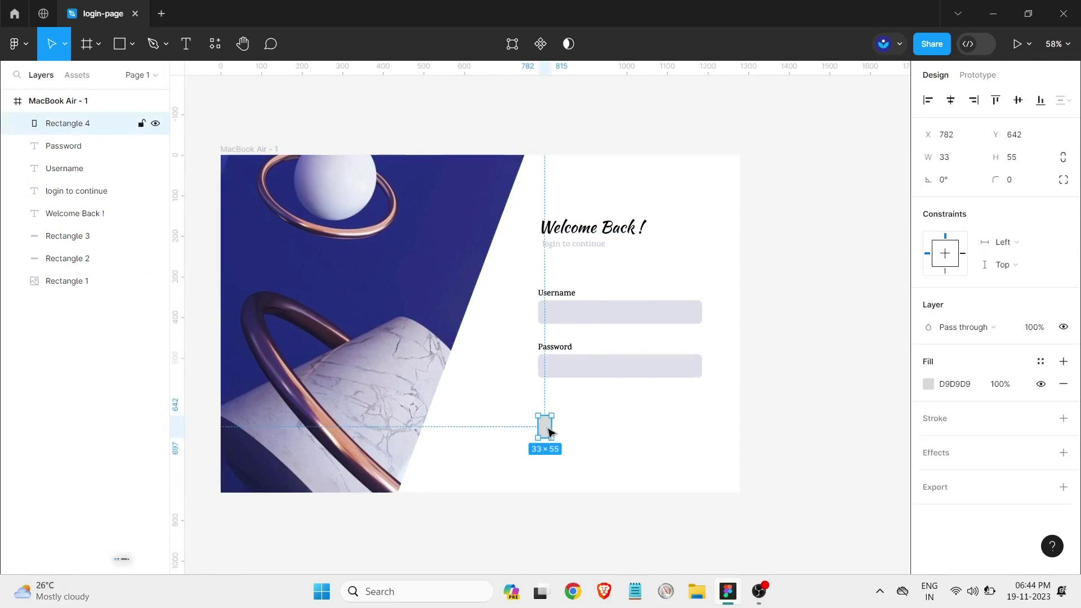
key(Delete)
click(582, 372)
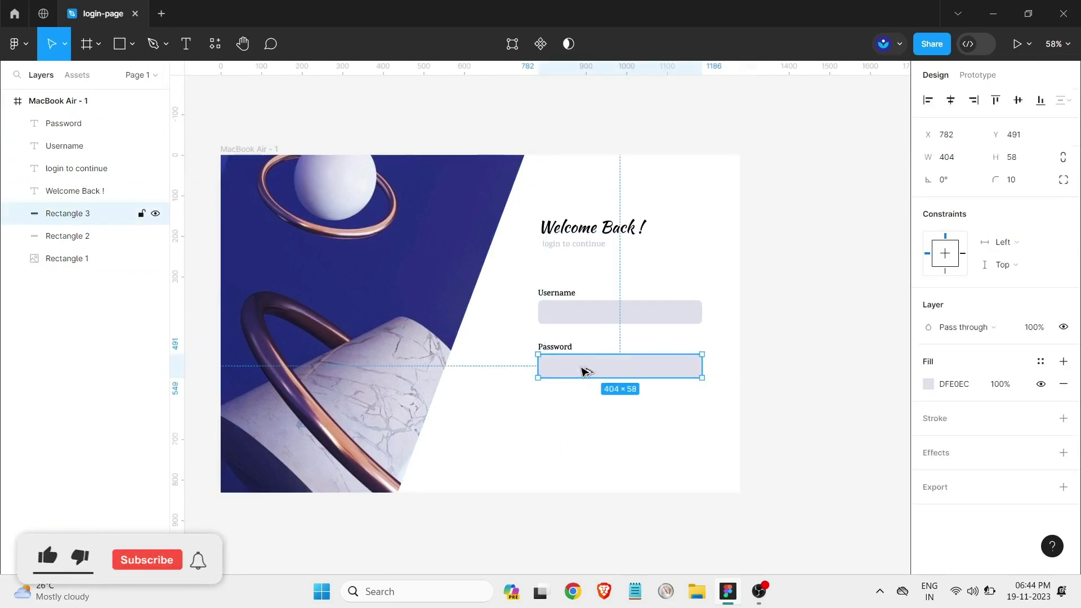
drag(581, 372, 585, 424)
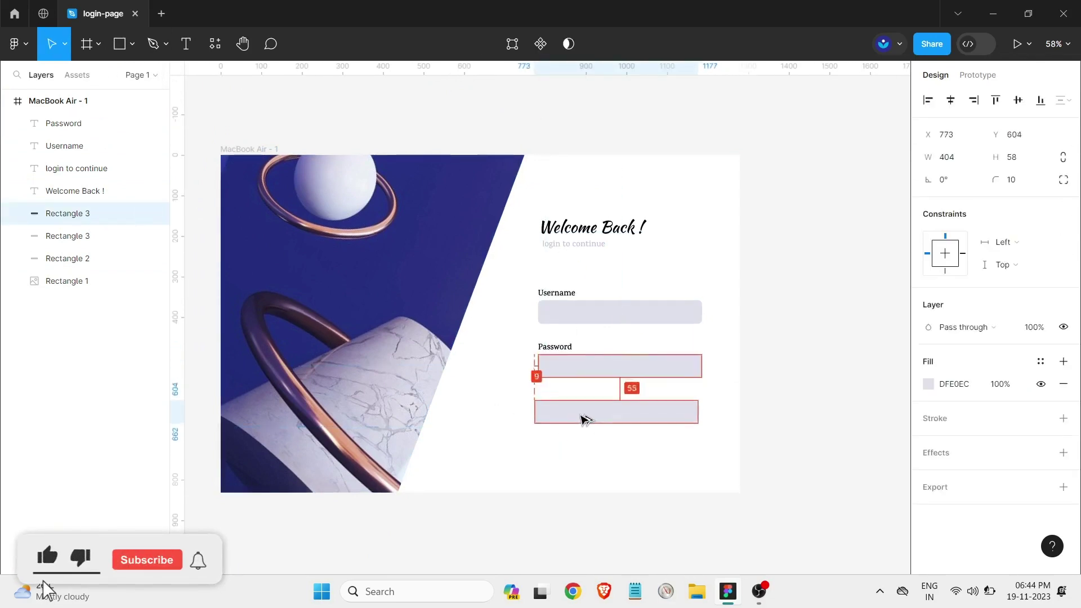
click(820, 427)
click(639, 425)
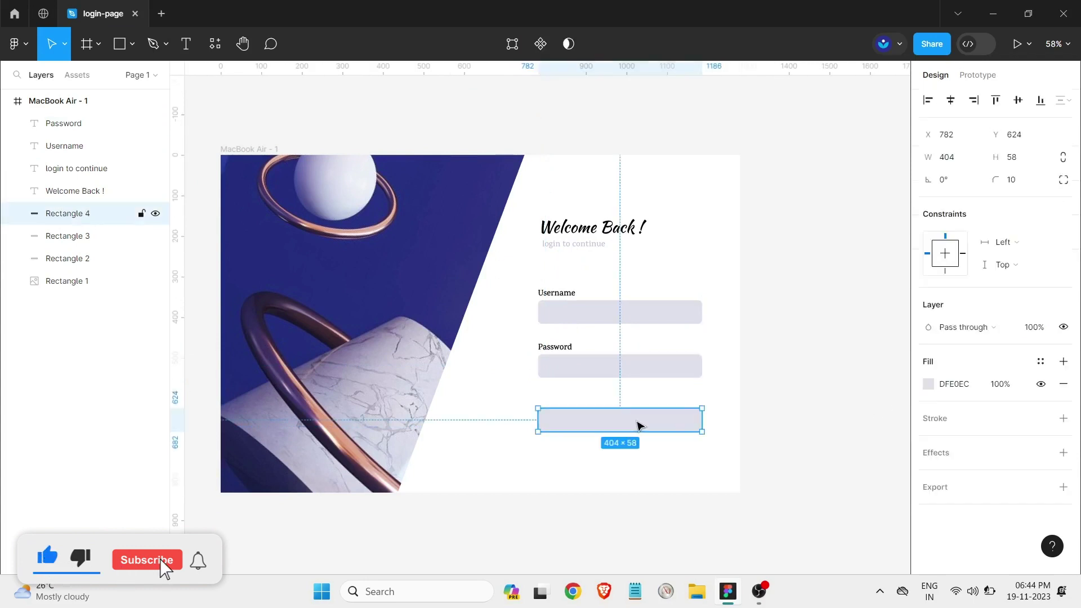
- Fill the copied bar with the image's navy blue and move it closer to the Password field
click(935, 389)
click(762, 406)
click(394, 268)
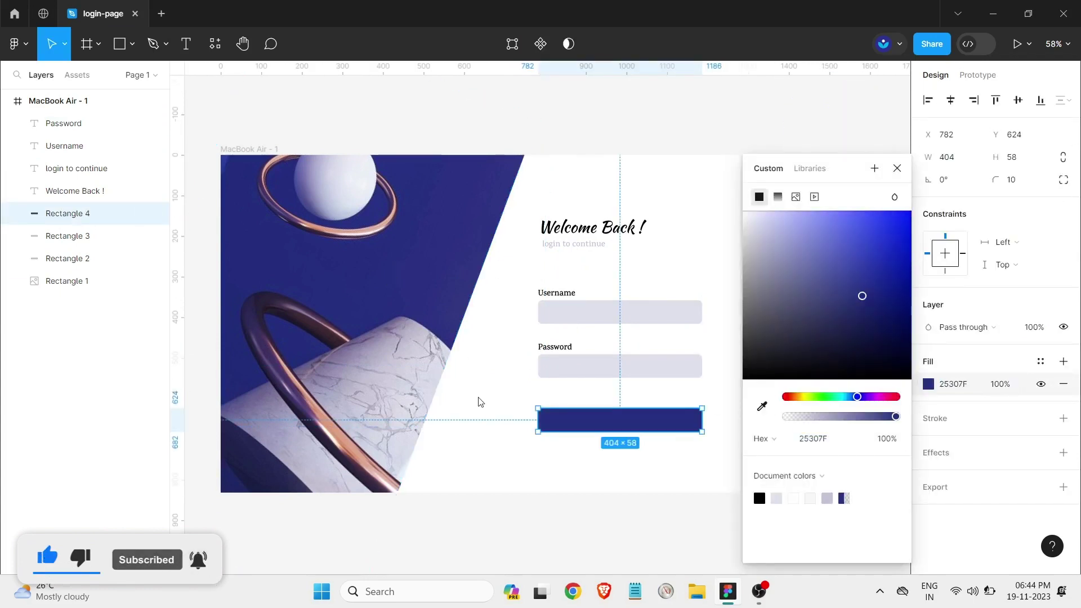
click(480, 401)
ctrl+scroll(685, 448, up, 3)
ctrl+scroll(660, 439, up, 2)
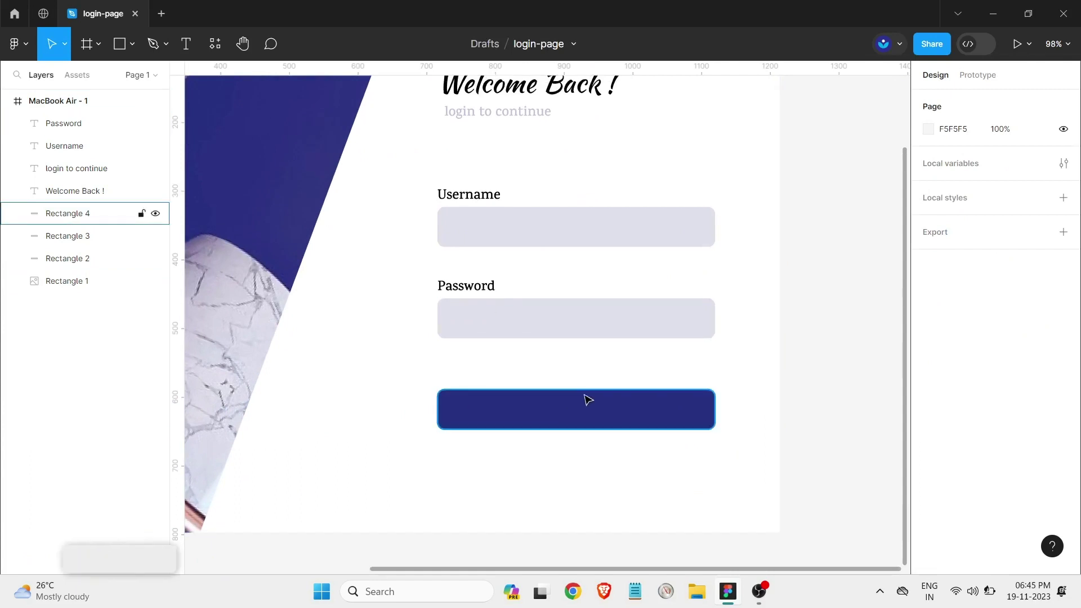
drag(585, 399, 585, 378)
click(693, 431)
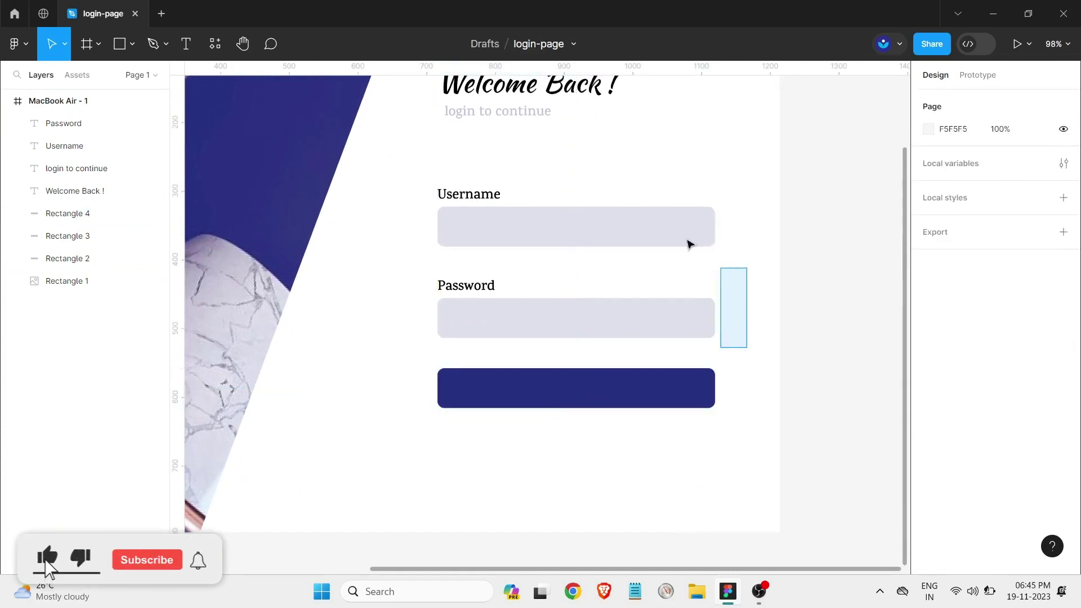
- Move both labels and input fields up together
drag(689, 243, 527, 199)
drag(750, 355, 425, 173)
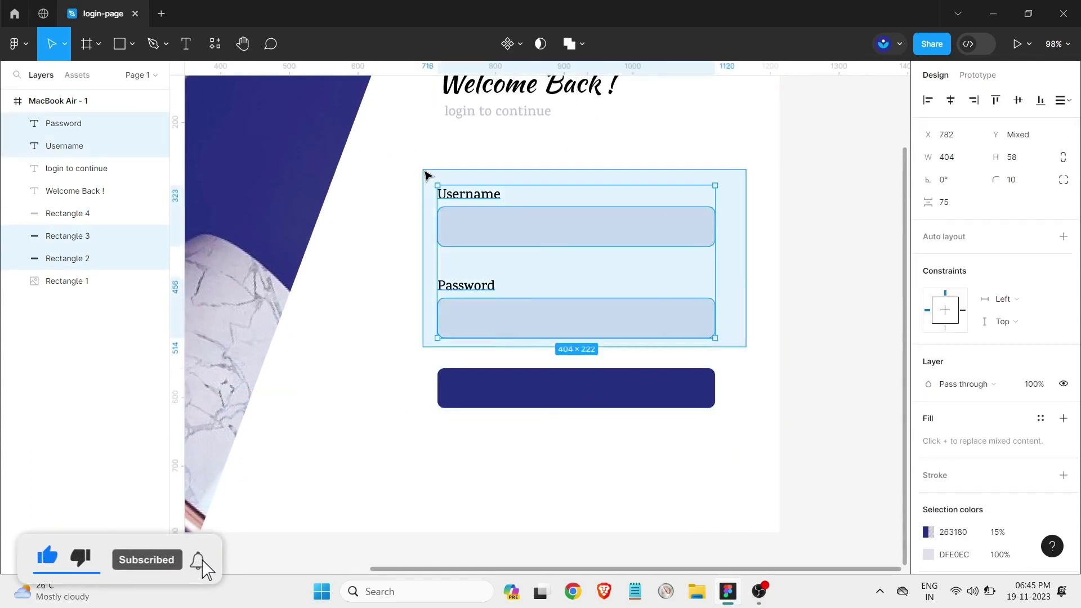
drag(574, 263, 571, 230)
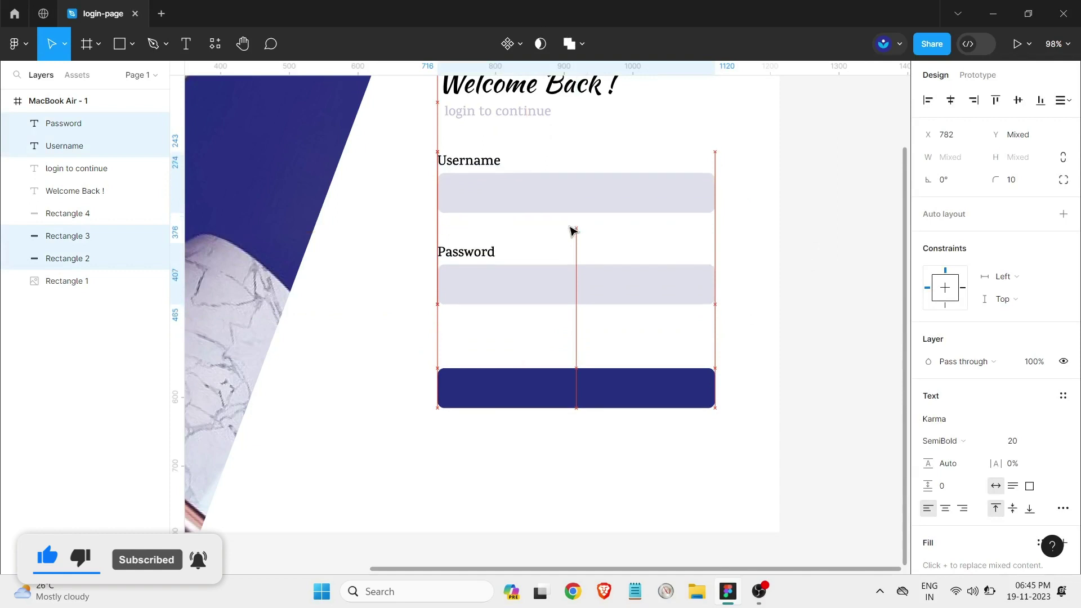
click(719, 332)
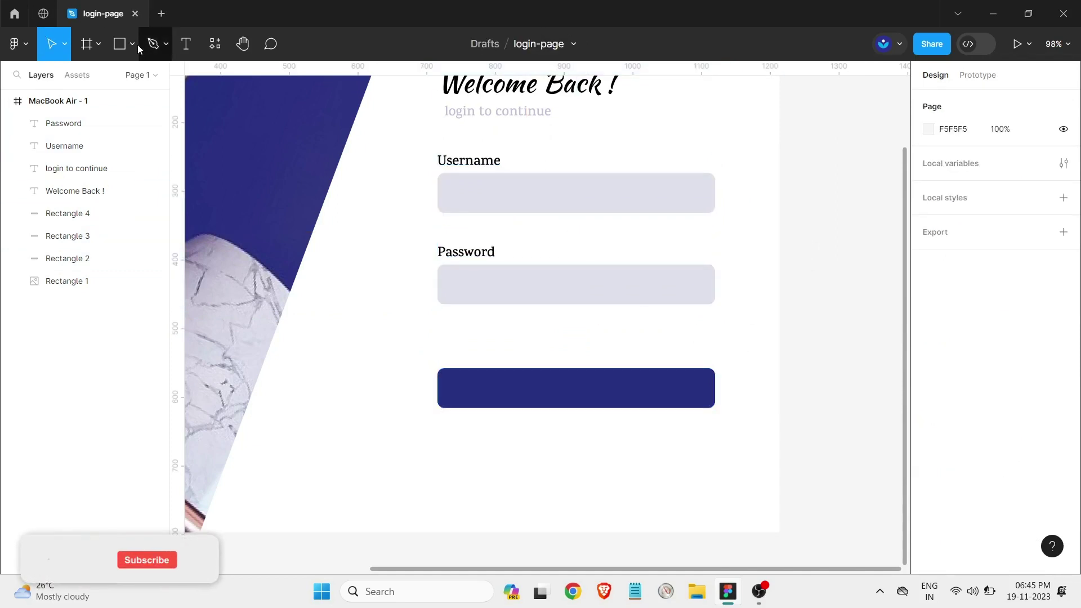
- Draw a small square under the Password field and shrink it to 15×15
click(120, 45)
drag(442, 322, 455, 335)
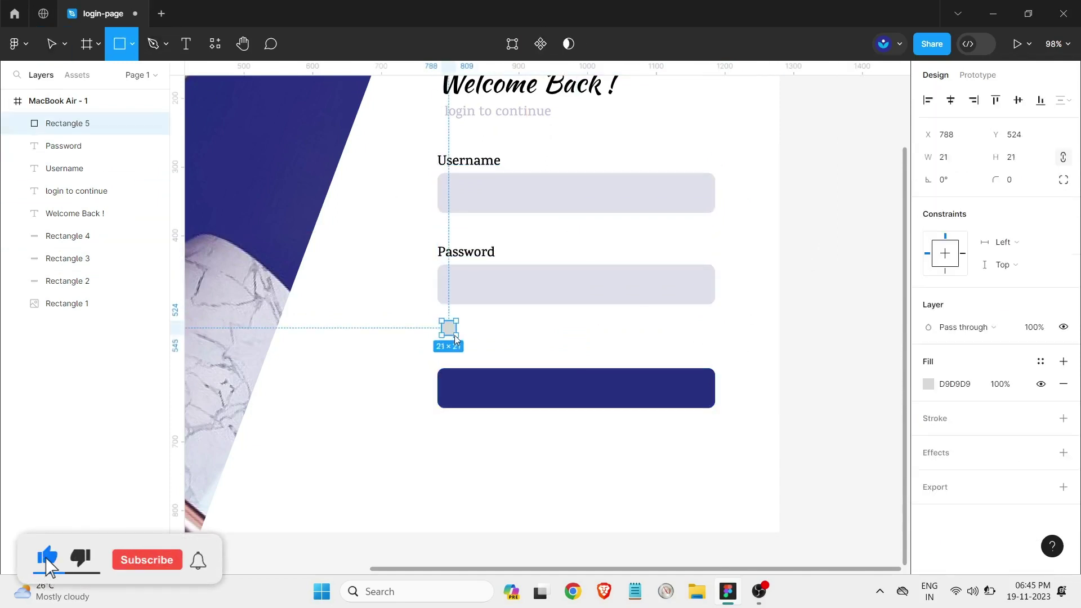
key(Escape)
scroll(456, 342, up, 5)
scroll(457, 341, up, 3)
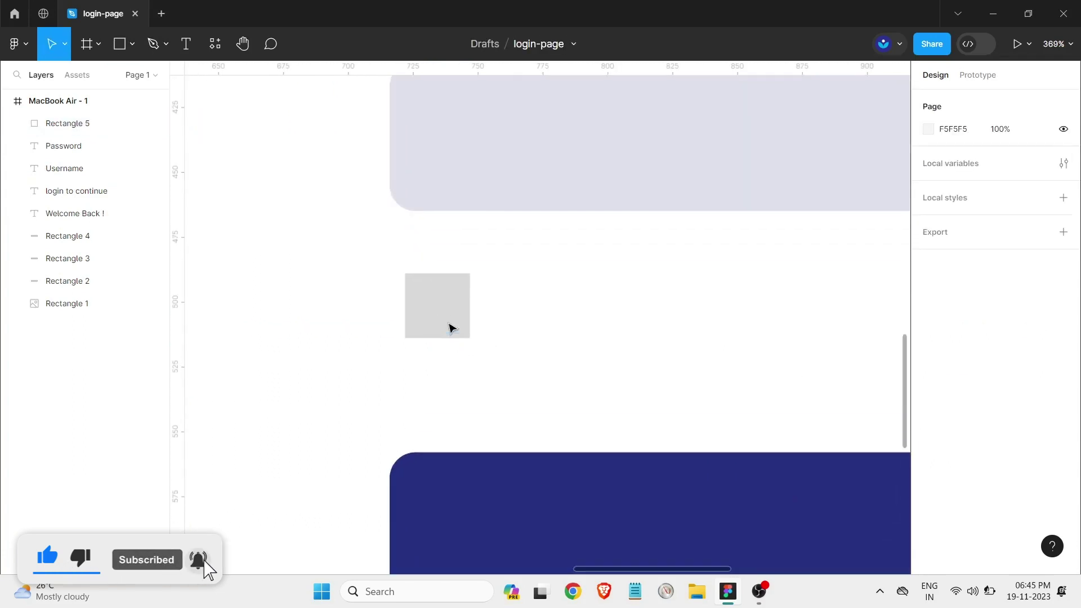
click(460, 335)
drag(452, 319, 440, 305)
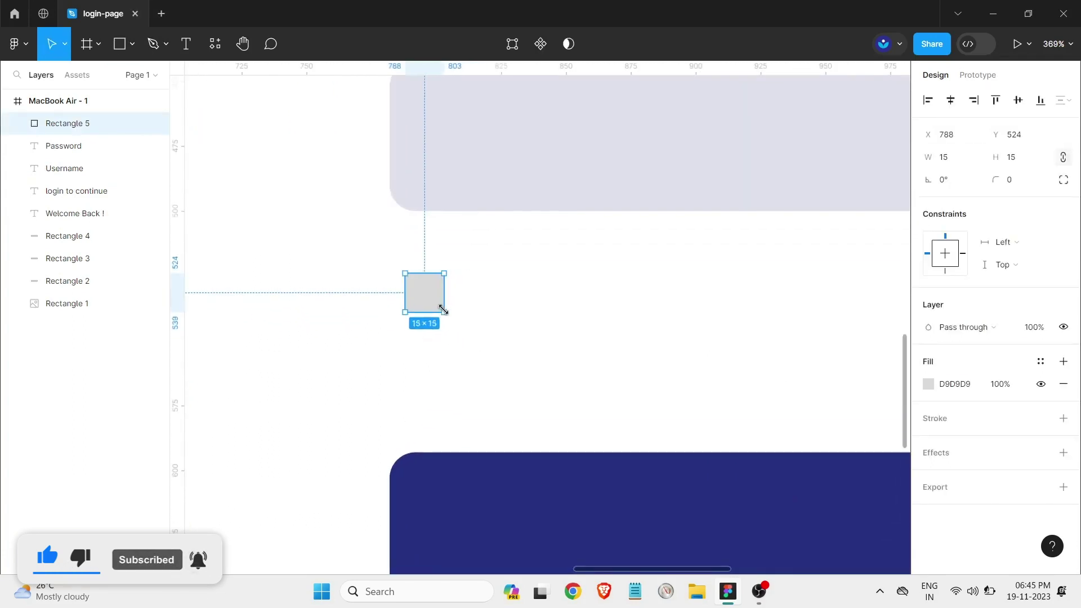
scroll(507, 347, down, 3)
scroll(508, 354, down, 6)
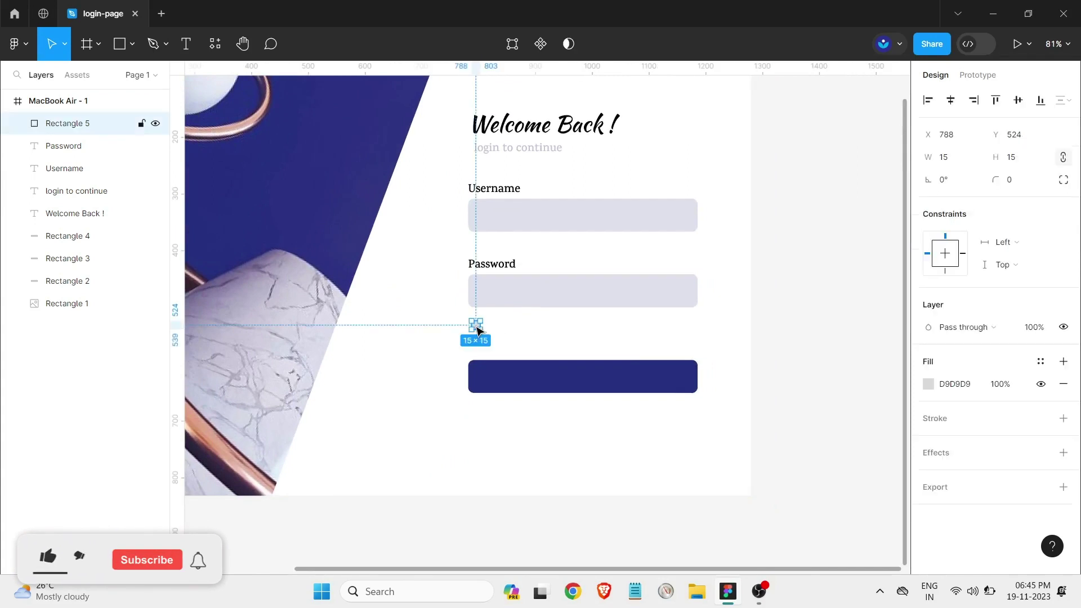
- Align the square with the Password field's left edge and round its corners
drag(477, 330, 473, 332)
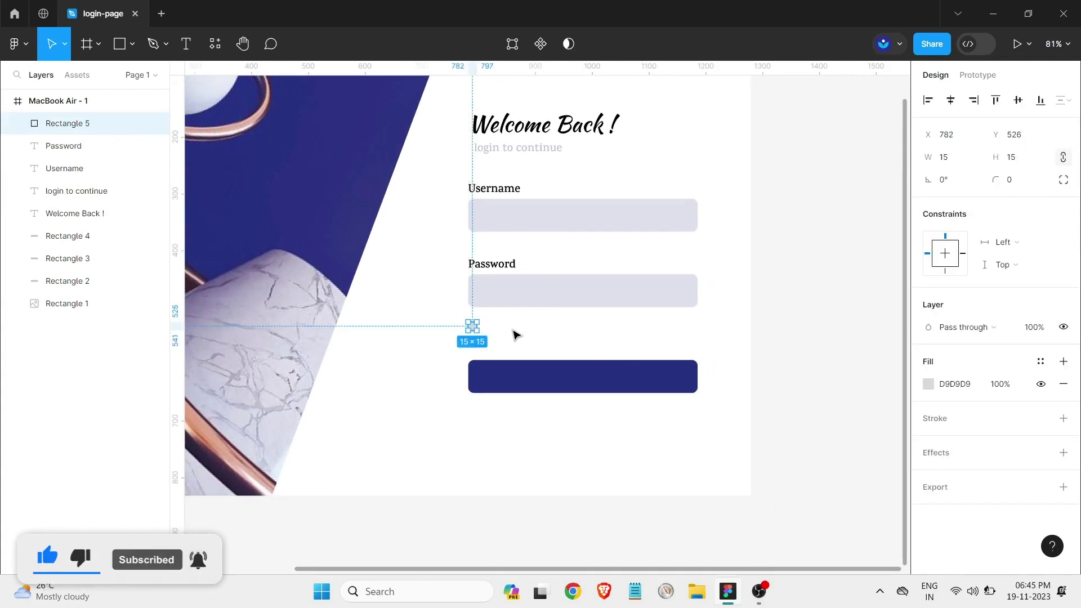
scroll(495, 329, up, 5)
scroll(467, 321, up, 5)
scroll(482, 281, up, 5)
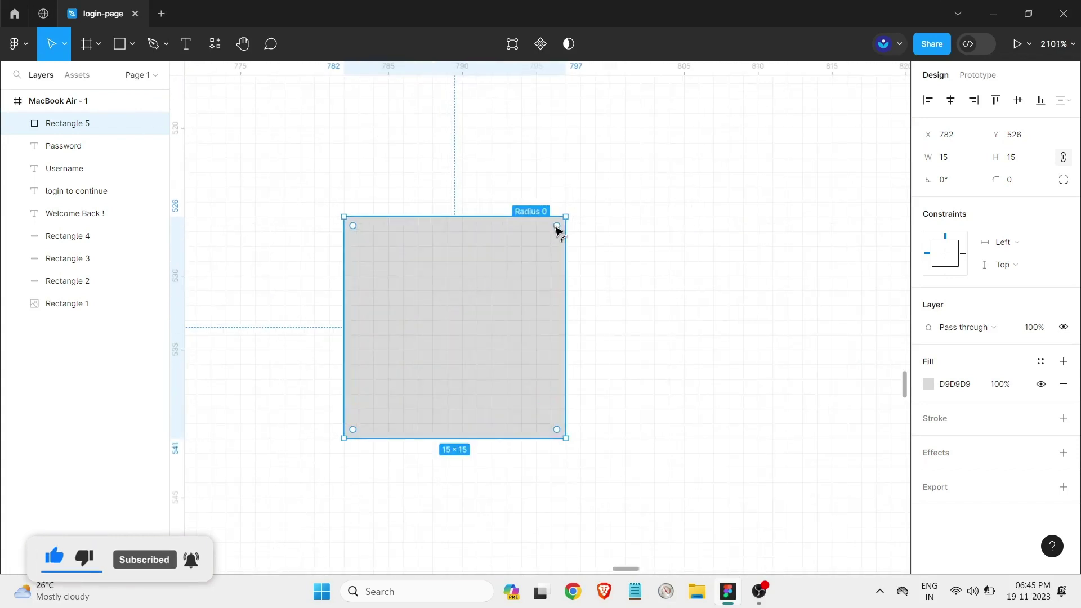
drag(556, 227, 541, 268)
click(581, 316)
scroll(598, 321, down, 5)
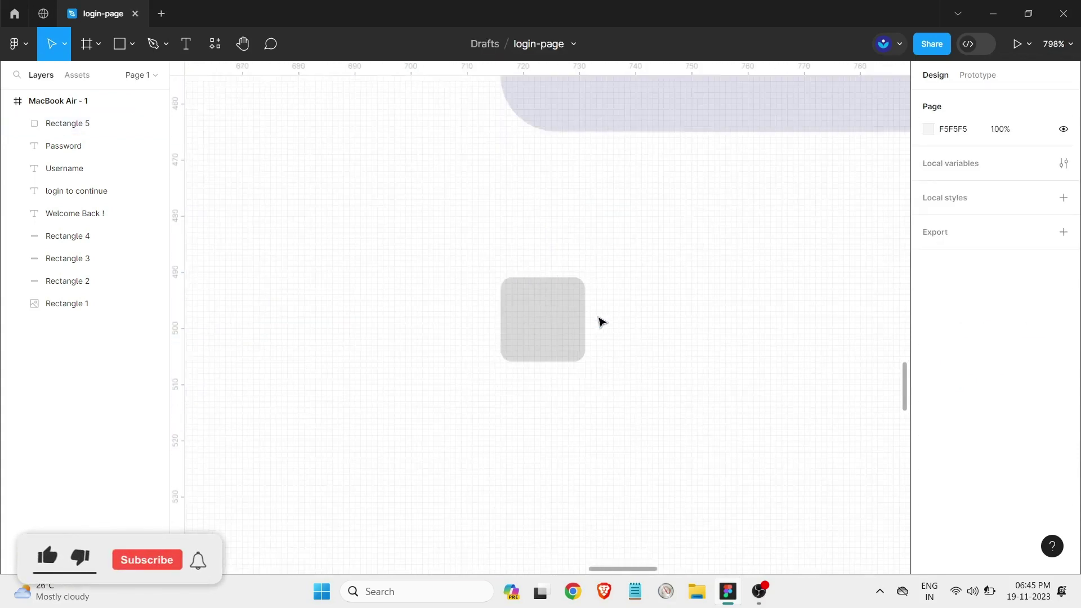
scroll(601, 321, down, 5)
drag(529, 568, 663, 543)
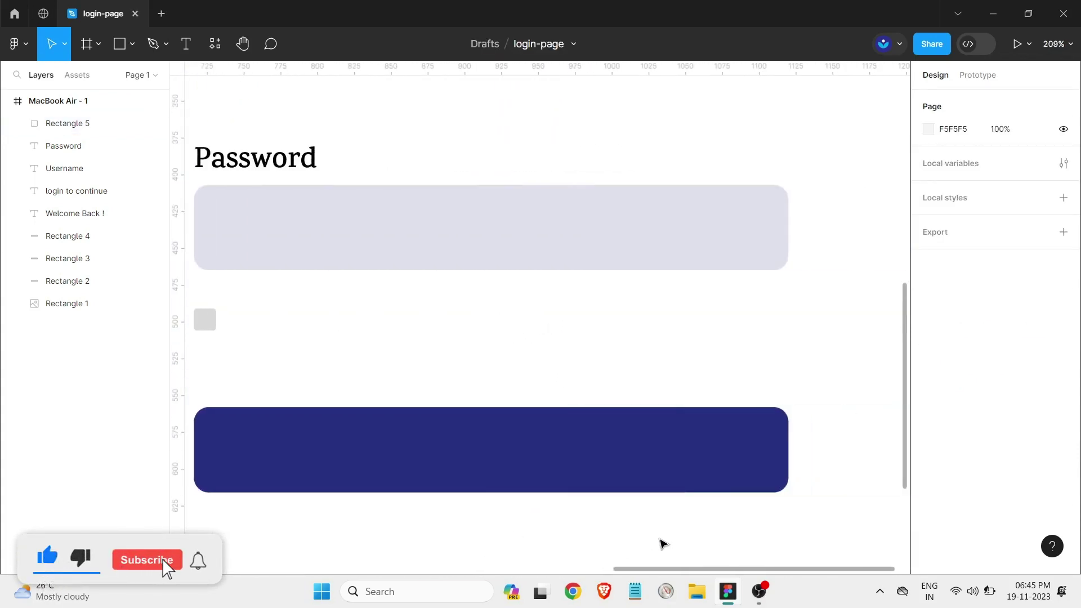
- Finish the 'Remember me' label and add a 'Forget Password?' label under the password field
click(242, 341)
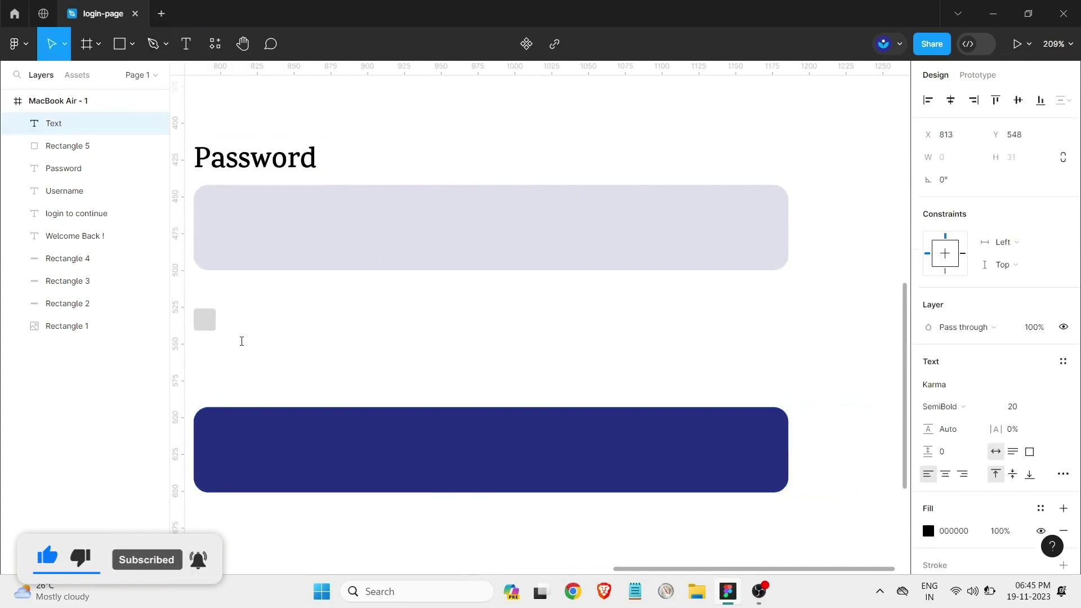
text(Remember)
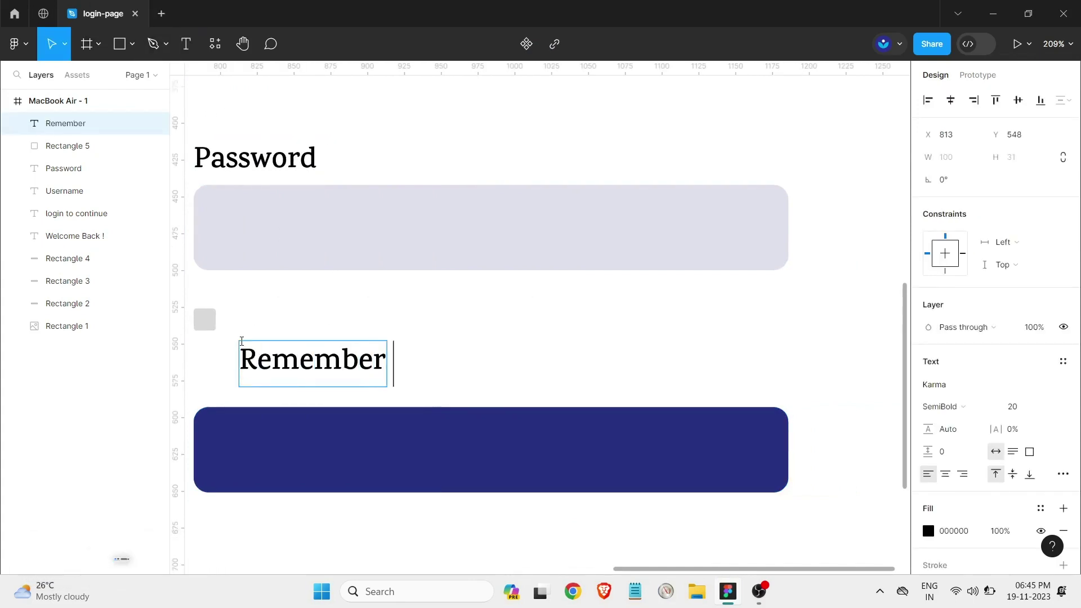
text( me)
key(Escape)
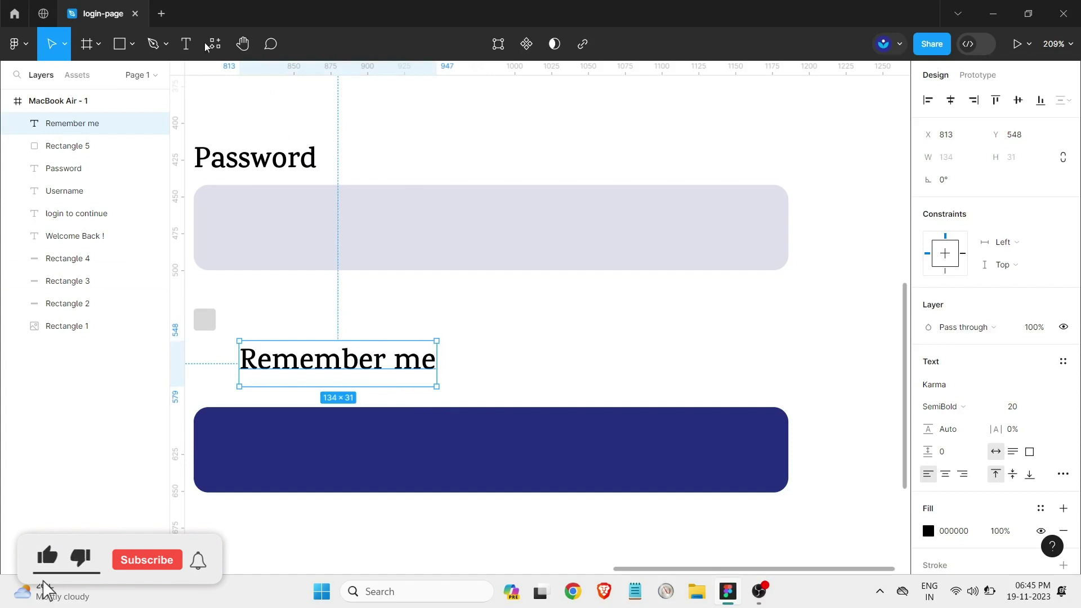
click(186, 44)
click(513, 325)
text(Forget Pass)
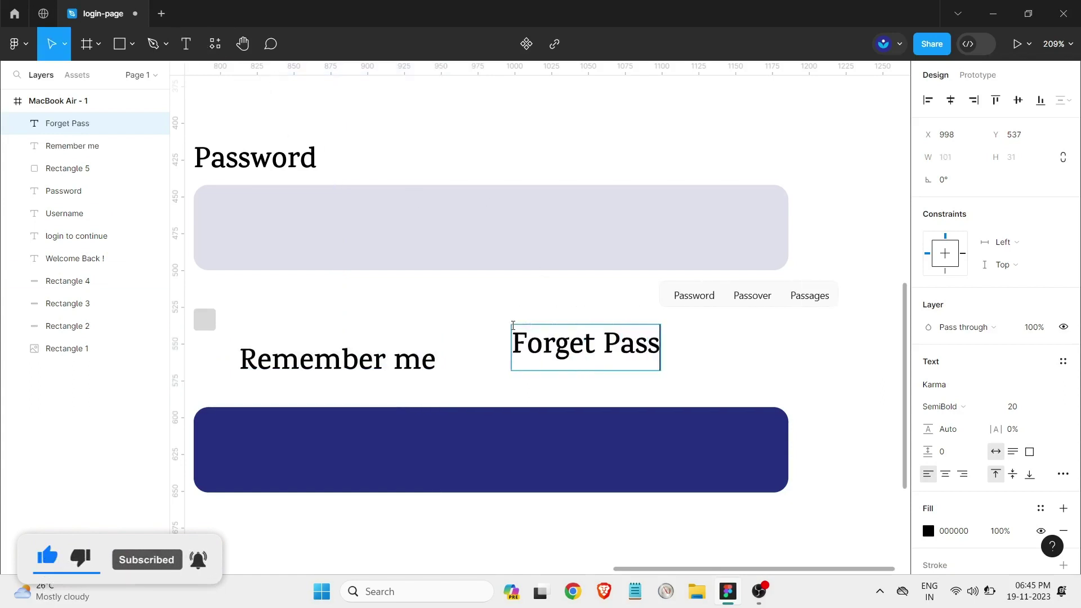
text(ord ?)
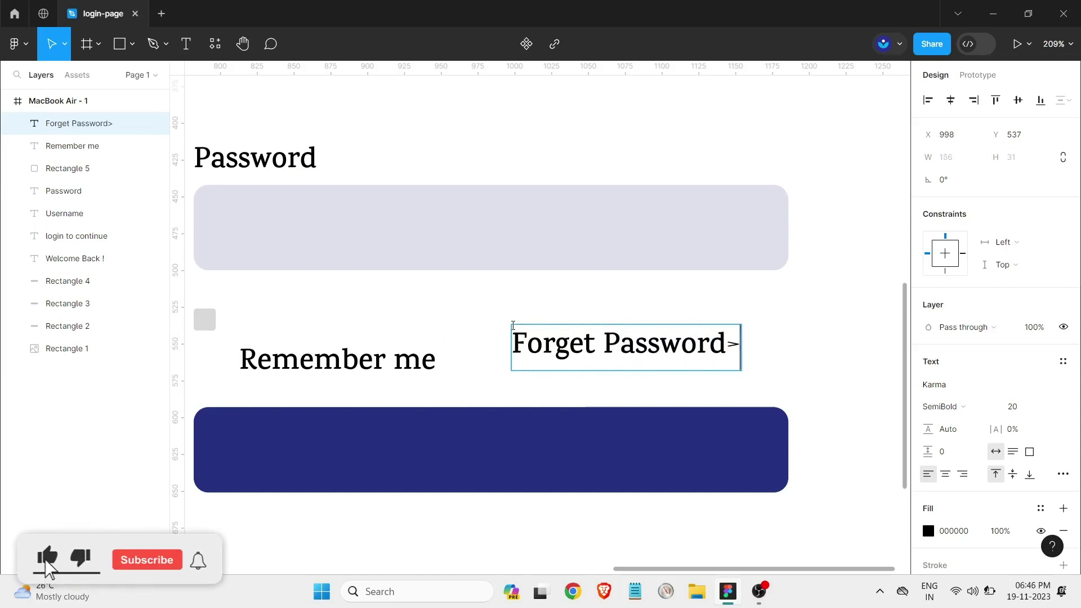
key(Escape)
- Set both the Remember me and Forget Password? labels to font size 14
ctrl+scroll(646, 393, down, 5)
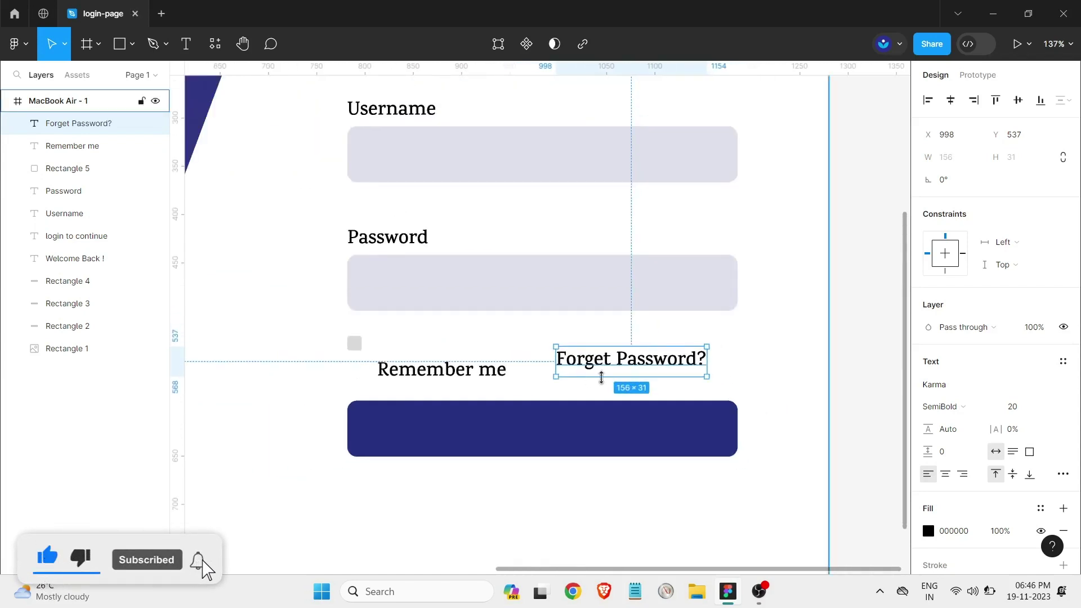
ctrl+scroll(647, 389, down, 2)
ctrl+scroll(650, 380, down, 3)
drag(634, 372, 455, 359)
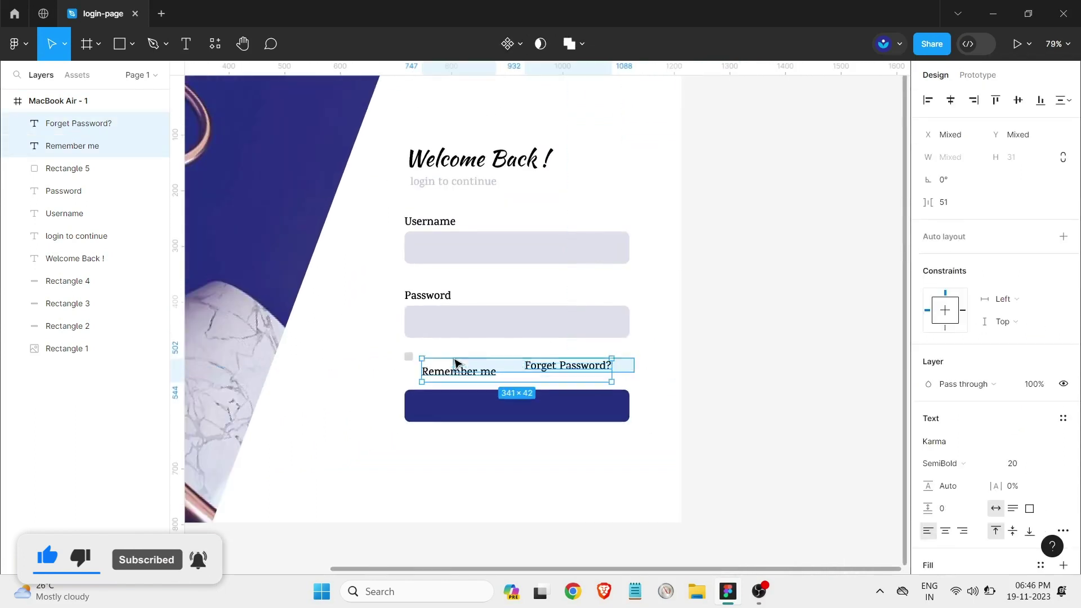
click(1047, 463)
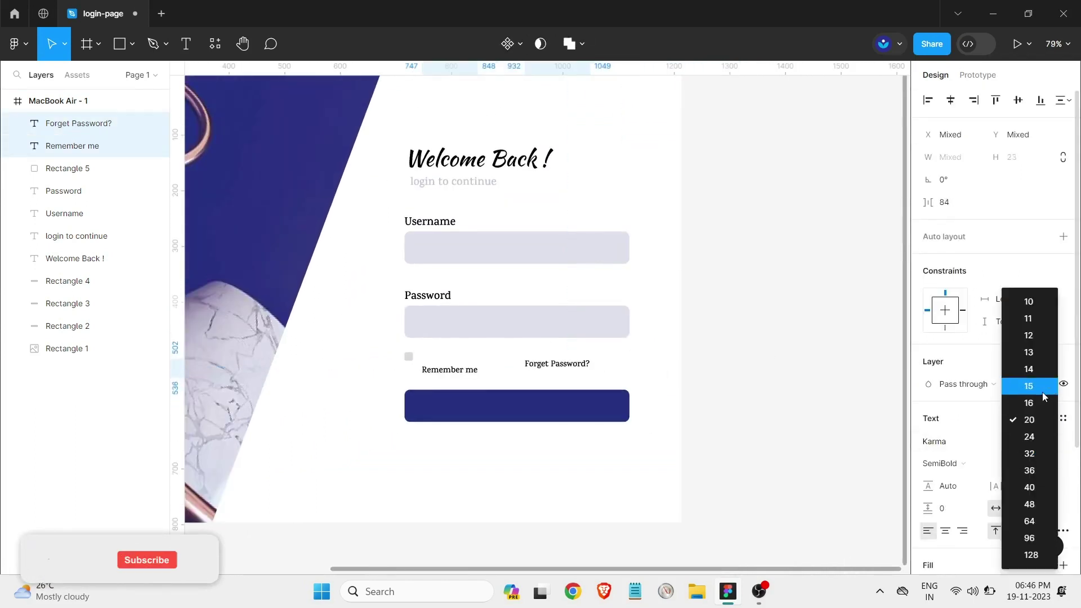
click(1039, 369)
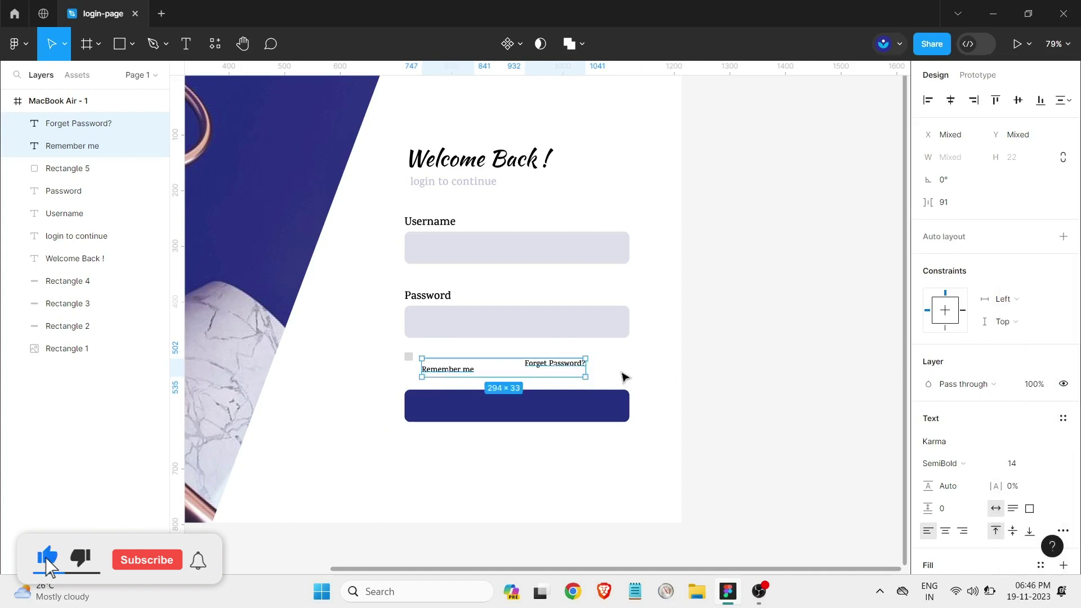
- Place Remember me beside the checkbox, align Forget Password? right, and lift the row
click(626, 375)
scroll(480, 381, up, 3)
scroll(406, 362, up, 3)
drag(405, 362, 386, 337)
click(508, 341)
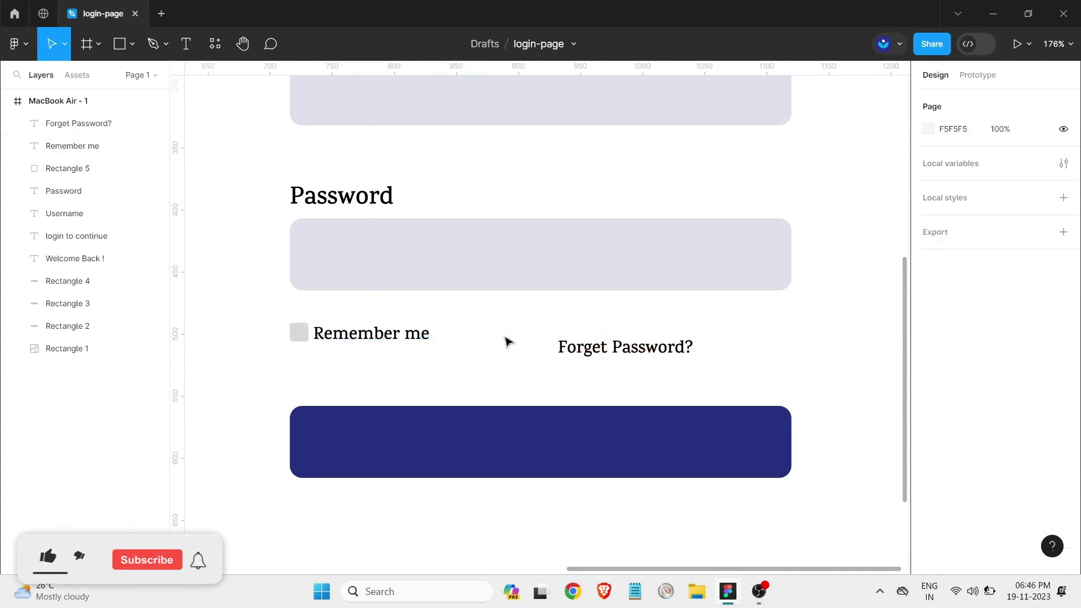
drag(653, 353, 737, 338)
drag(811, 372, 299, 329)
drag(466, 345, 518, 333)
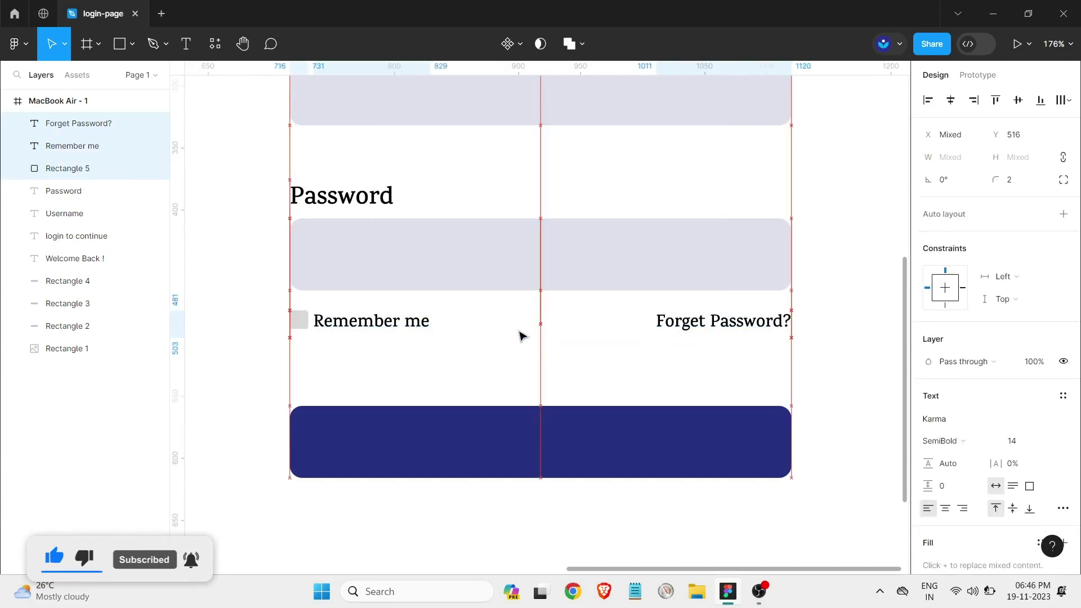
click(792, 381)
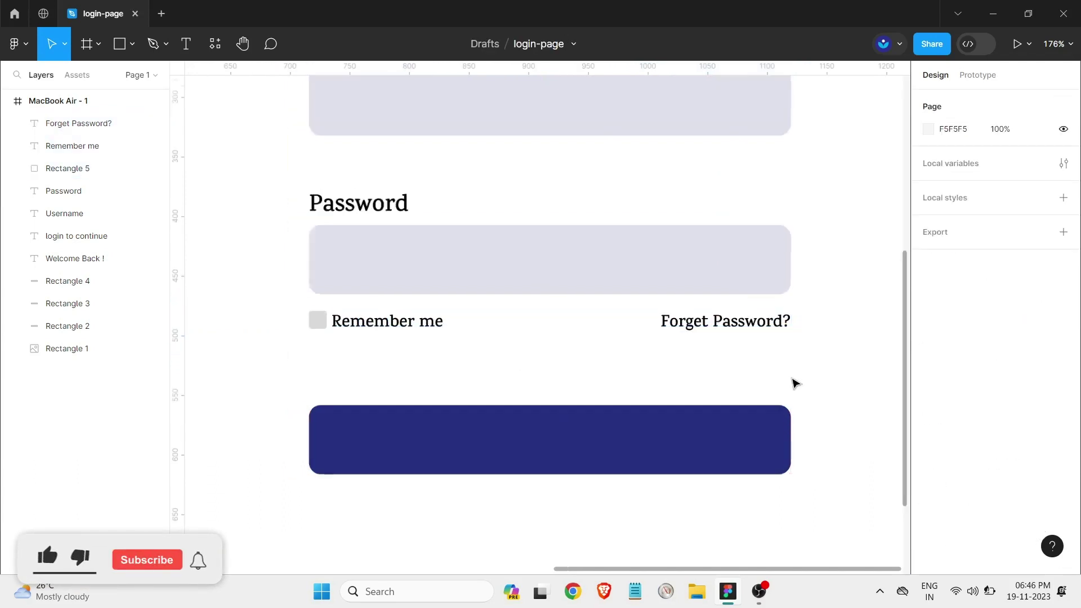
scroll(791, 381, down, 5)
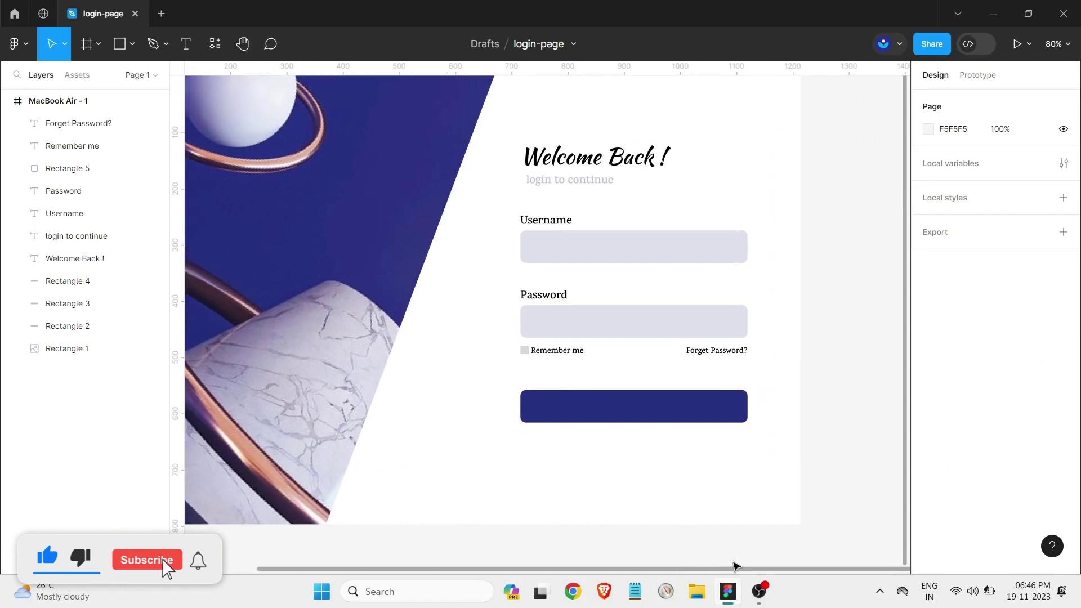
drag(687, 573, 796, 535)
- Add a bold 'Login now' text label on the blue button, initially at size 32
click(196, 52)
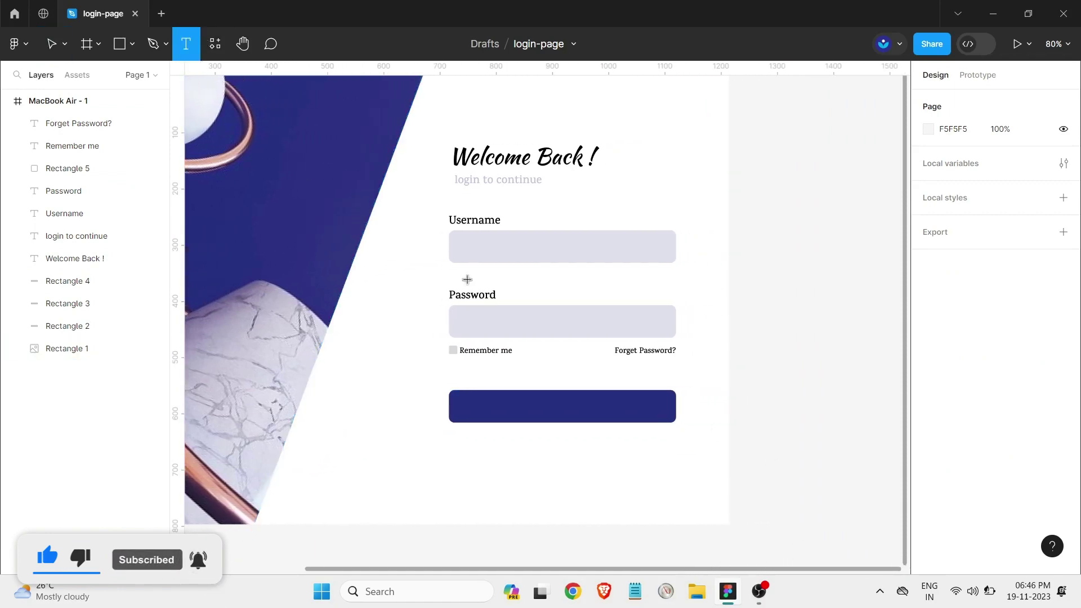
click(532, 402)
text(Logi)
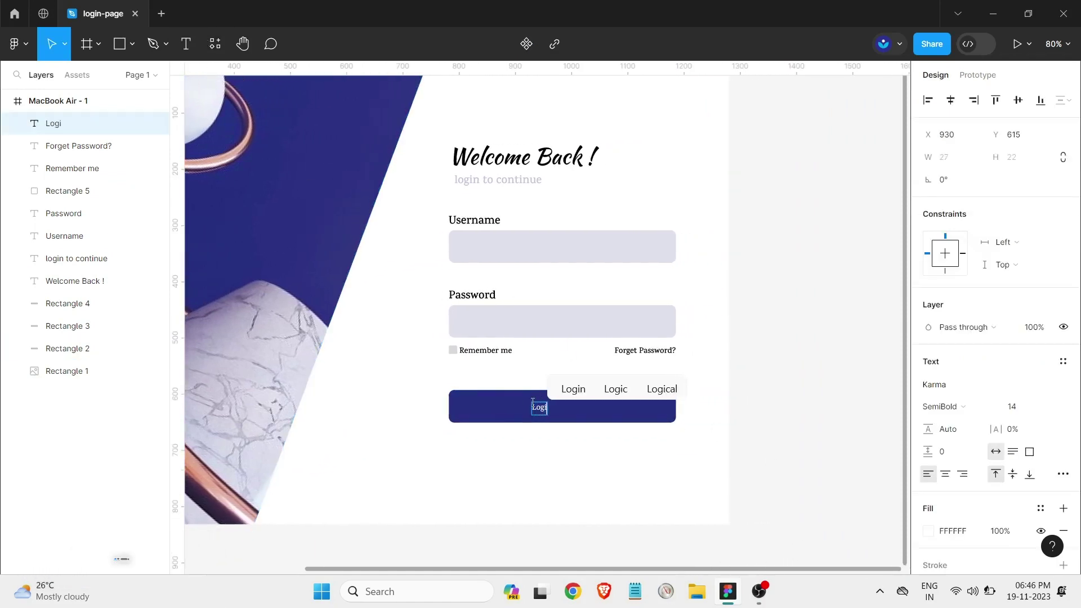
text(n N)
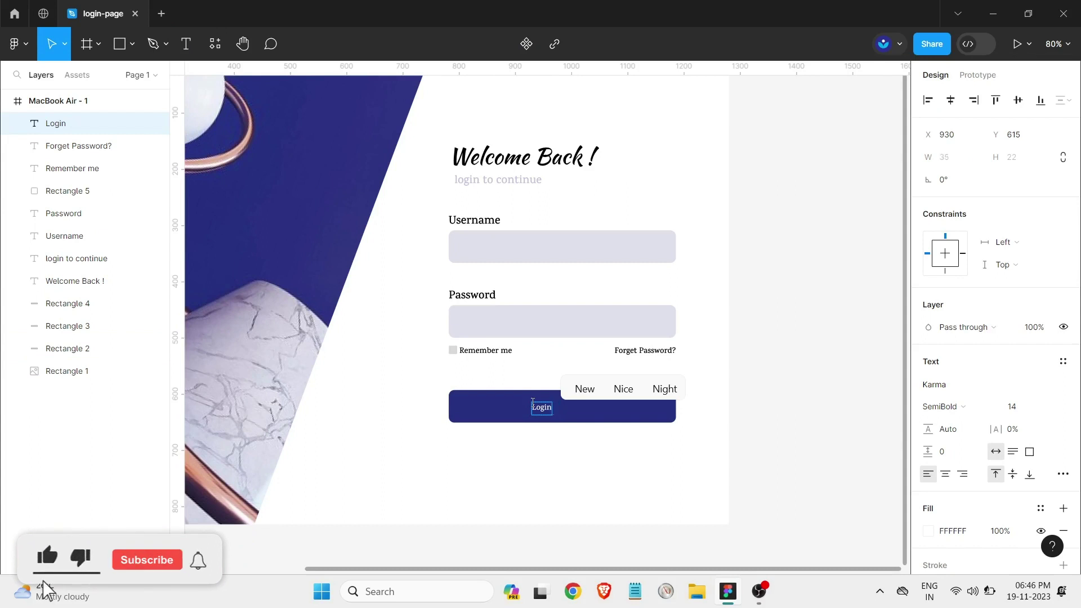
key(Escape)
click(945, 407)
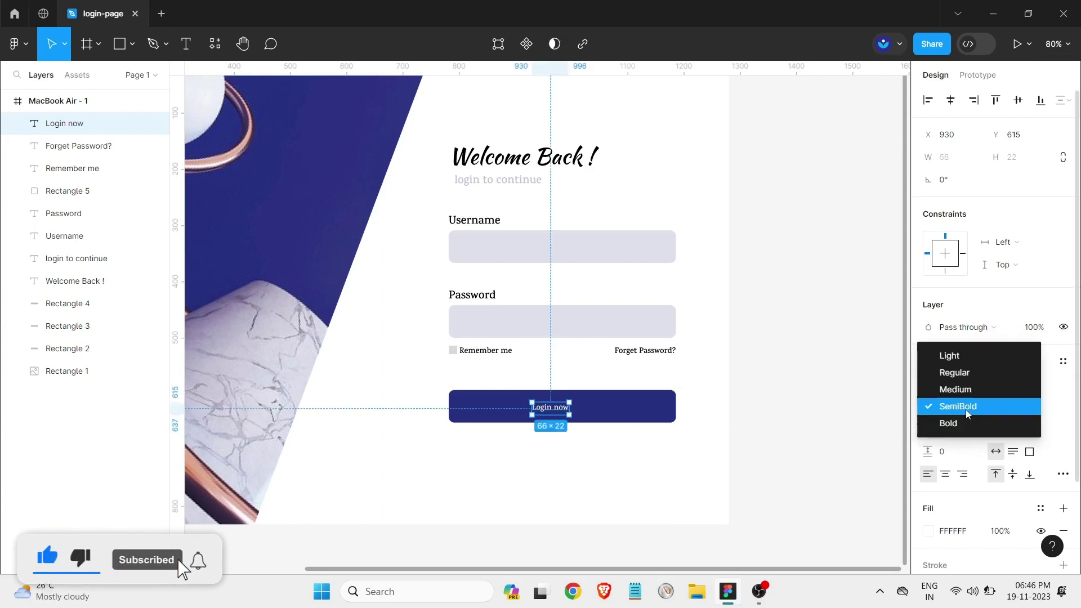
click(956, 425)
click(1016, 411)
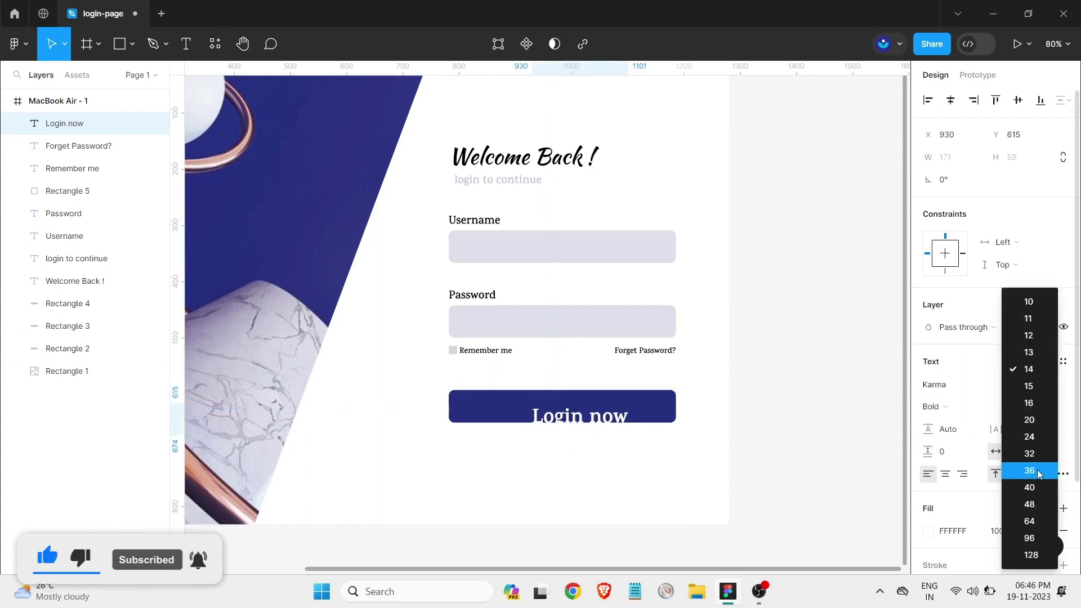
click(1037, 454)
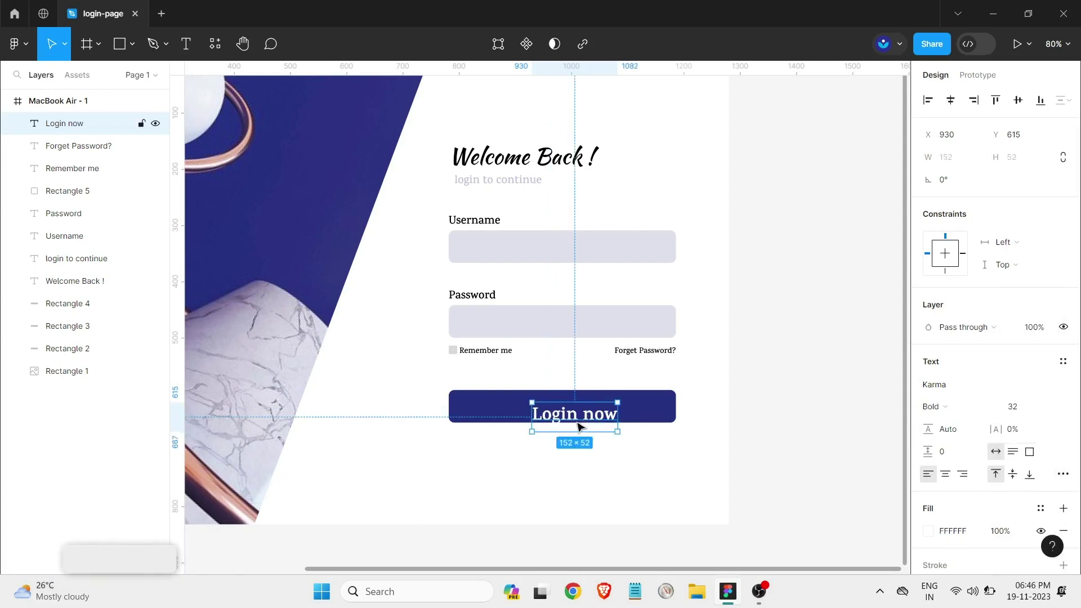
- Centre the 'Login now' label vertically and horizontally on the button
drag(578, 422, 566, 413)
click(707, 458)
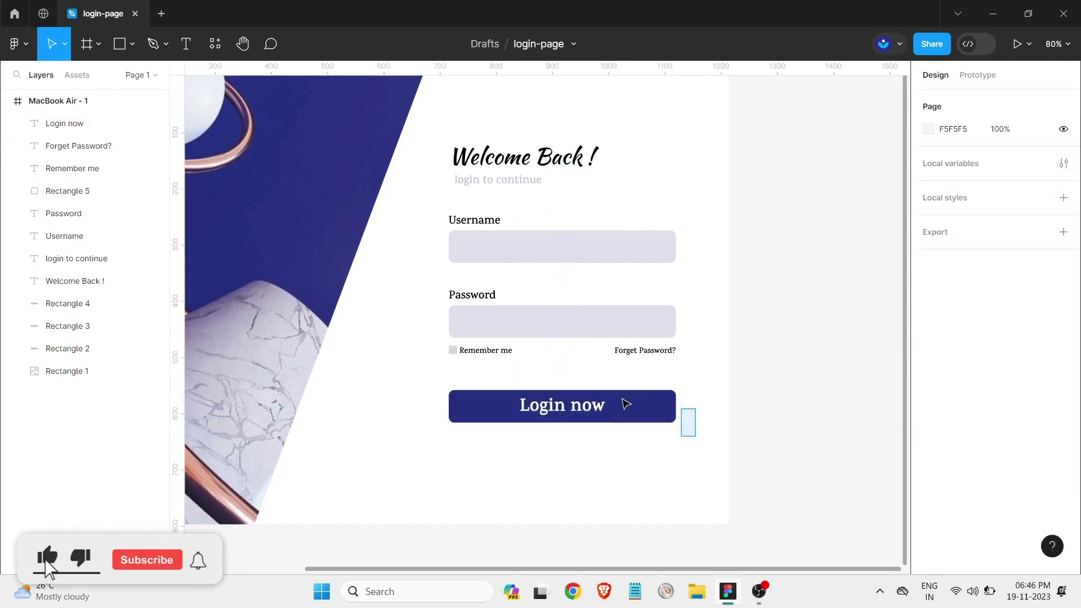
drag(692, 434, 647, 405)
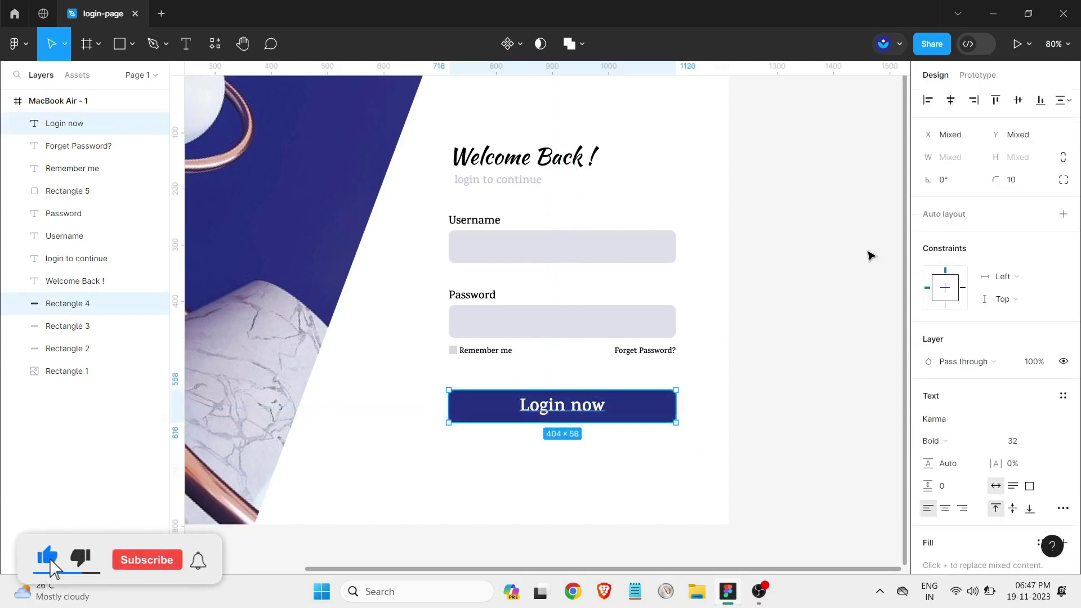
click(1017, 99)
scroll(569, 437, up, 2)
scroll(569, 369, up, 5)
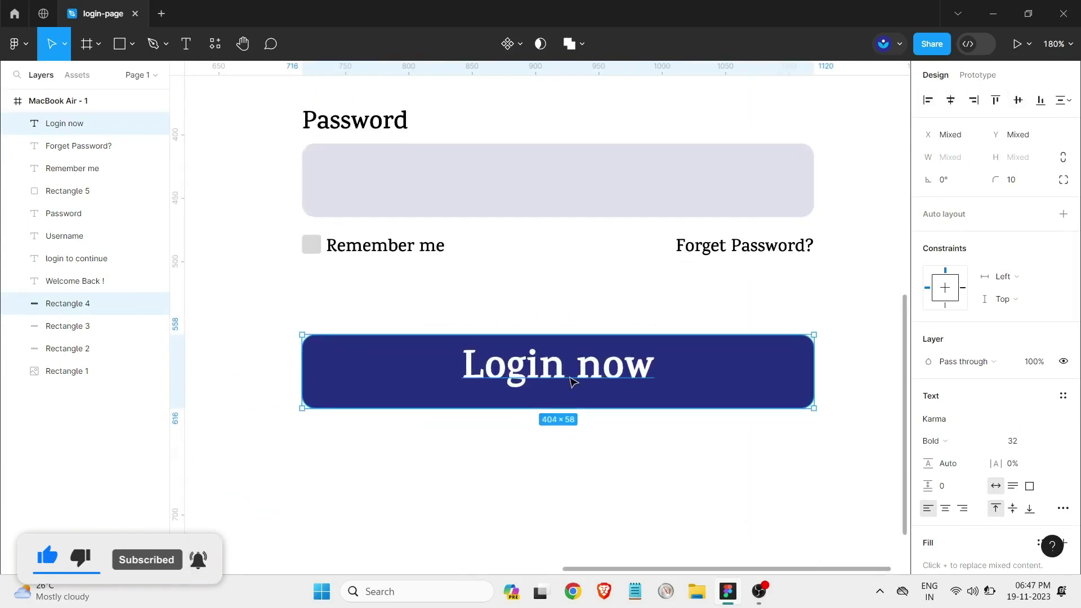
click(568, 371)
drag(567, 375, 572, 375)
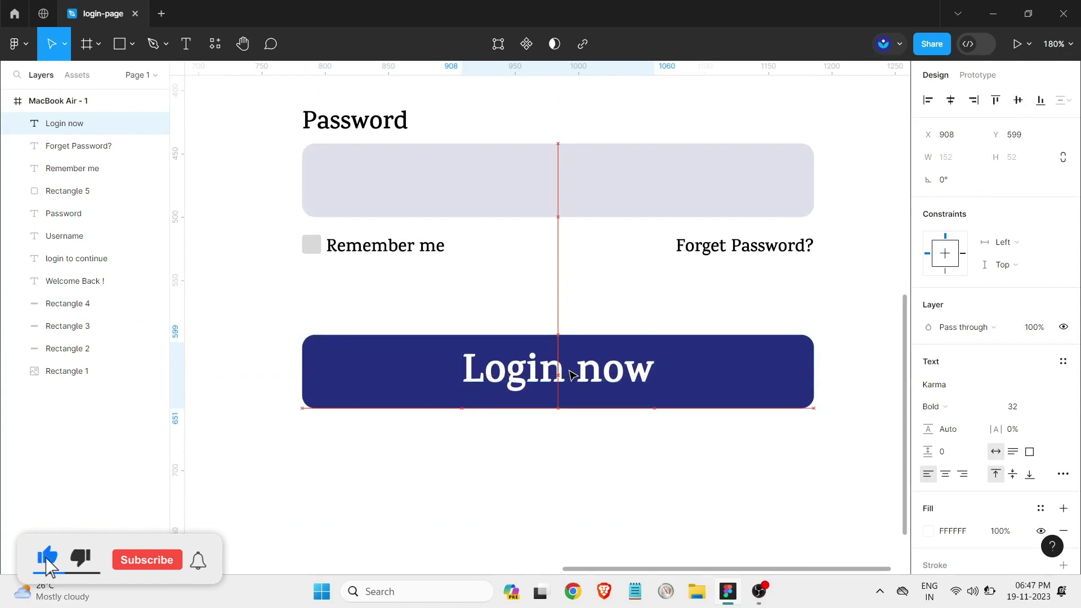
click(574, 456)
- Reduce 'Login now' to size 24 and recentre it on the button
scroll(586, 459, down, 5)
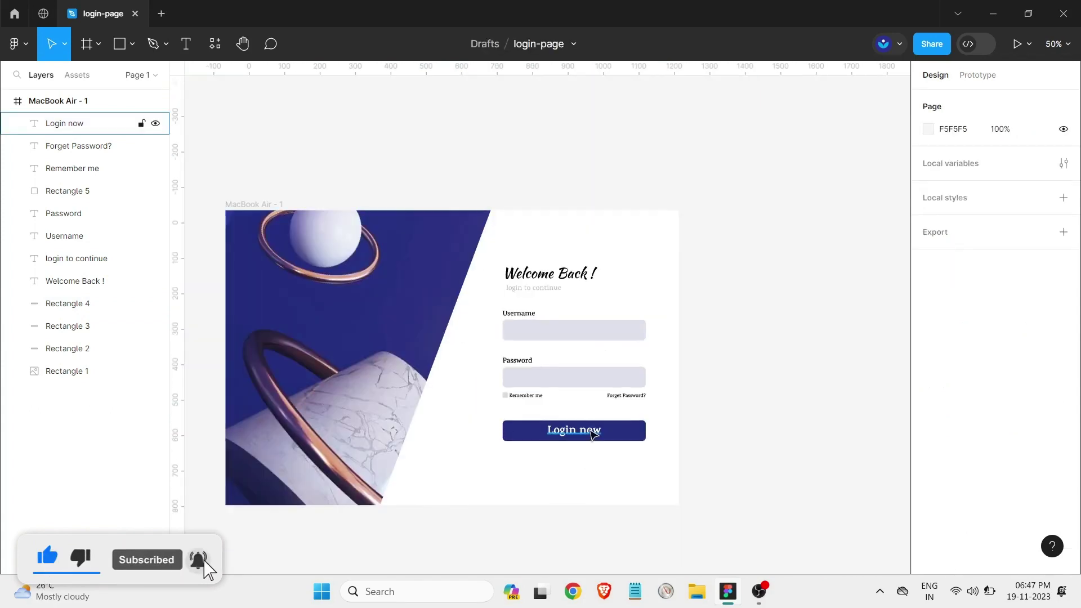
click(591, 433)
click(1039, 406)
click(1040, 386)
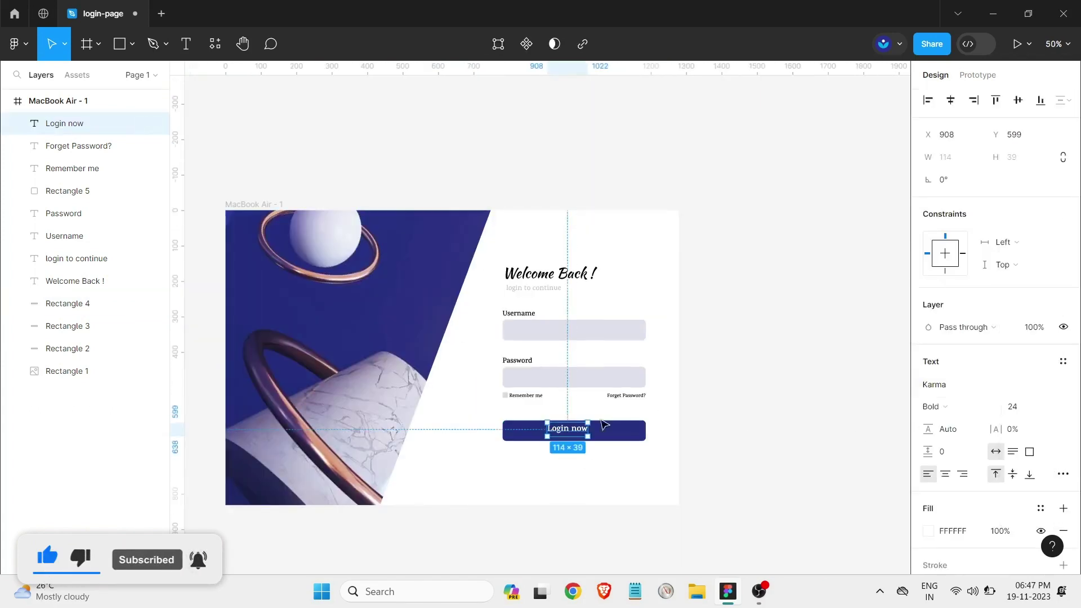
scroll(603, 425, up, 5)
scroll(603, 424, up, 5)
drag(575, 423, 584, 426)
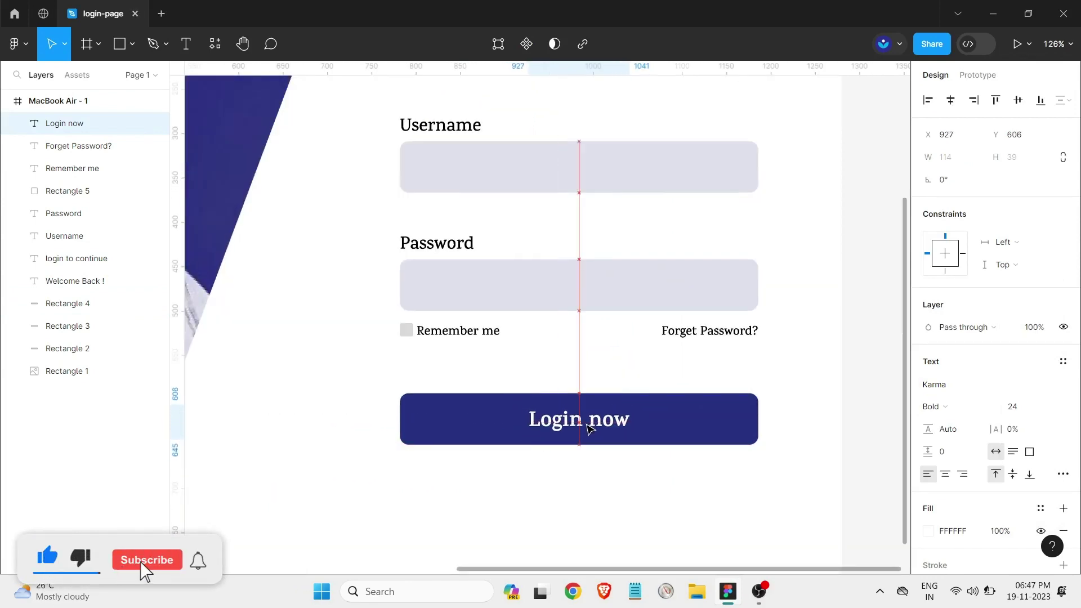
click(591, 499)
scroll(588, 502, down, 2)
scroll(668, 448, down, 1)
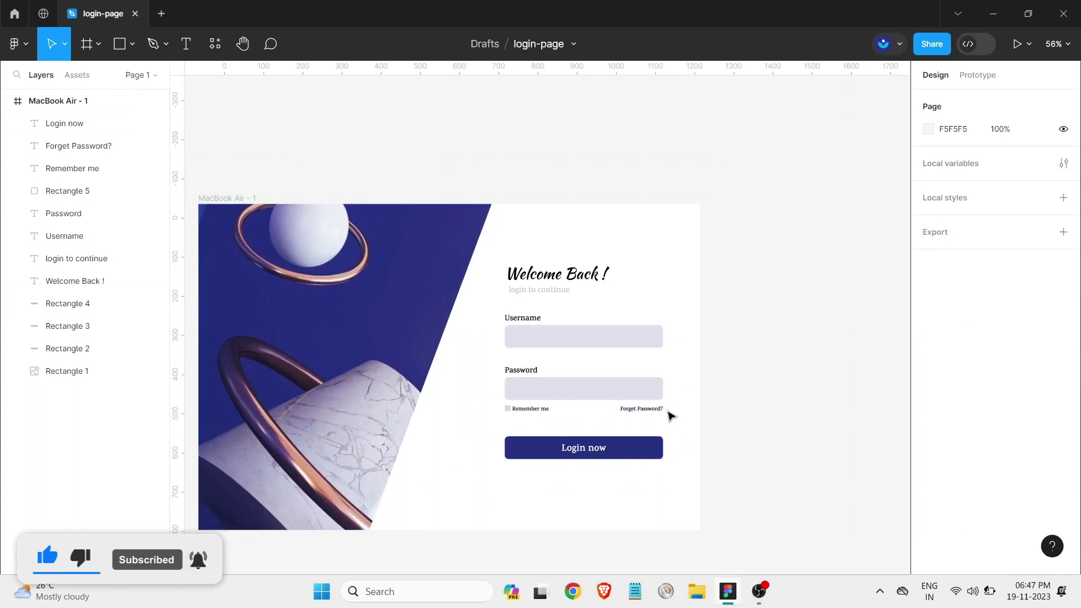
scroll(664, 412, down, 1)
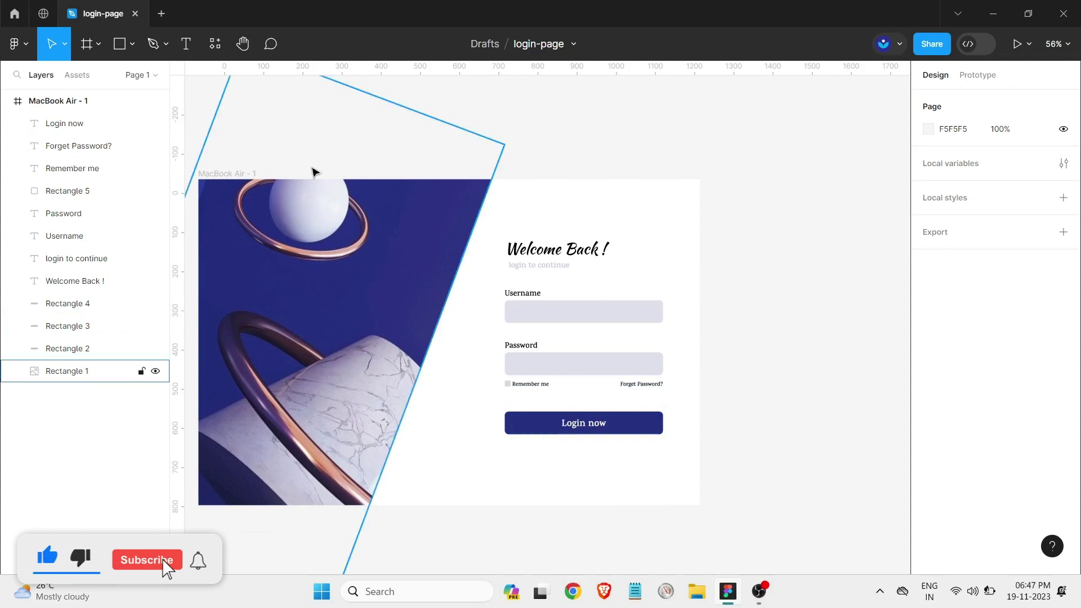
- Launch the Iconify plugin from the plugins library
click(214, 49)
click(285, 78)
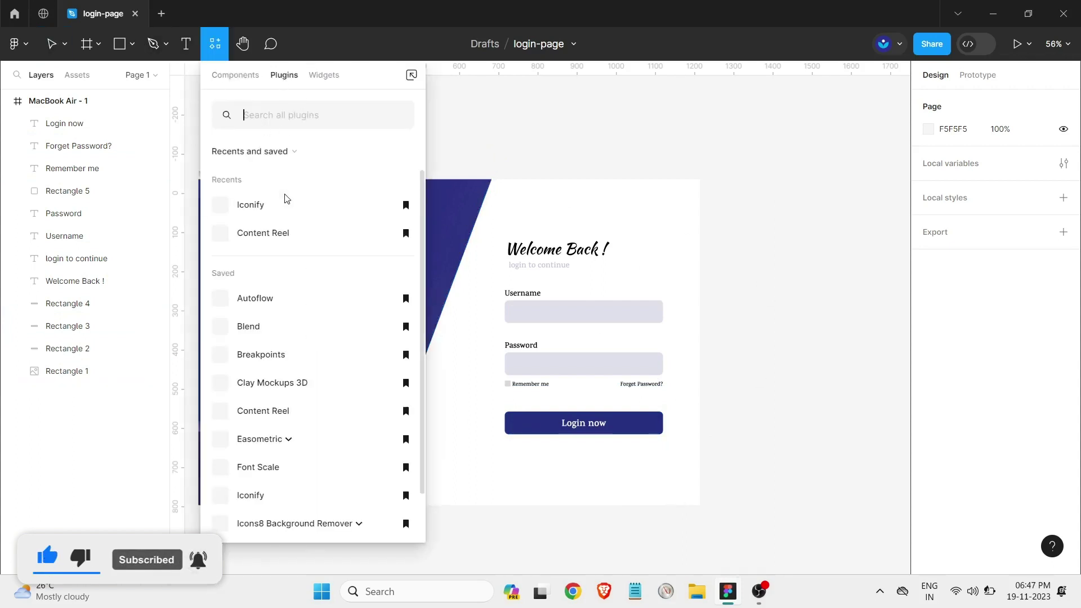
click(285, 201)
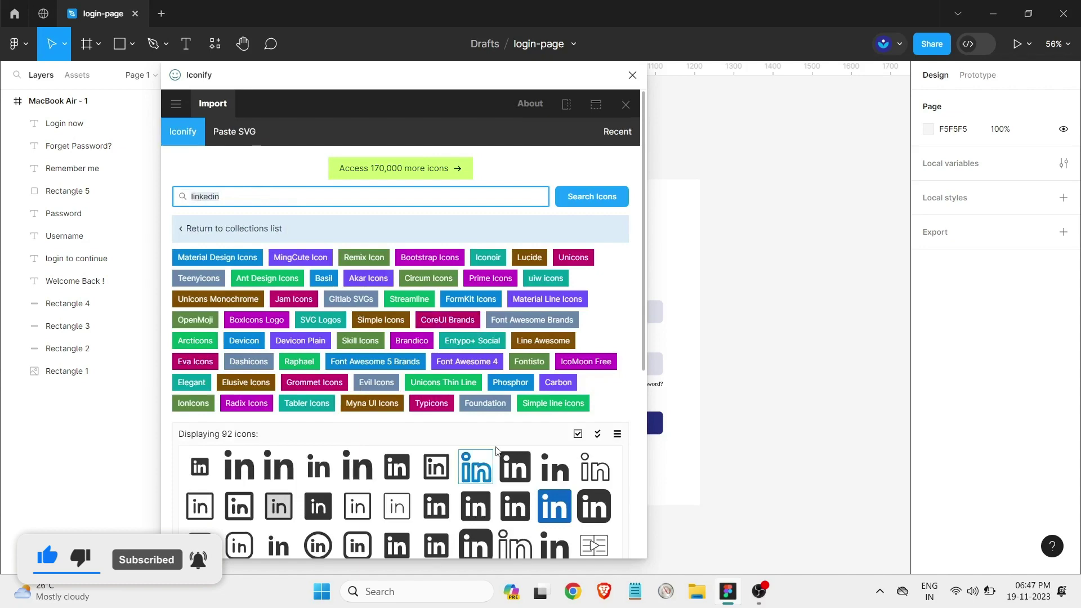
scroll(496, 450, down, 3)
drag(278, 444, 766, 370)
scroll(373, 326, up, 3)
- Search Iconify for 'google' and place the filled Google circle icon on the canvas
click(227, 198)
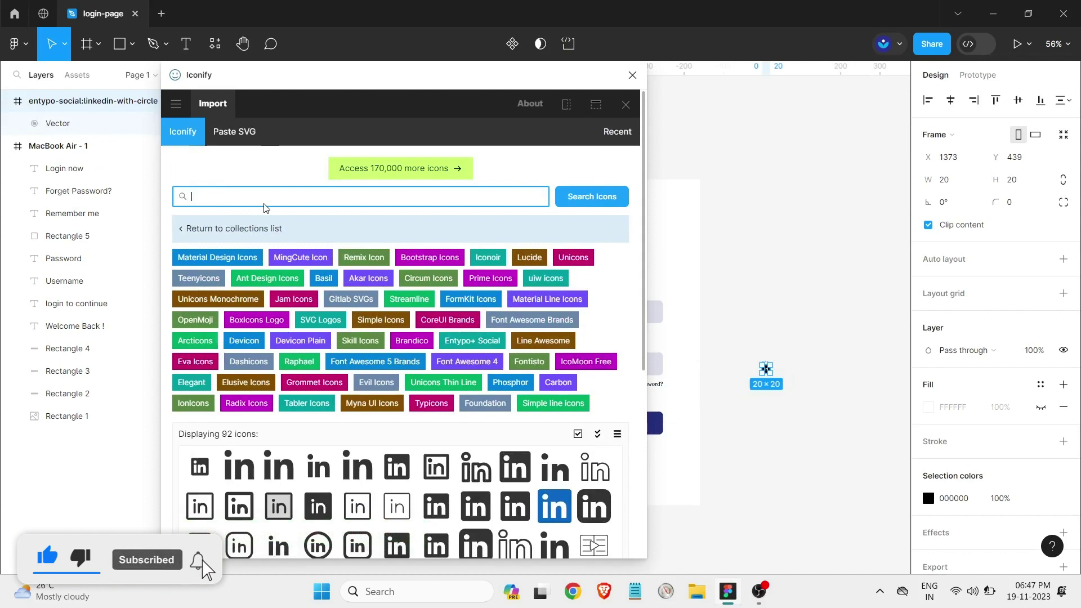
text(google)
key(Return)
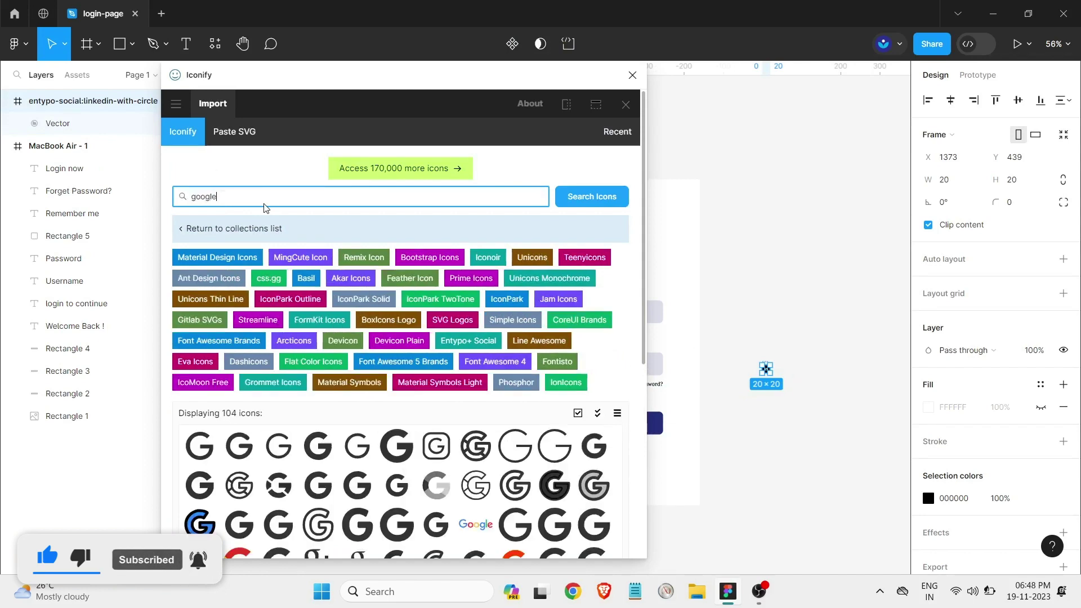
scroll(398, 495, down, 3)
click(397, 509)
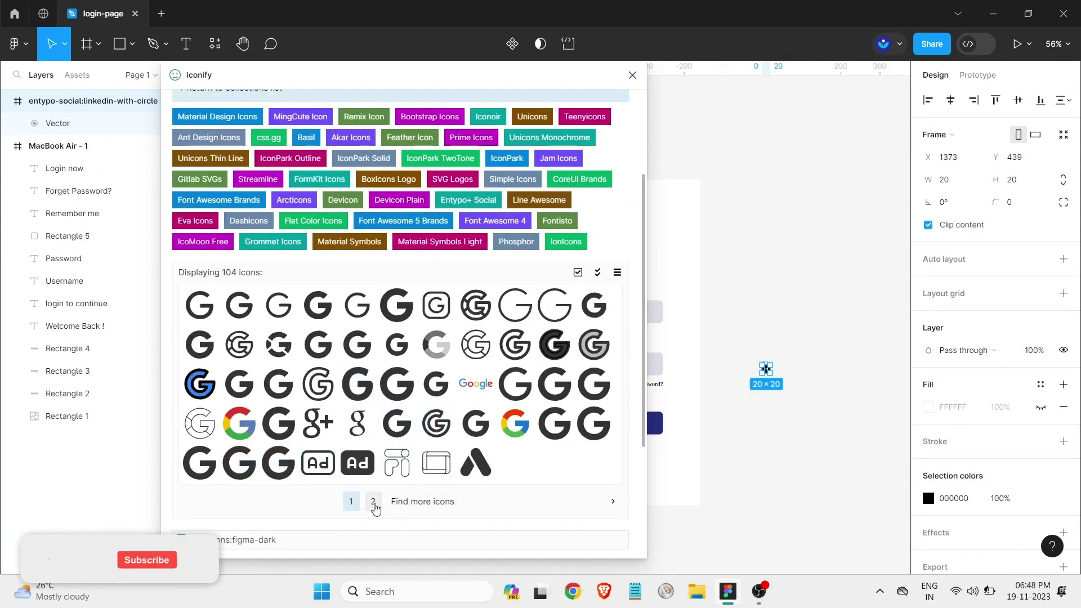
scroll(456, 431, down, 2)
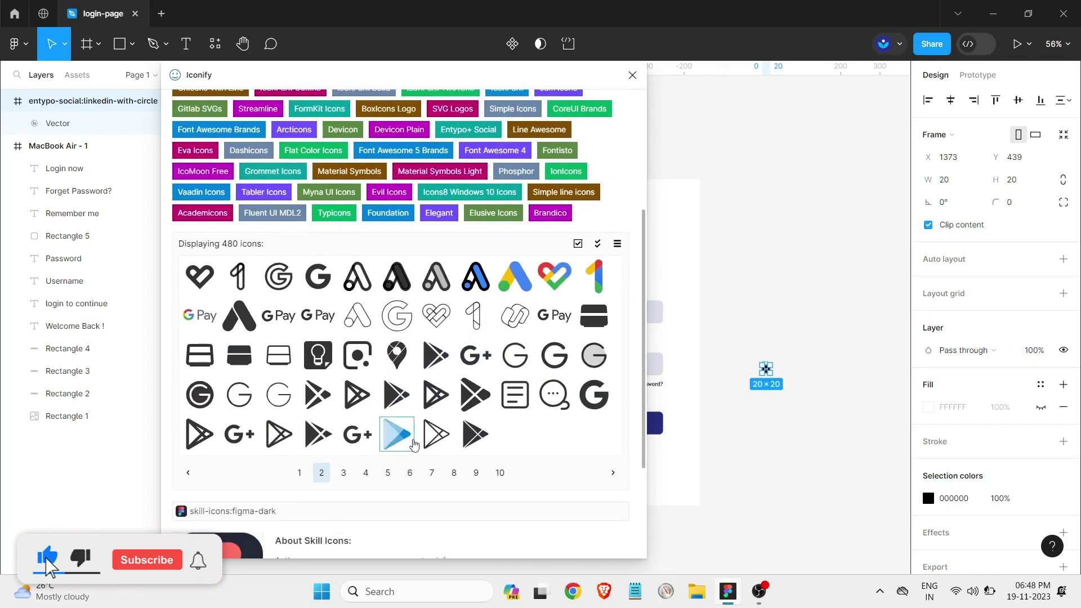
click(340, 473)
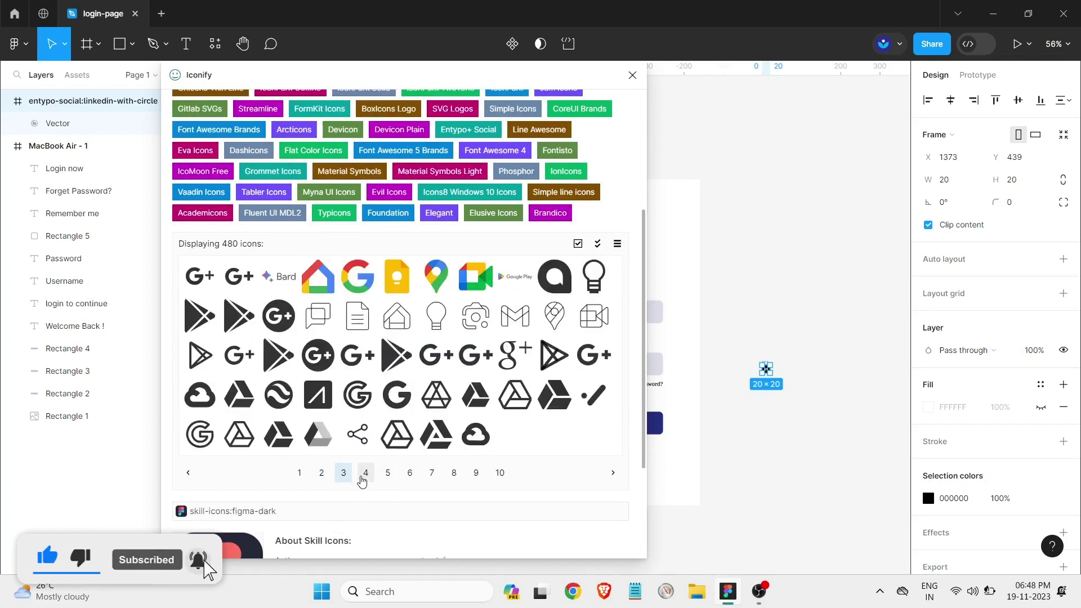
click(365, 473)
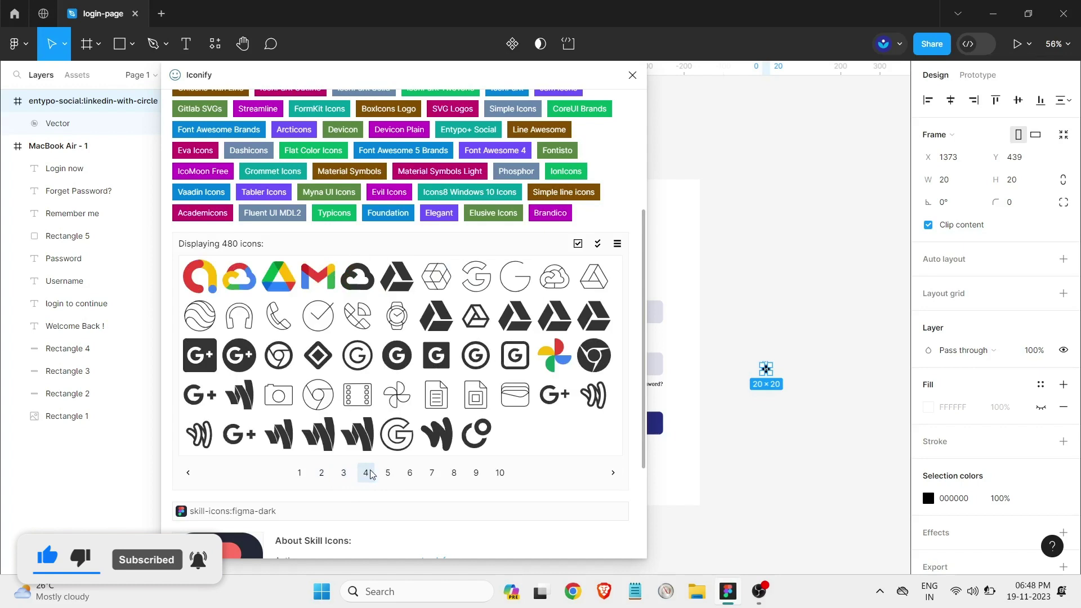
drag(397, 355, 780, 290)
scroll(640, 305, up, 6)
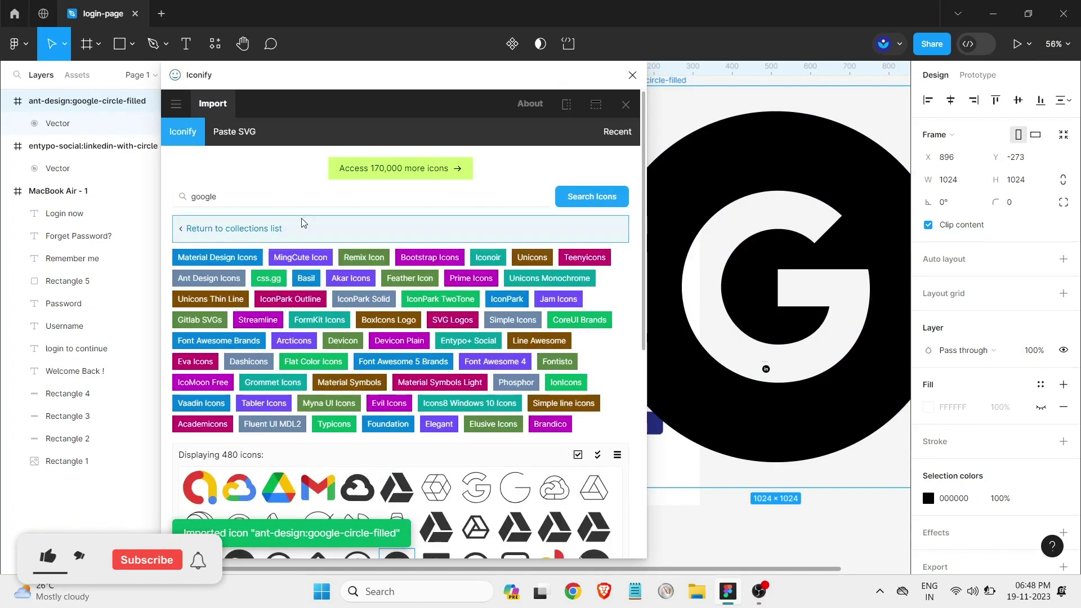
- Search 'facebook' and 'menu', place one icon of each on the canvas, and close Iconify
text(face)
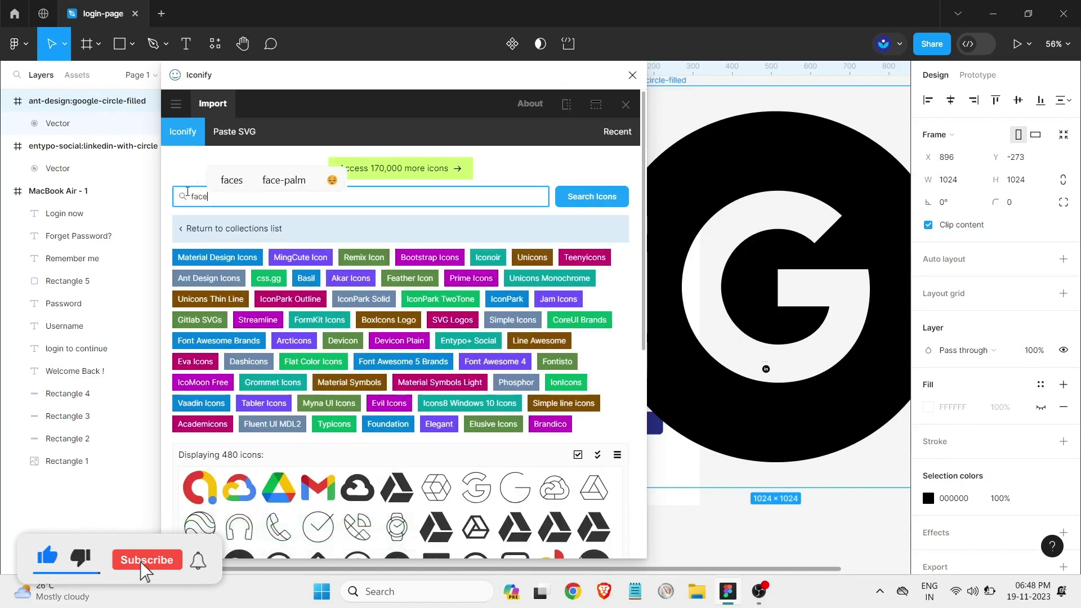
text(book)
key(Return)
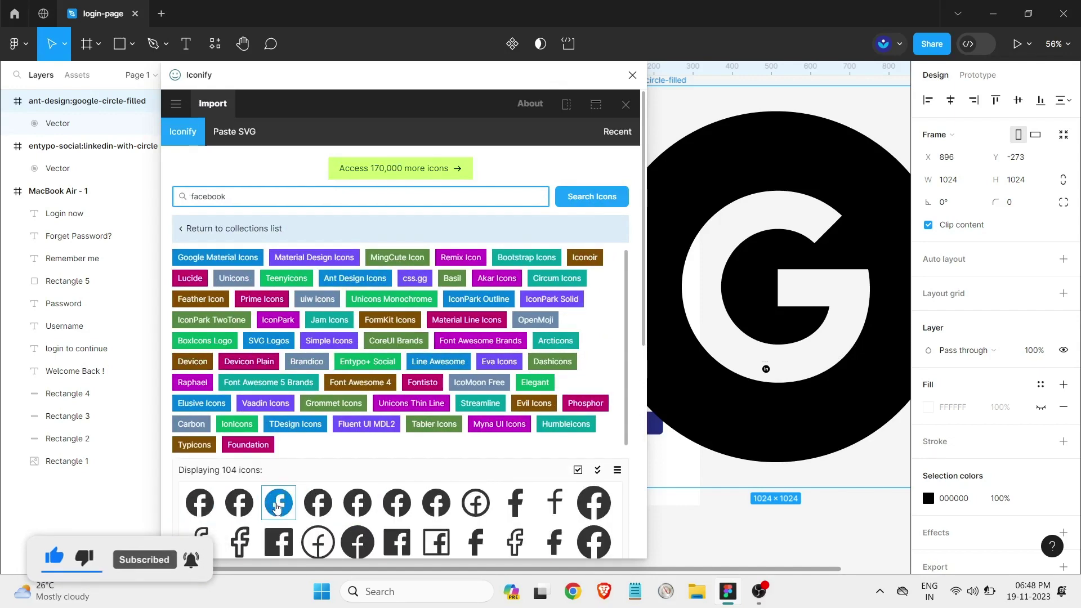
drag(315, 503, 700, 513)
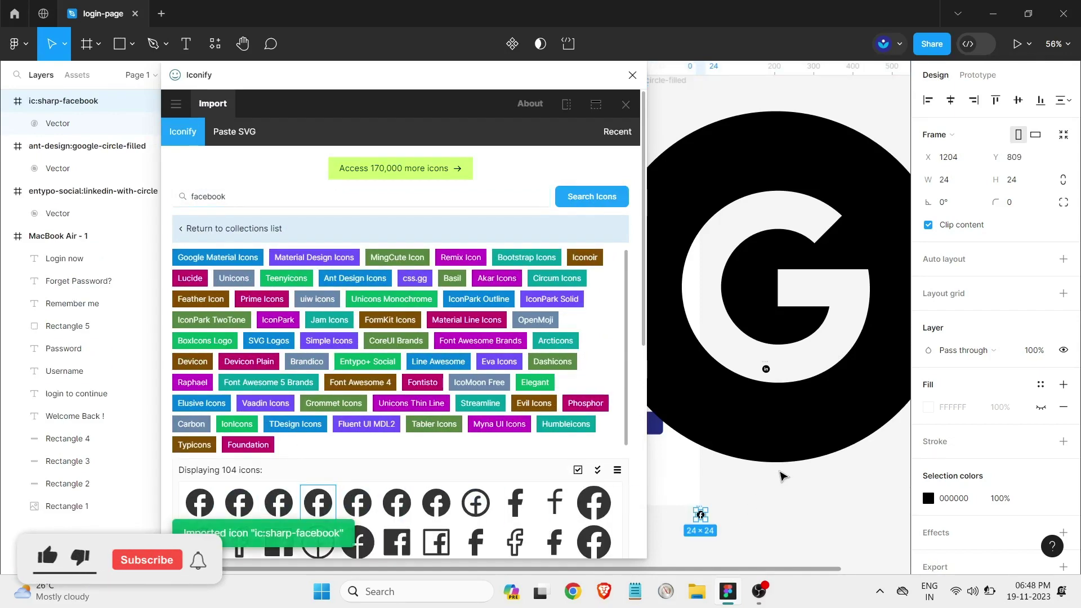
double_click(182, 195)
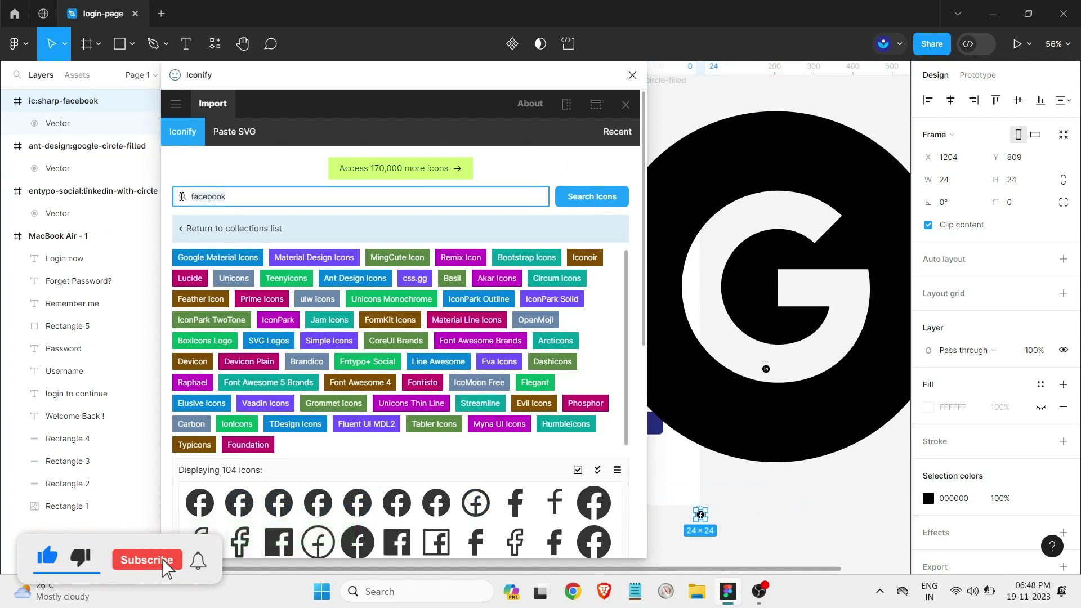
text(menu)
key(Return)
scroll(476, 409, down, 3)
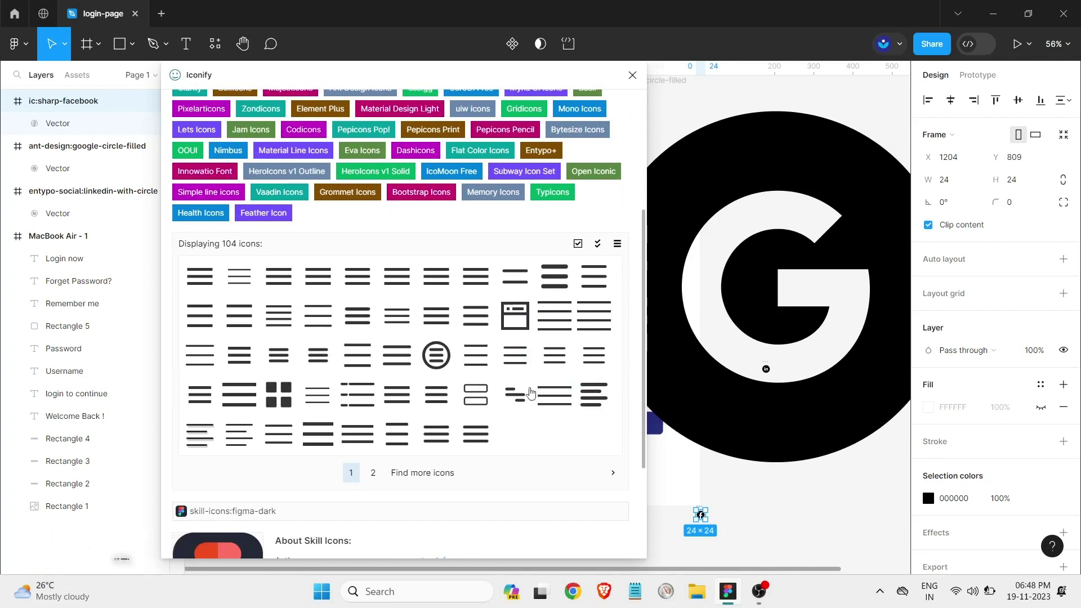
drag(515, 394, 775, 495)
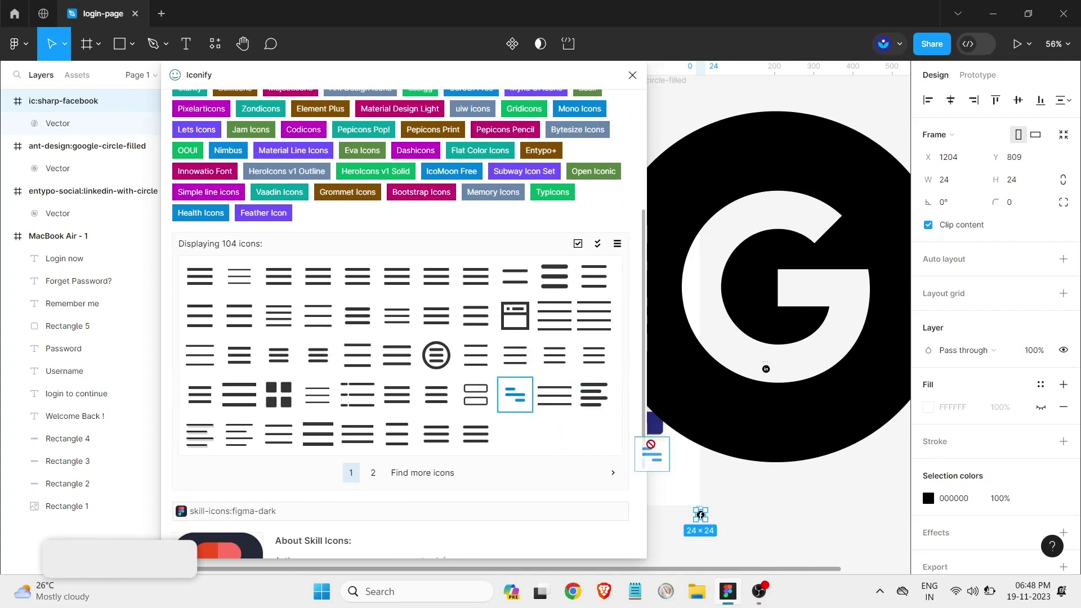
click(632, 76)
- Shrink the Google circle icon and move it beside the login card
click(854, 436)
drag(878, 461, 773, 136)
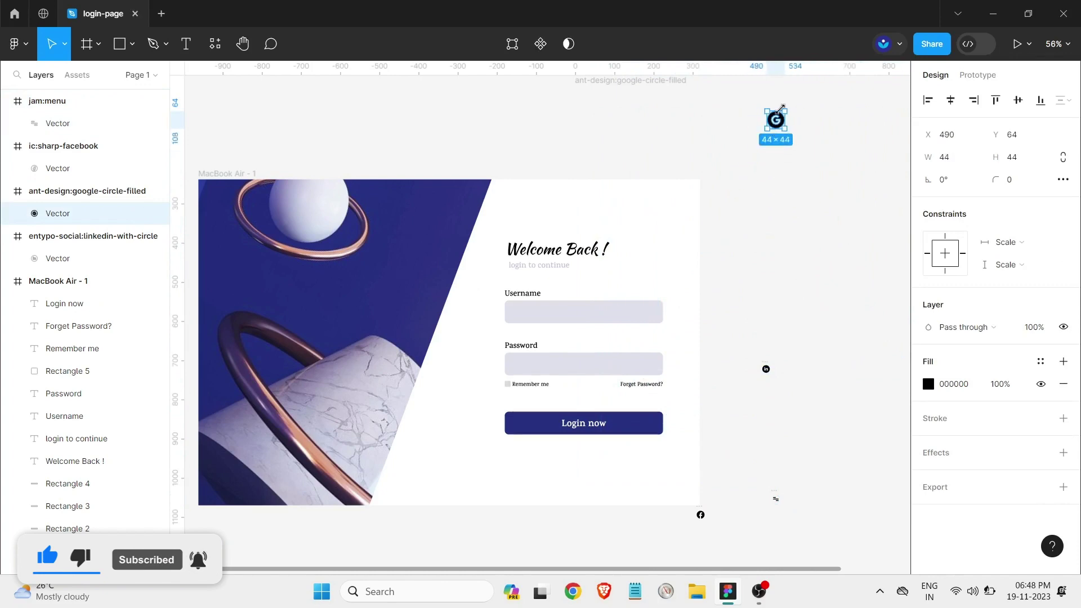
drag(778, 123, 770, 316)
scroll(783, 504, up, 1)
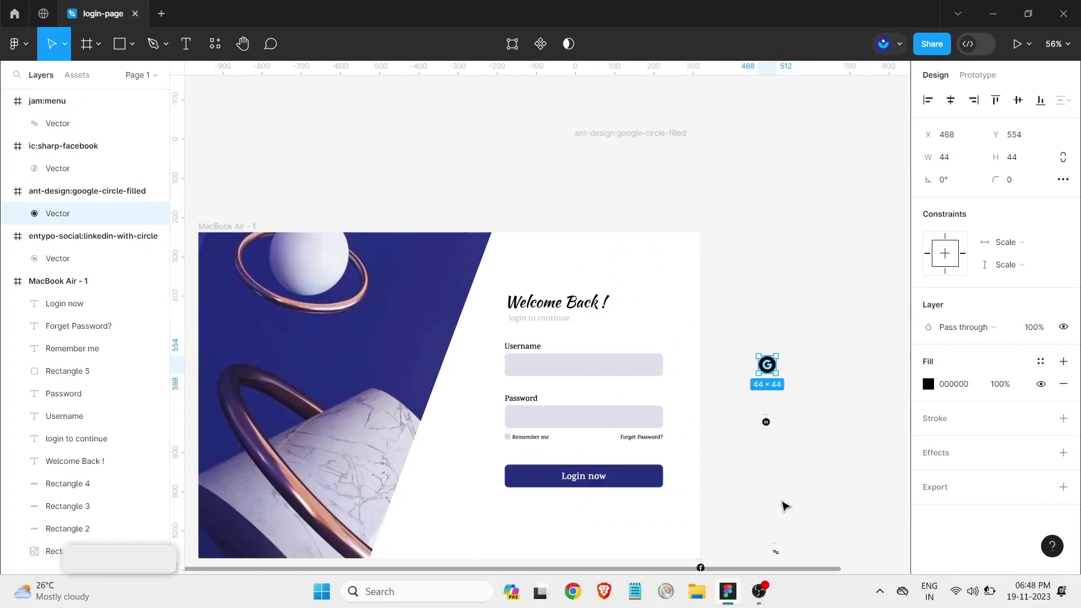
scroll(793, 500, down, 3)
scroll(777, 394, up, 3)
scroll(777, 415, up, 3)
- Move the menu icon into the login frame
mouse_move(777, 423)
mouse_down()
mouse_move(652, 293)
mouse_move(384, 227)
mouse_up()
scroll(361, 225, up, 8)
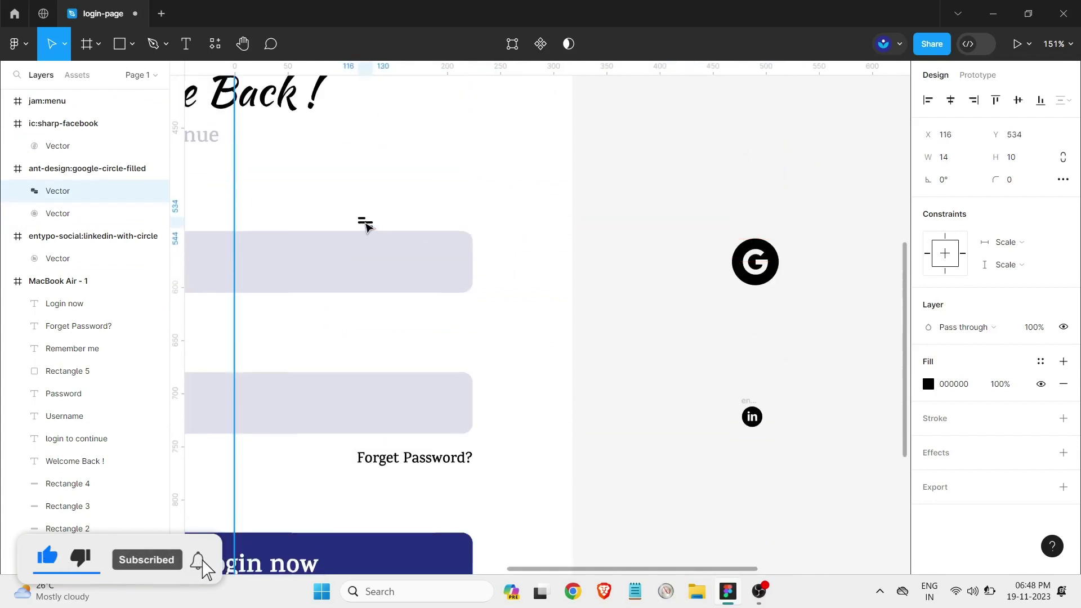
scroll(436, 164, down, 5)
drag(436, 164, 439, 185)
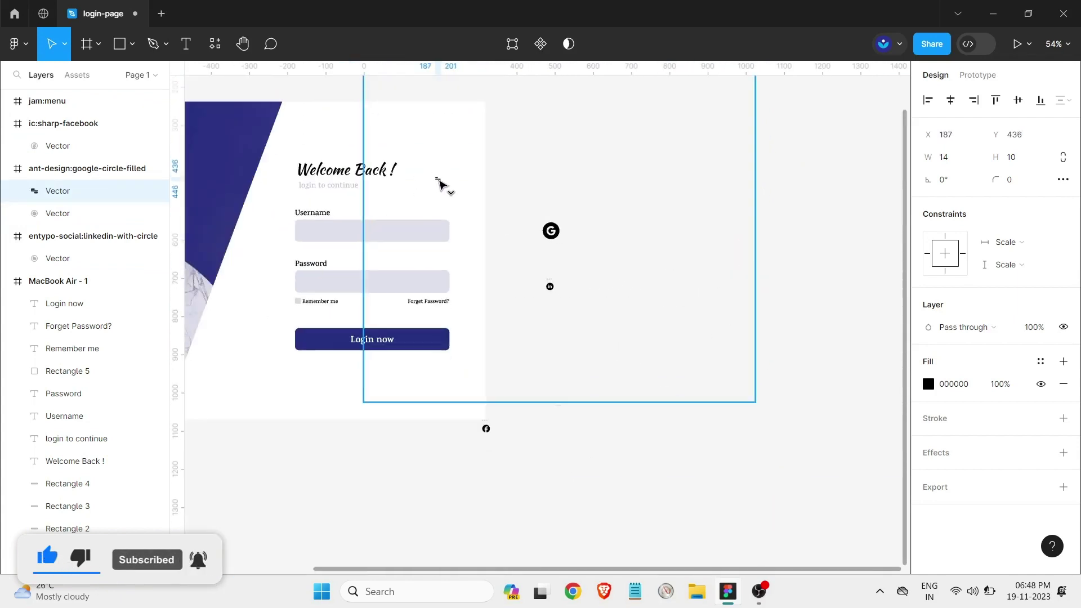
drag(302, 373, 302, 372)
- Pull the Google icon out of its wrapper frame and delete the empty frame
click(550, 231)
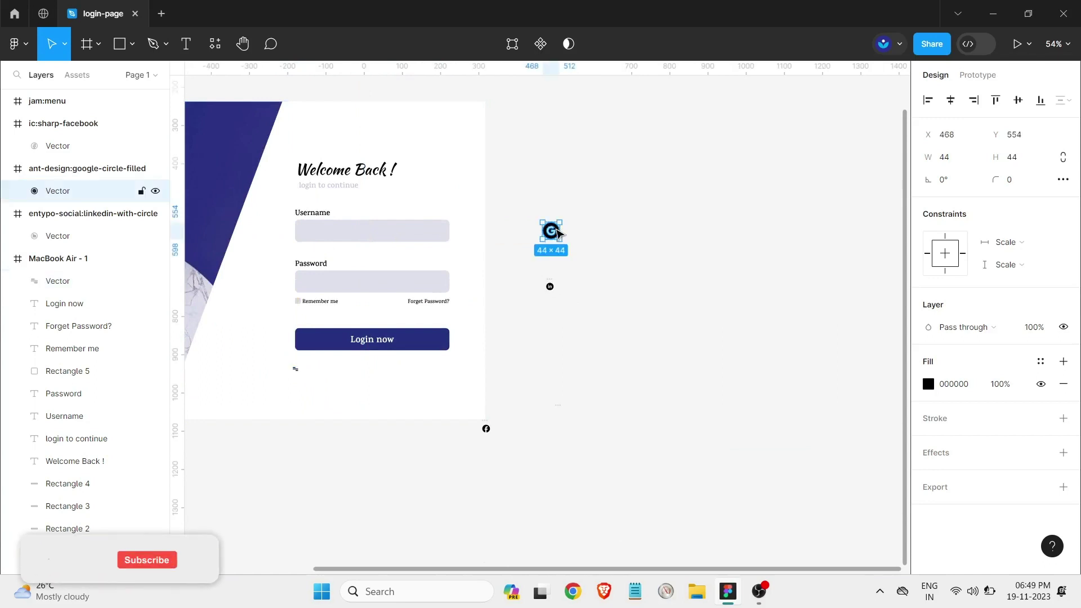
click(36, 164)
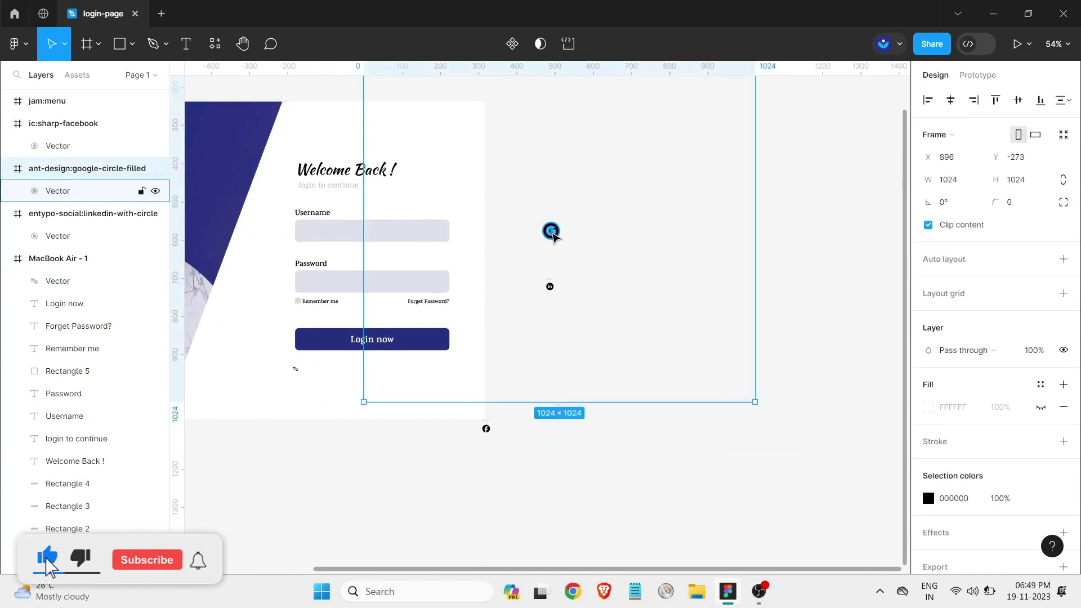
drag(551, 230, 574, 494)
click(624, 308)
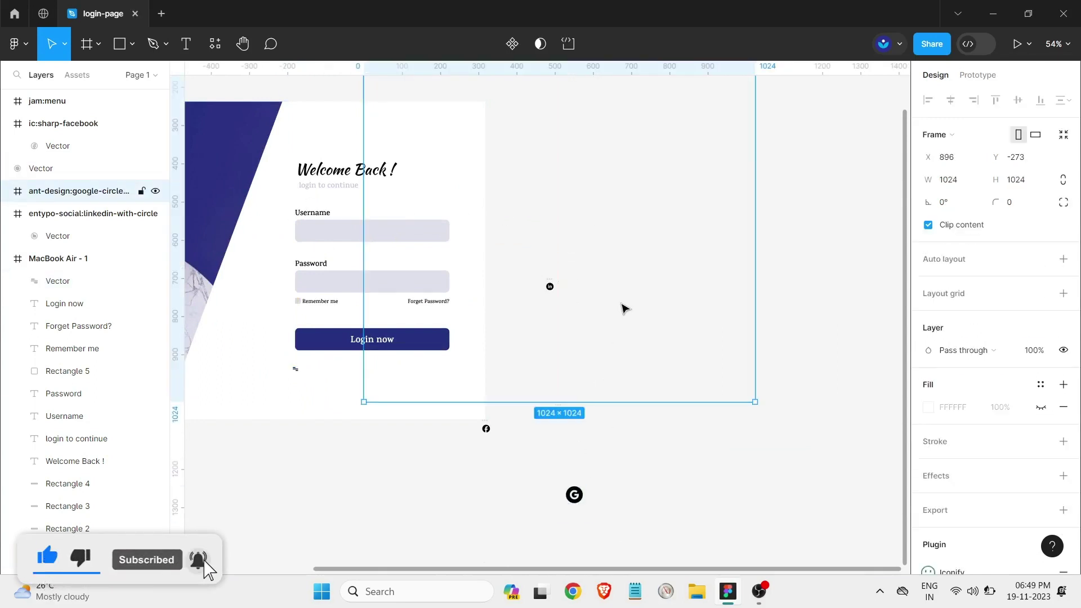
key(Delete)
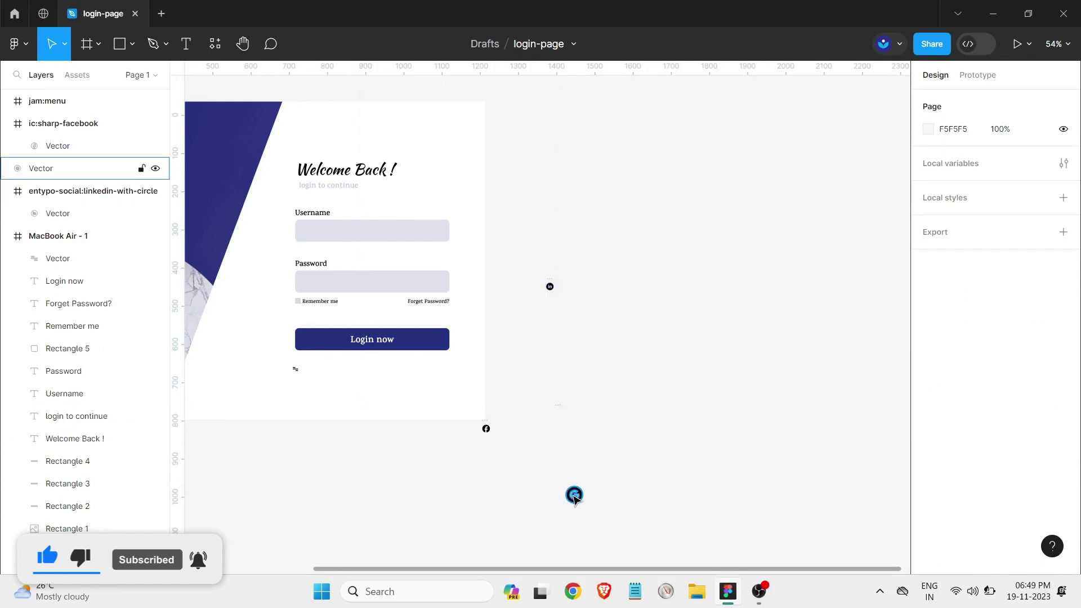
click(574, 496)
- Place the menu icon at the login card's top-right corner (X 1148, Y 85)
scroll(299, 372, up, 5)
click(306, 363)
mouse_move(306, 363)
mouse_down()
mouse_move(444, 317)
mouse_move(646, 202)
mouse_move(656, 217)
mouse_up()
scroll(580, 203, up, 6)
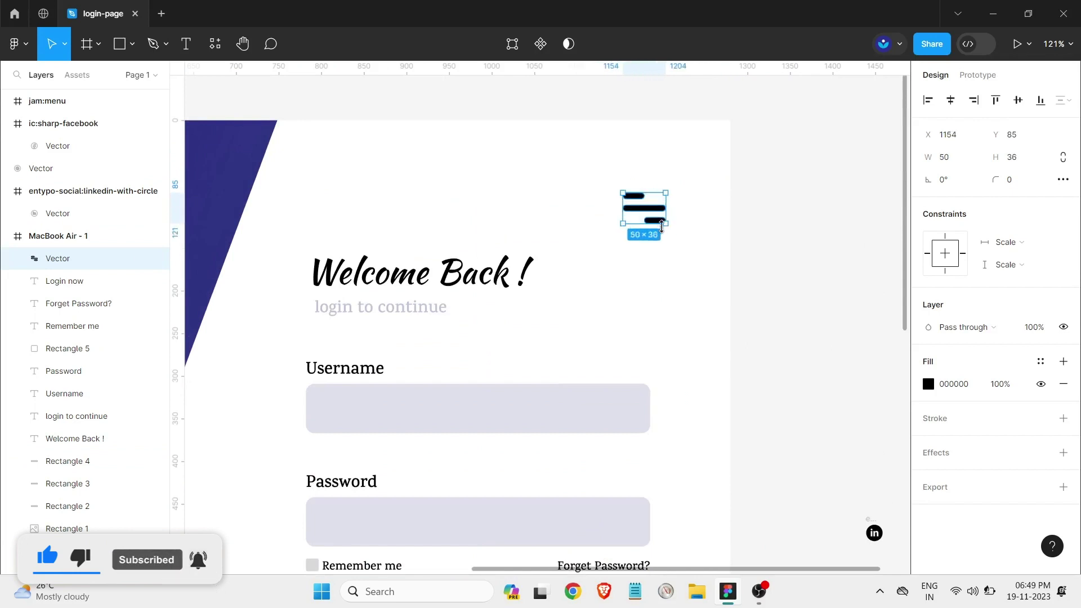
scroll(619, 288, down, 5)
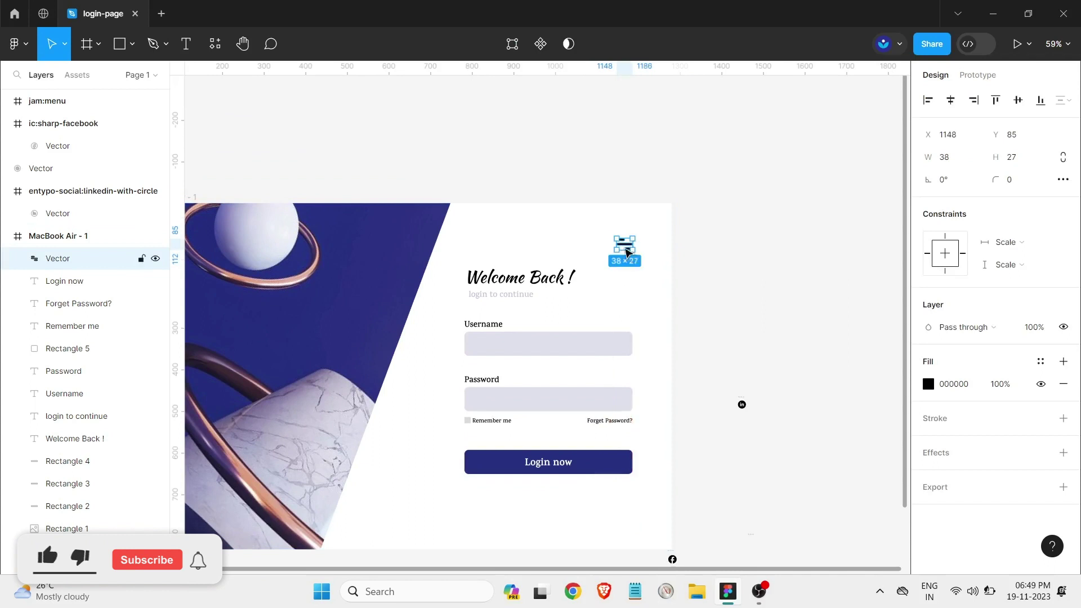
click(660, 312)
- Recolour the menu icon with the dark blue sampled from the login card
click(623, 247)
click(927, 384)
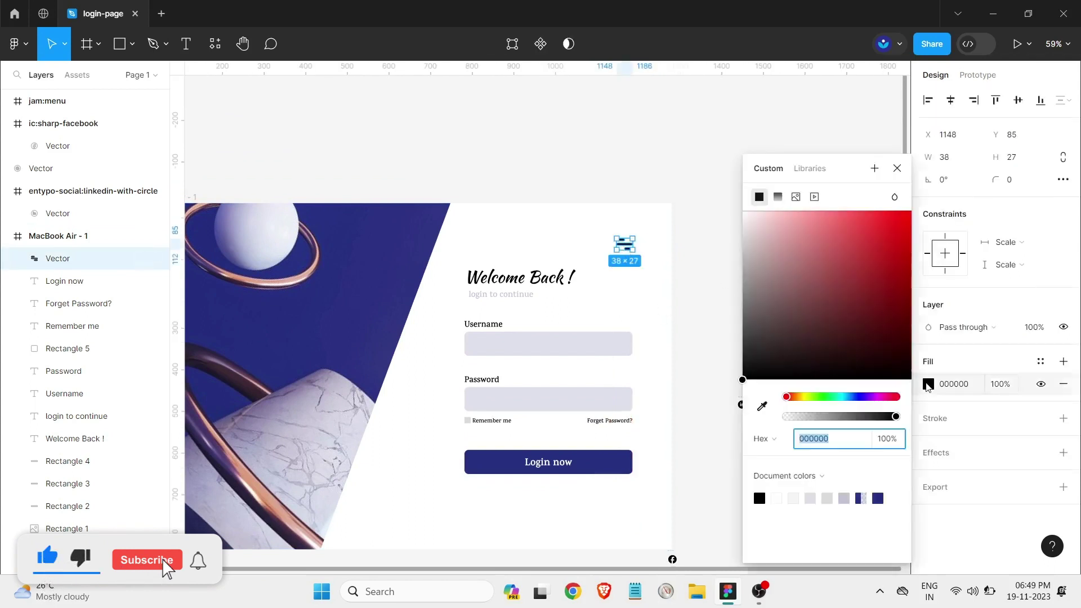
click(765, 406)
click(348, 297)
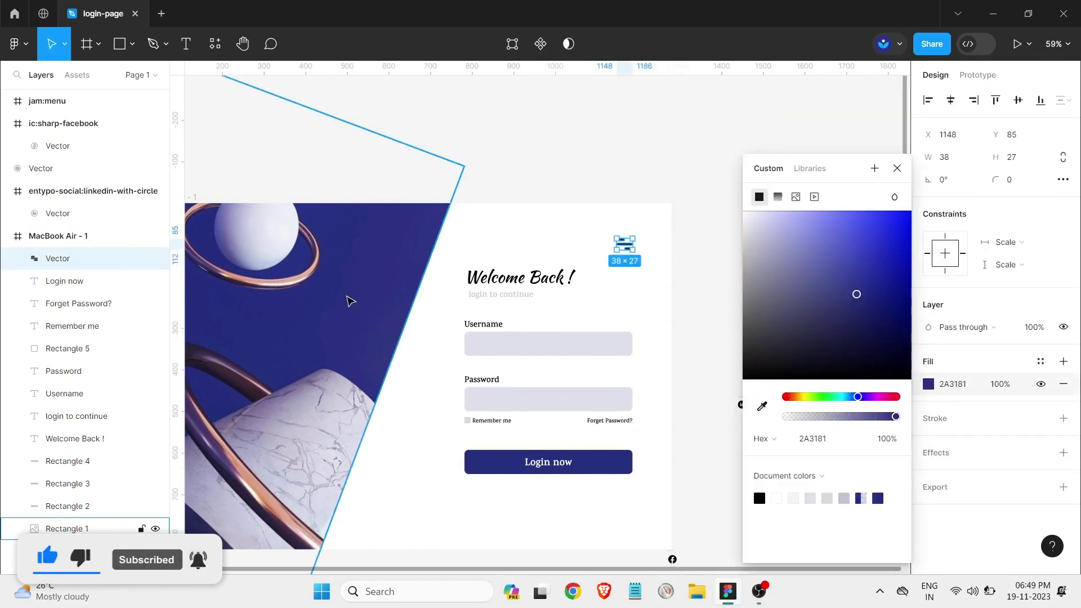
click(401, 434)
- Free the LinkedIn and Facebook icons from their frames and delete the empty Facebook and menu wrappers
scroll(827, 363, down, 1)
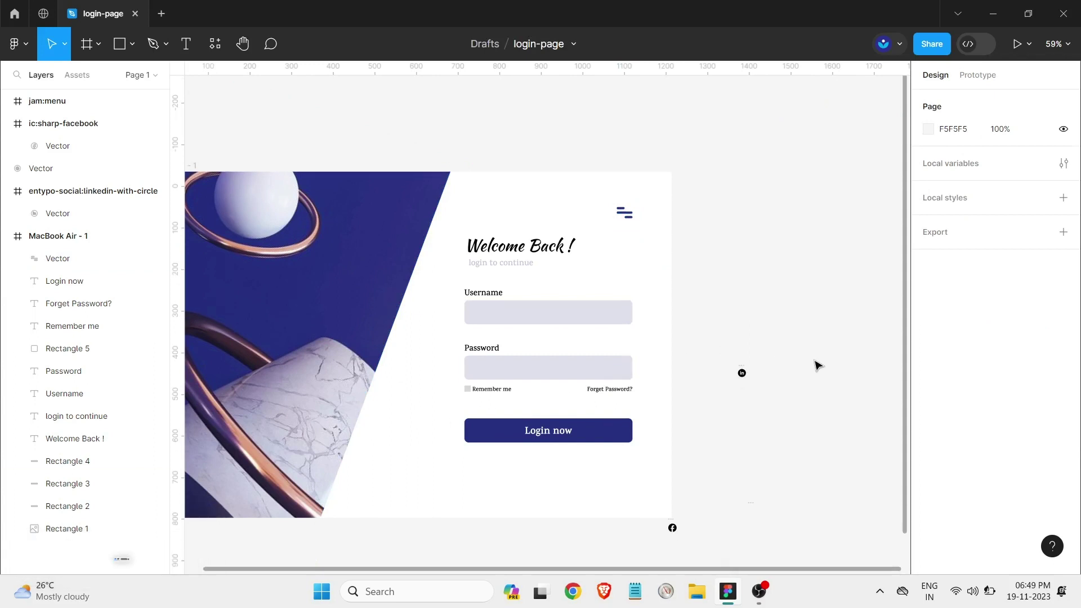
click(742, 373)
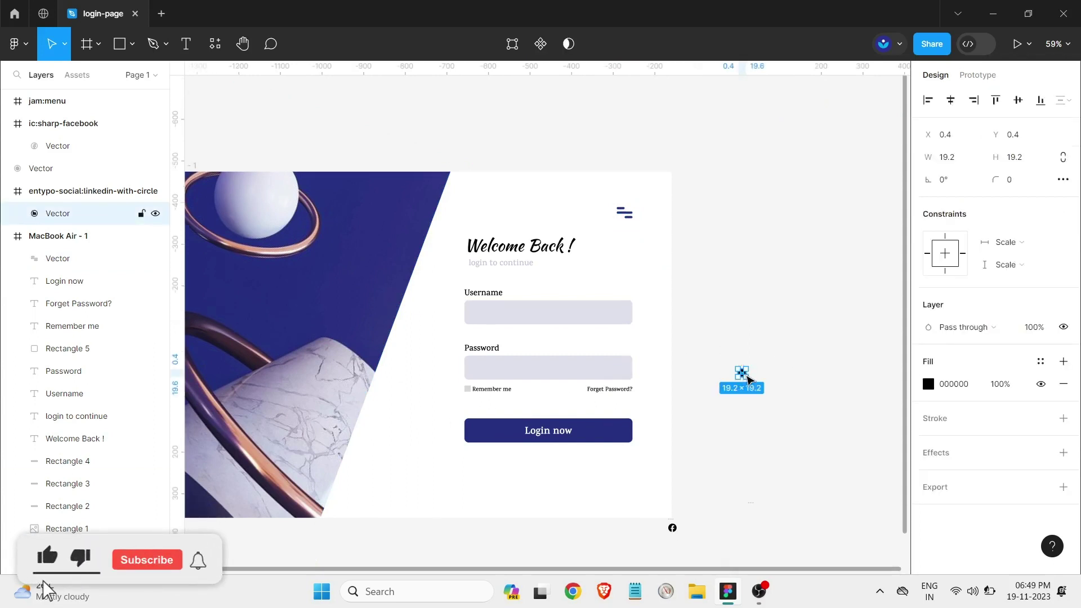
scroll(747, 379, up, 5)
drag(741, 370, 726, 425)
click(743, 363)
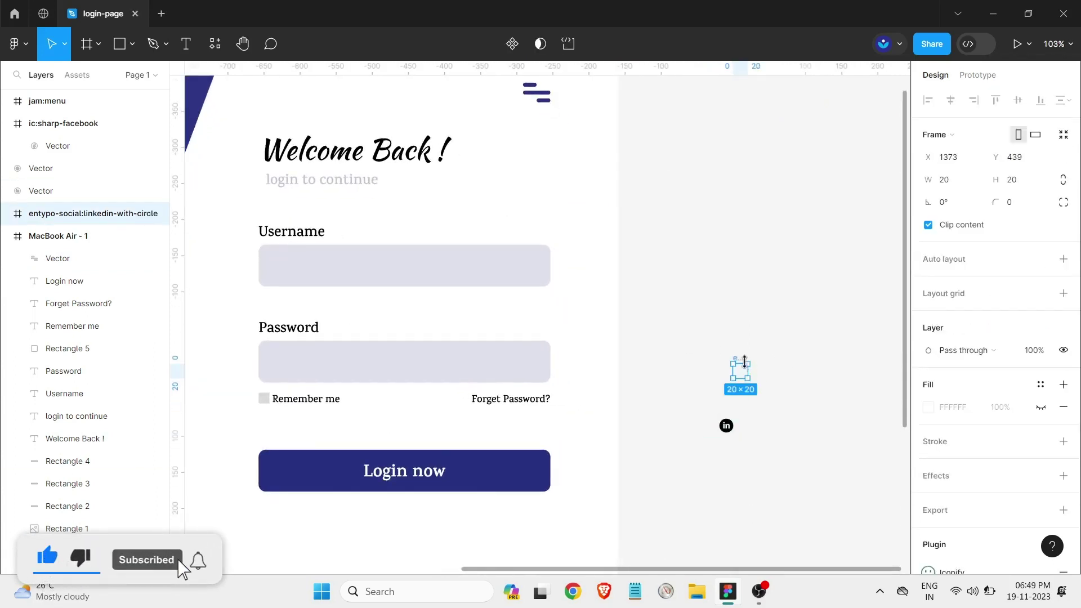
click(676, 374)
scroll(647, 388, down, 4)
drag(620, 401, 612, 442)
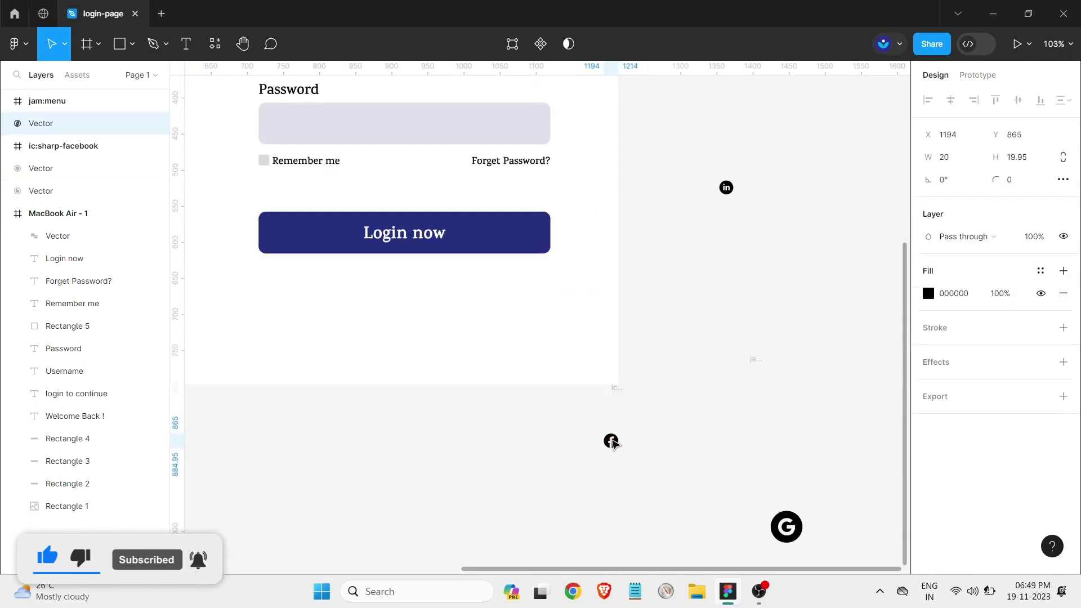
click(617, 393)
key(Delete)
click(748, 360)
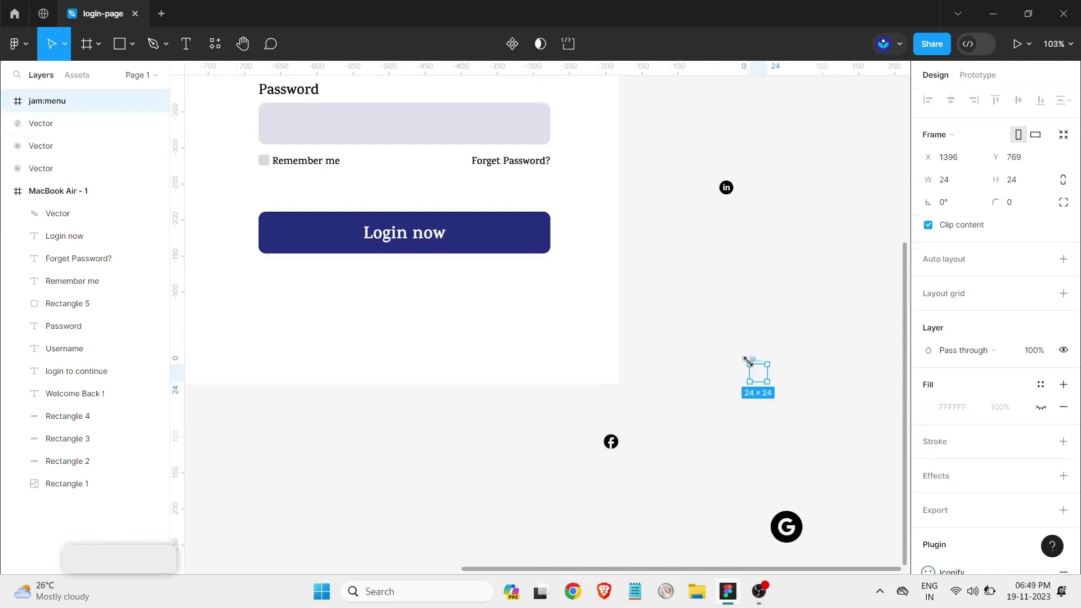
key(Delete)
- Arrange the LinkedIn and Google icons in a row beside the Facebook icon
drag(726, 188, 650, 449)
drag(786, 526, 704, 435)
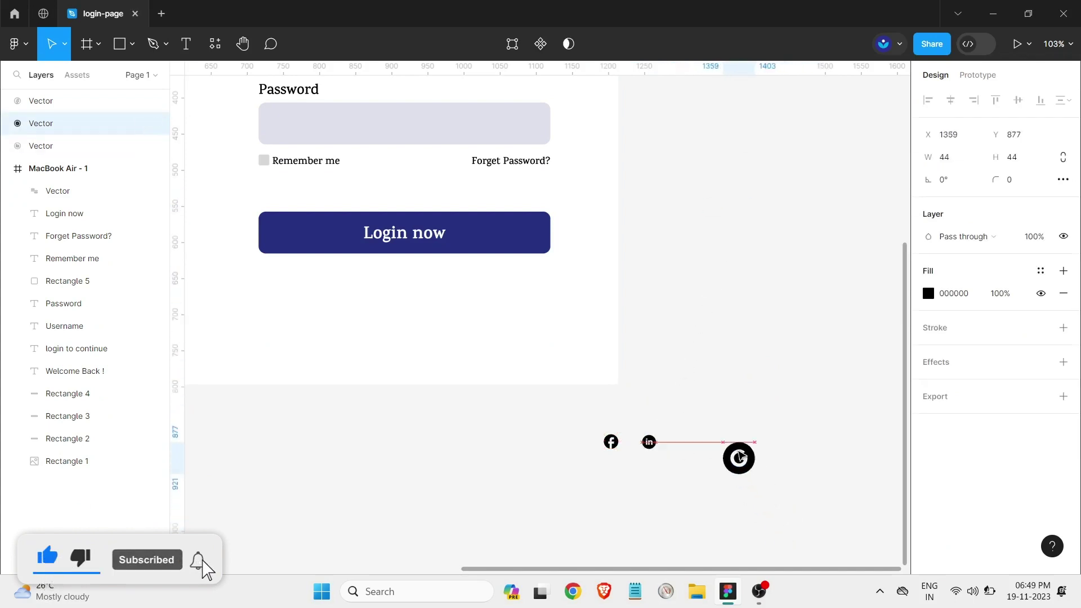
scroll(694, 426, up, 3)
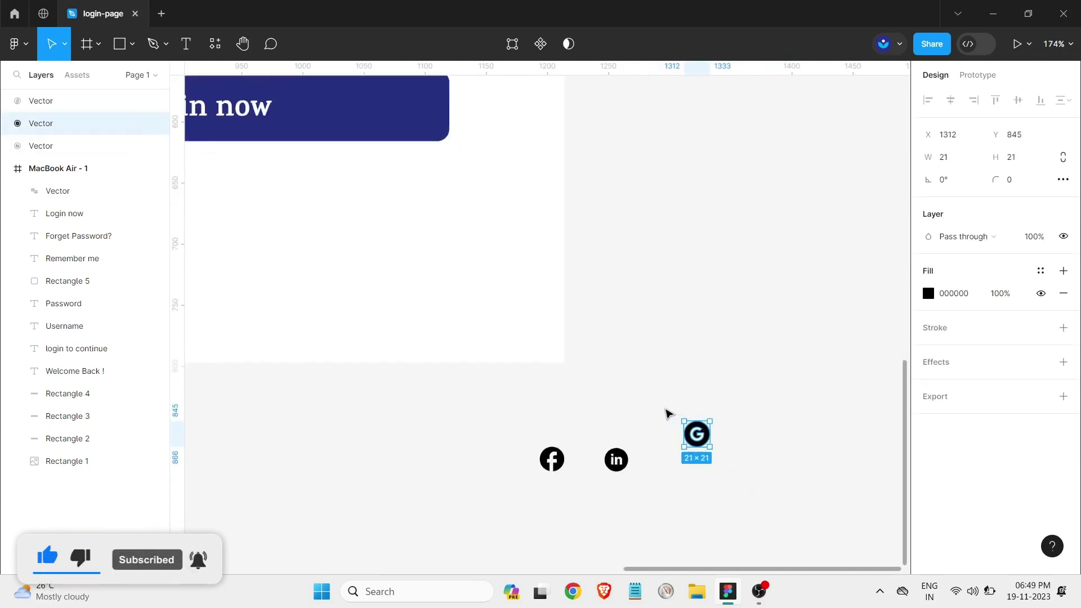
scroll(668, 413, up, 3)
scroll(682, 388, up, 3)
drag(746, 259, 681, 320)
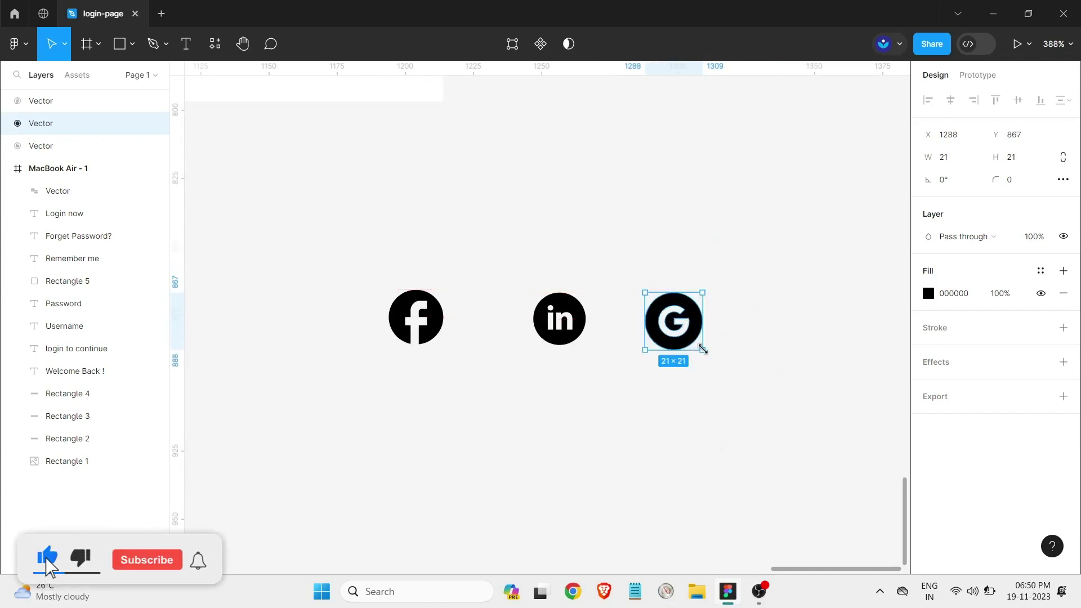
drag(702, 349, 697, 344)
click(635, 332)
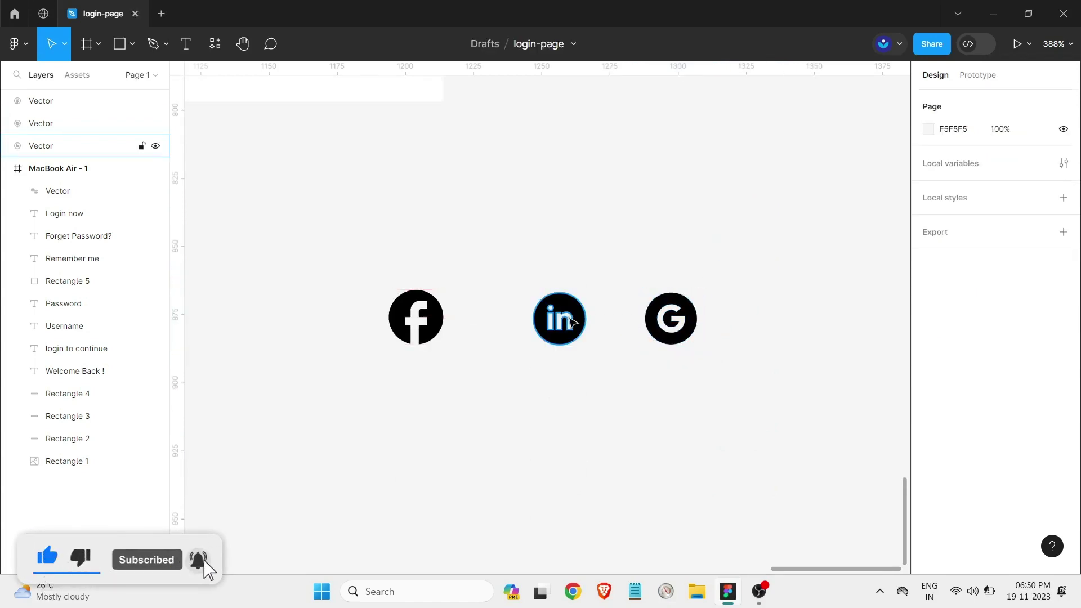
drag(573, 322, 556, 322)
- Shrink the Facebook icon slightly and check the social icons' selection
click(438, 324)
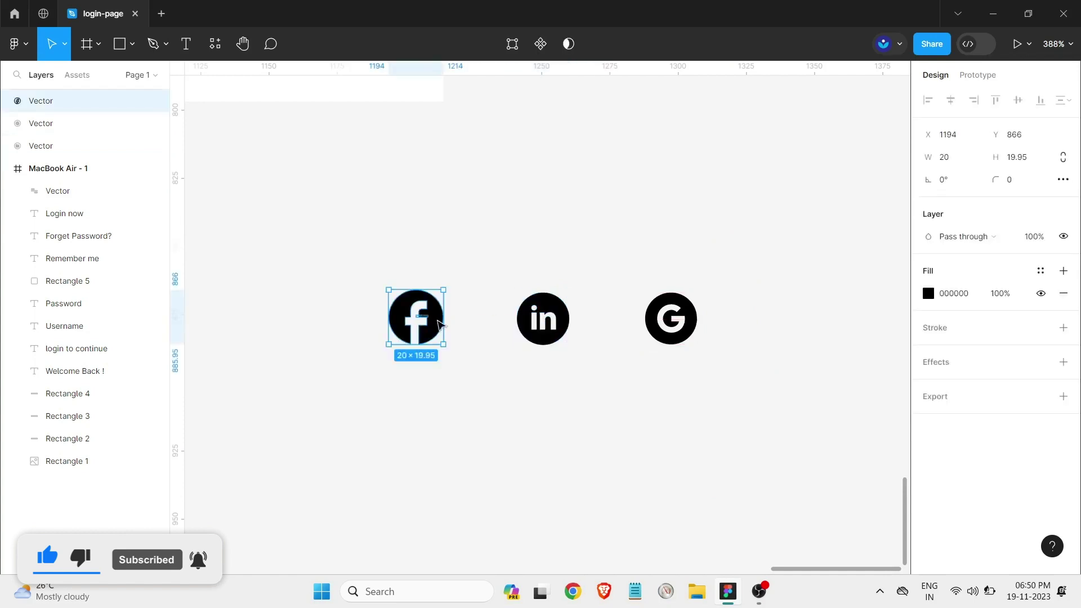
drag(365, 371, 714, 281)
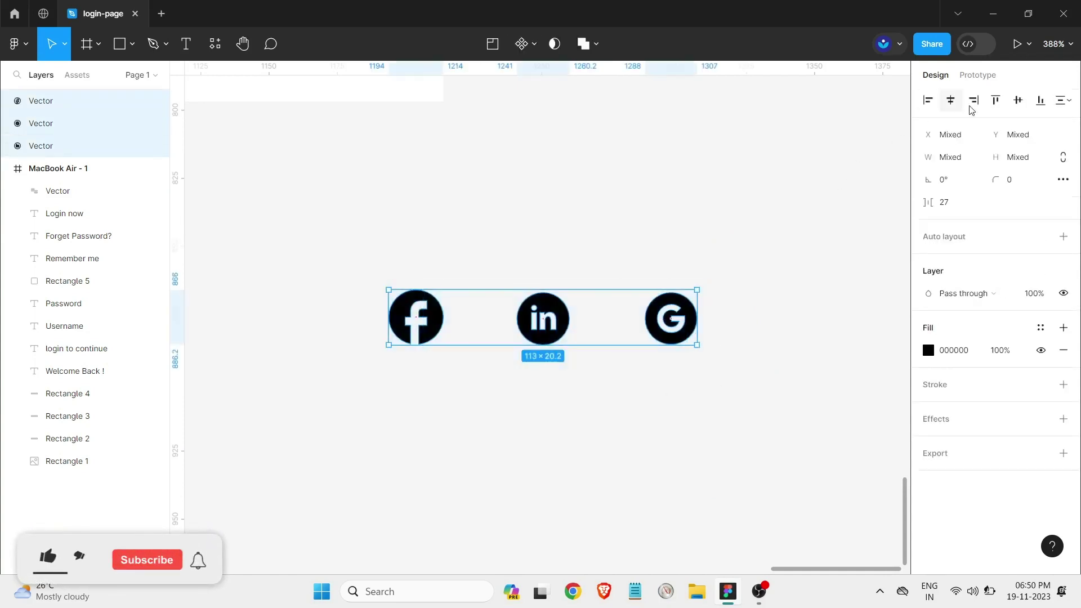
click(432, 334)
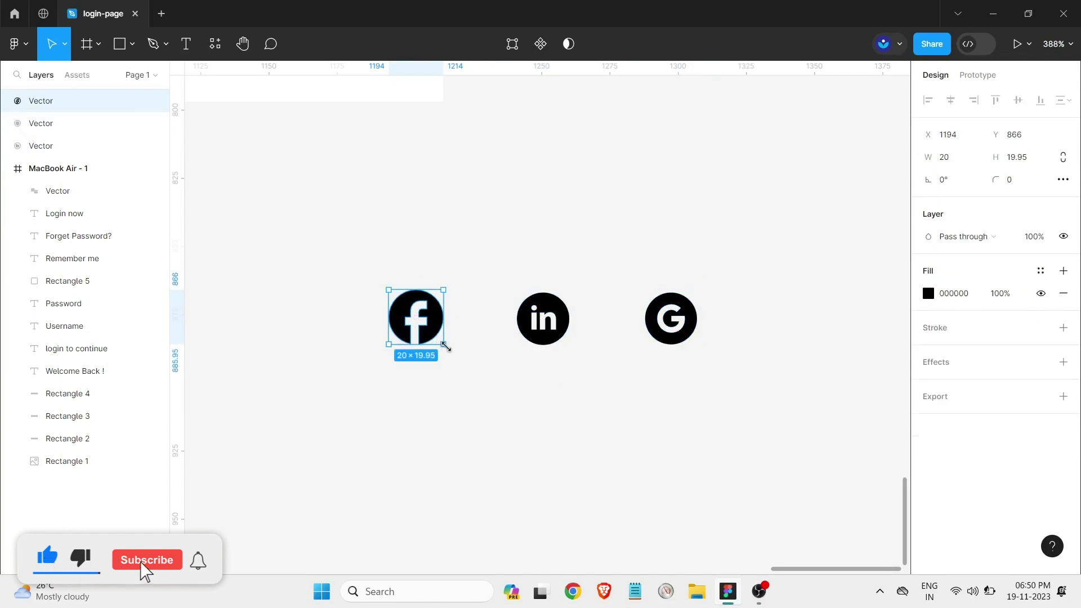
drag(444, 344, 438, 339)
click(483, 359)
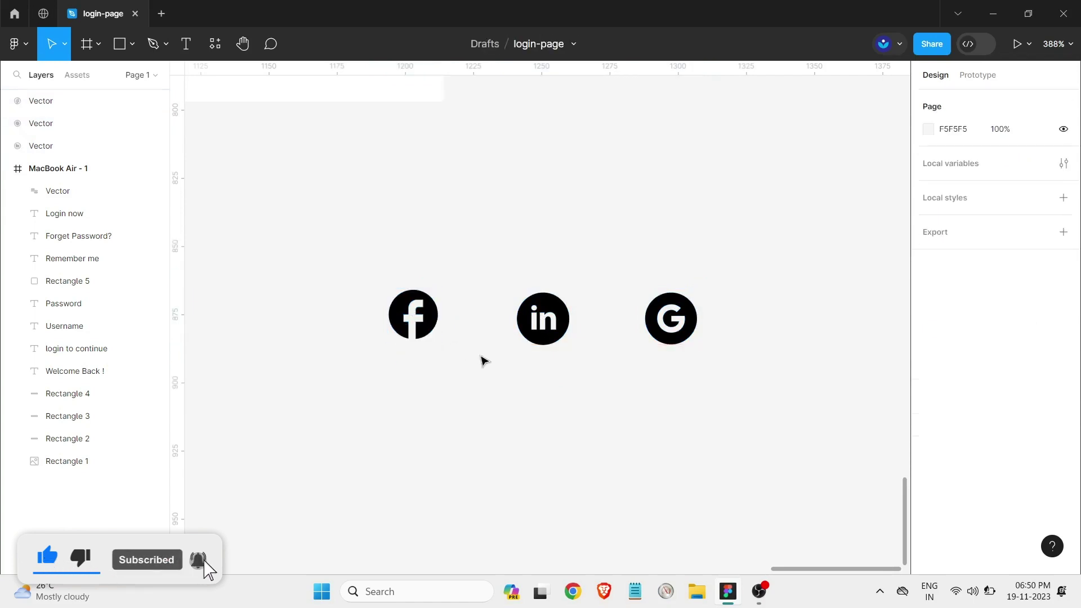
click(415, 307)
click(543, 324)
click(430, 329)
click(544, 332)
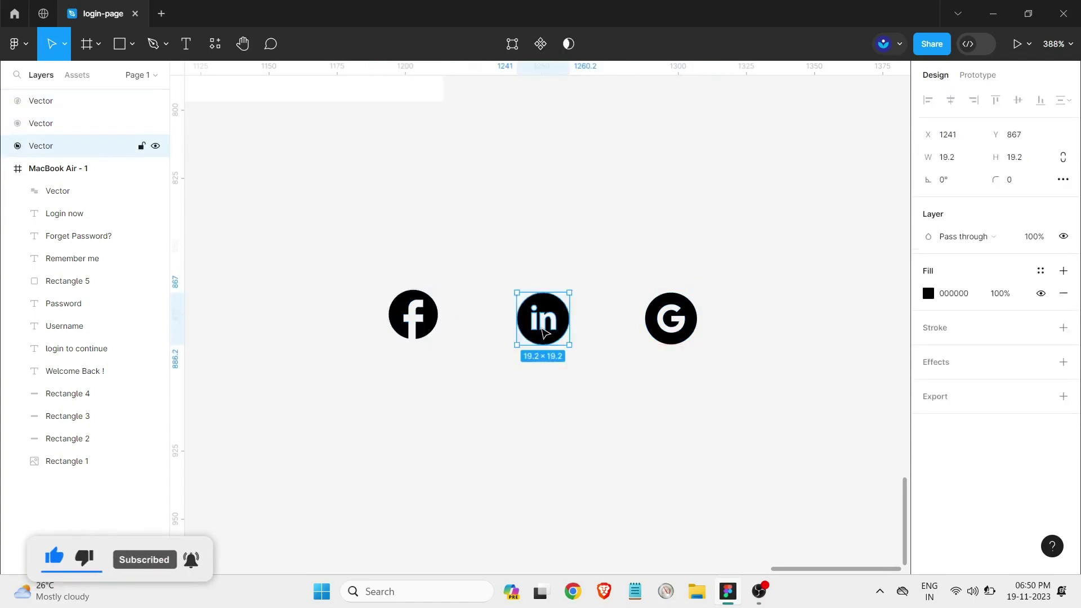
- Set the LinkedIn and Google icons to 18 × 18
click(670, 316)
click(560, 318)
text(18)
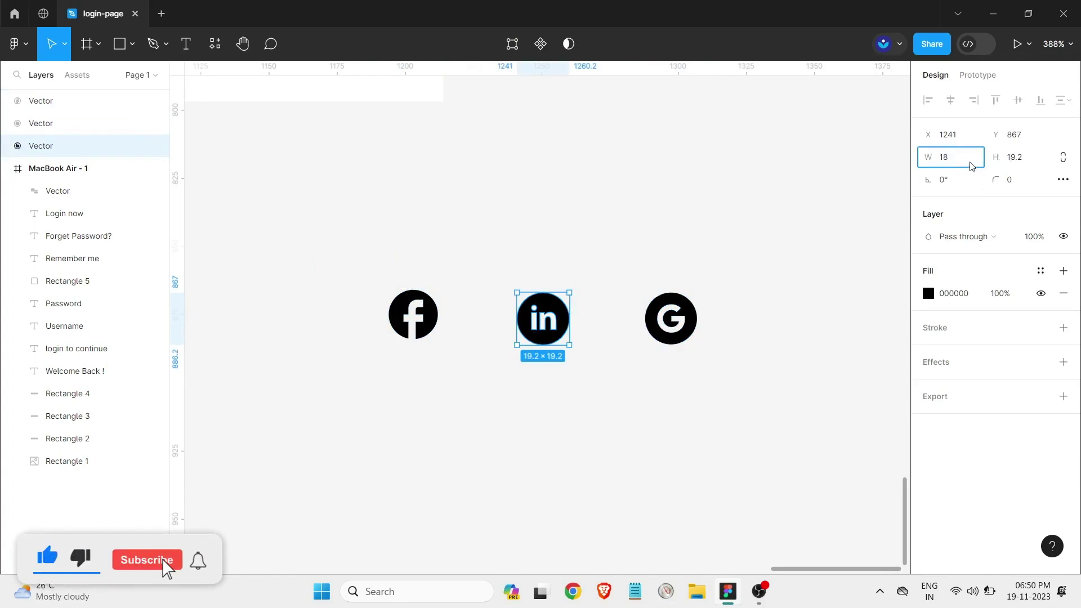
key(Return)
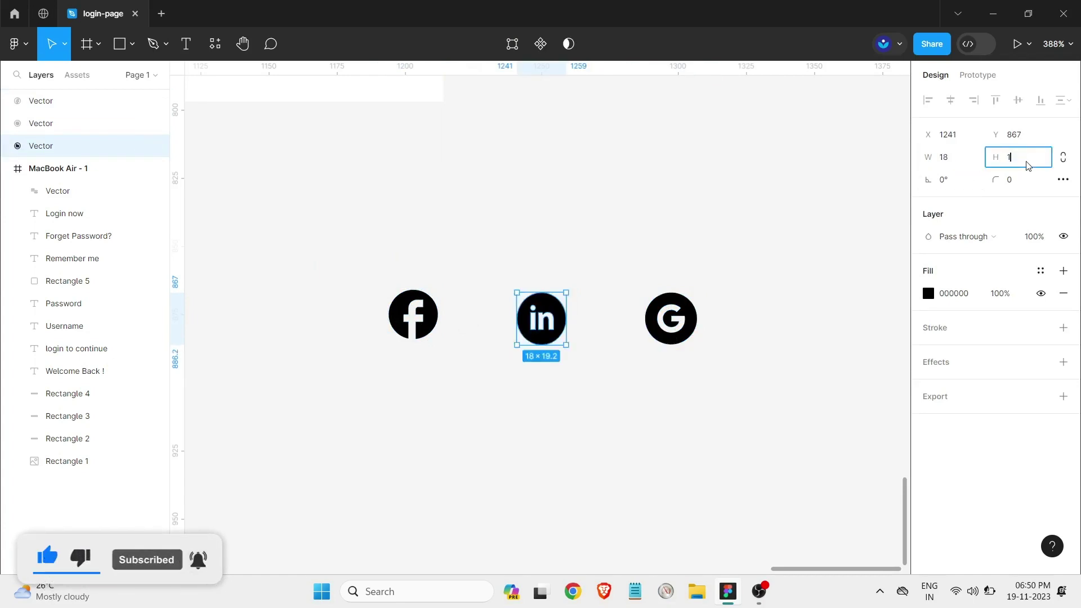
text(8)
key(Return)
click(671, 315)
click(953, 158)
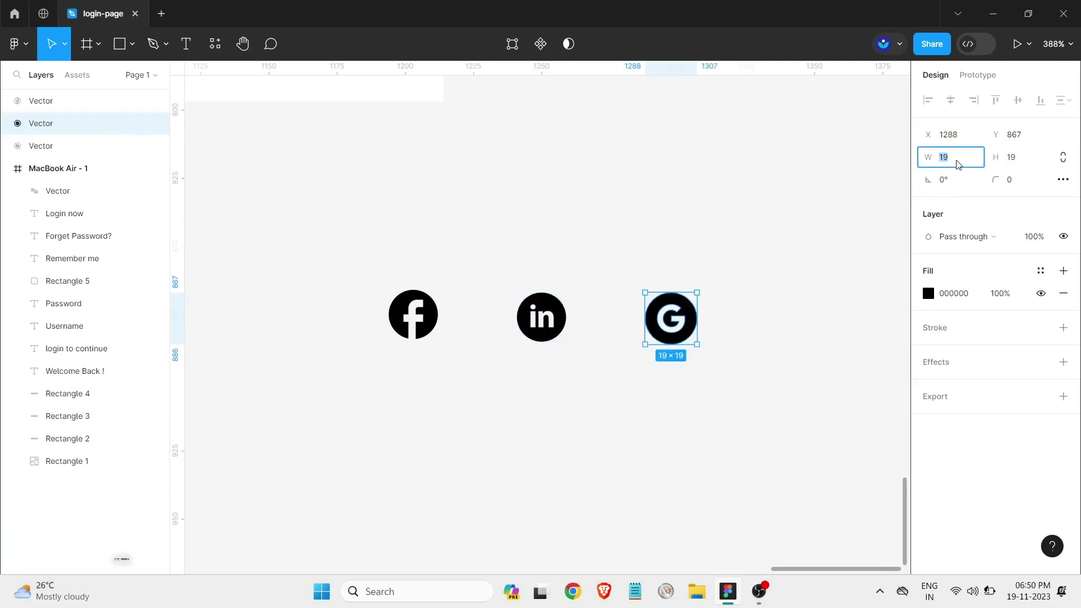
text(18)
key(Return)
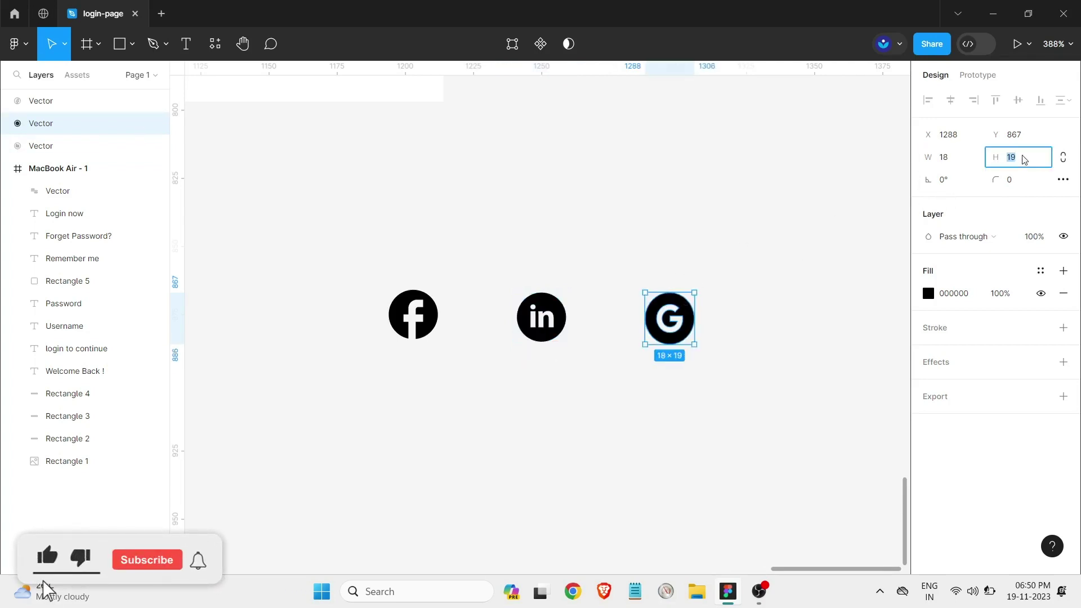
key(Return)
- Select the Facebook, LinkedIn and Google icons together and align their vertical centres
click(375, 360)
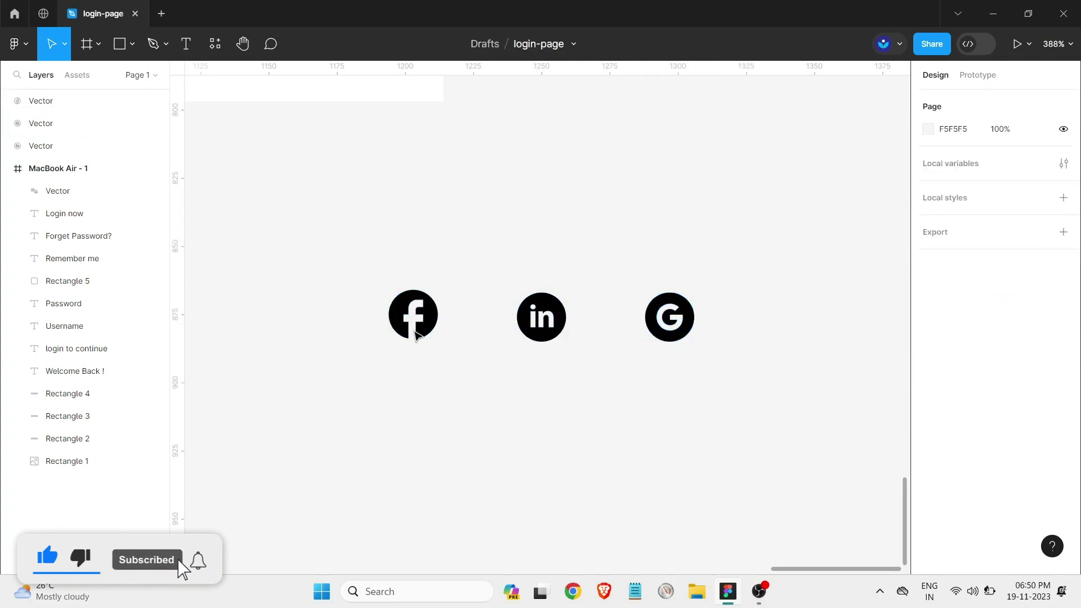
click(413, 314)
click(622, 374)
drag(729, 363, 385, 287)
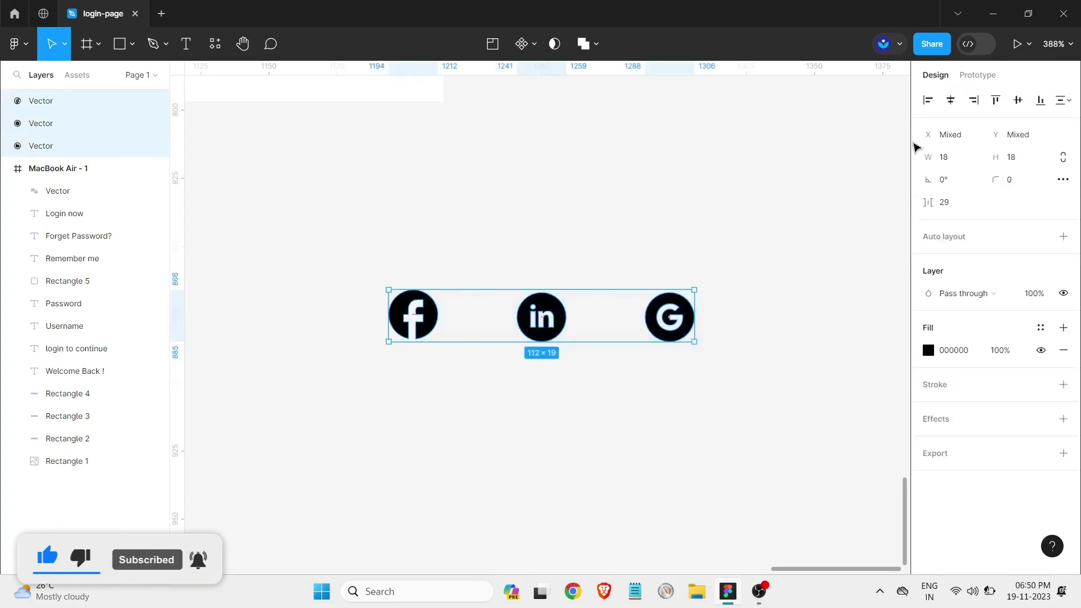
click(1018, 102)
scroll(736, 313, down, 2)
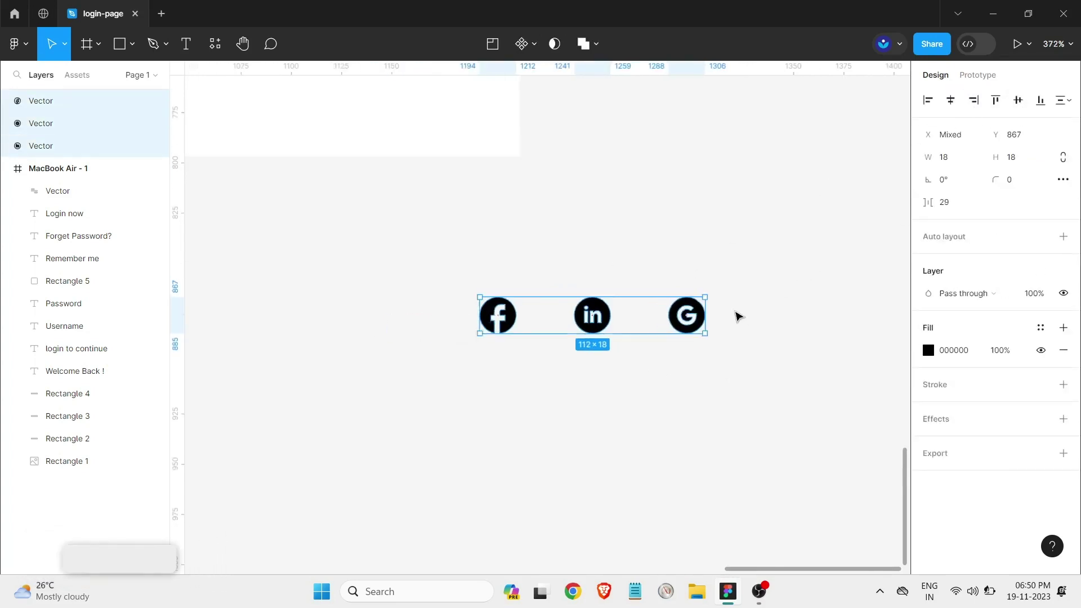
scroll(552, 314, down, 4)
scroll(474, 313, down, 3)
scroll(492, 331, up, 1)
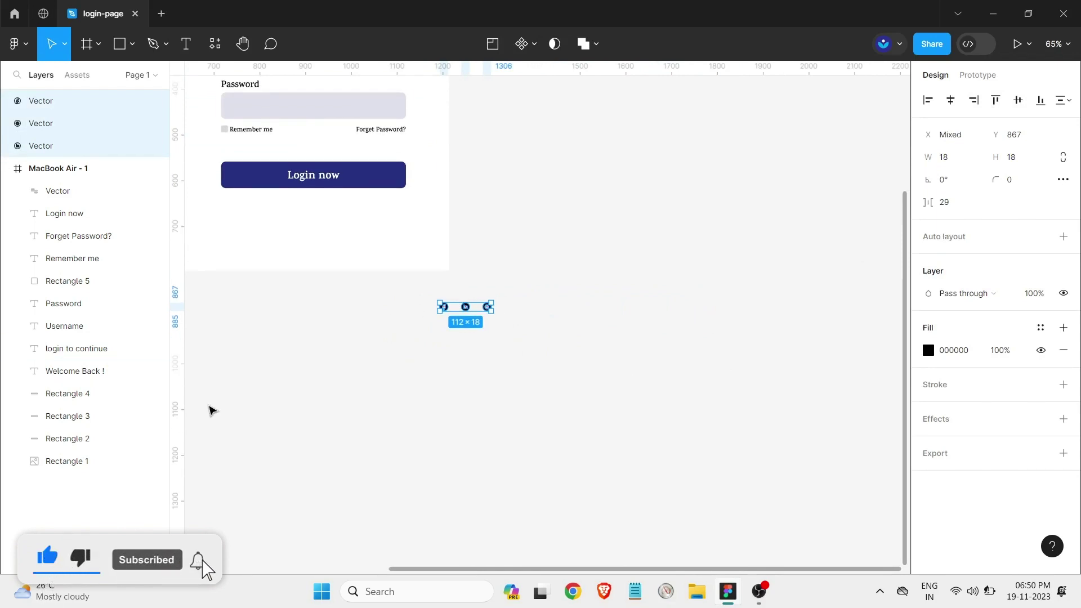
scroll(267, 277, up, 2)
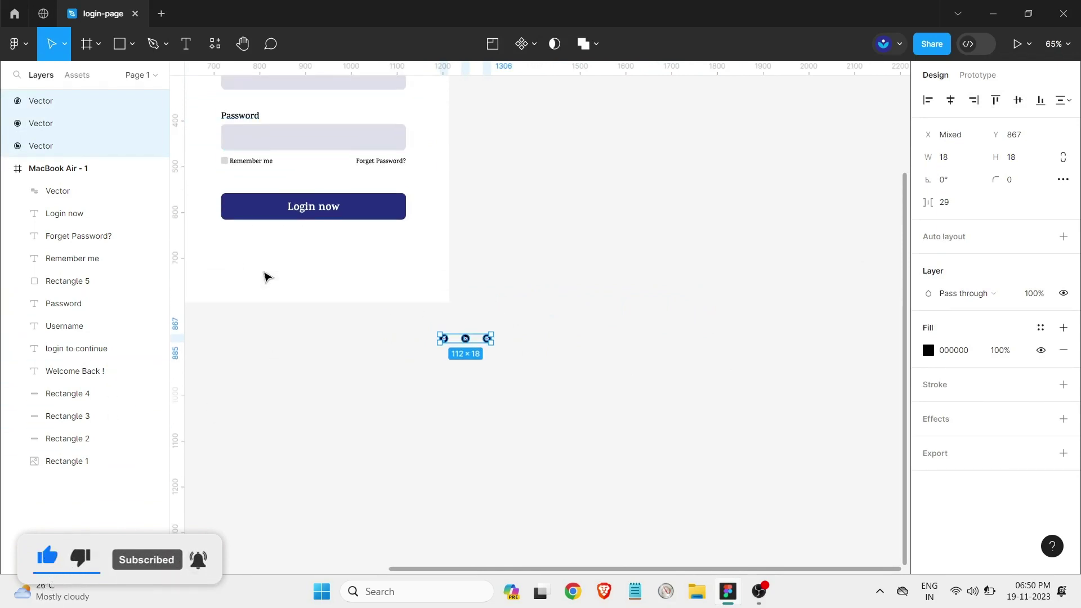
- Add an 'Or Login with' caption at size 14, centred below the Login now button
click(184, 54)
click(273, 248)
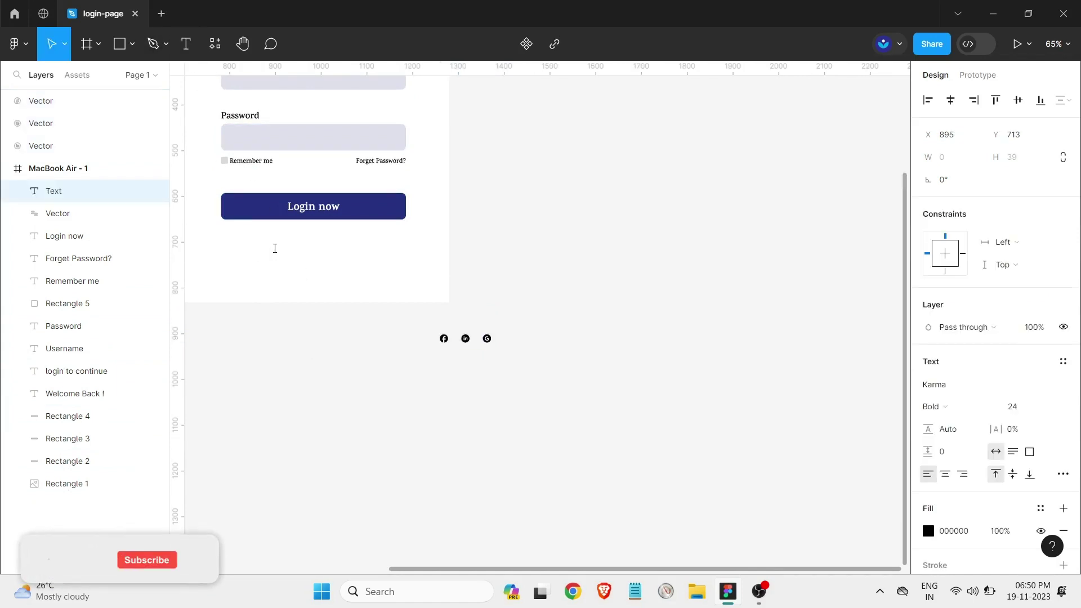
text(Or Lo)
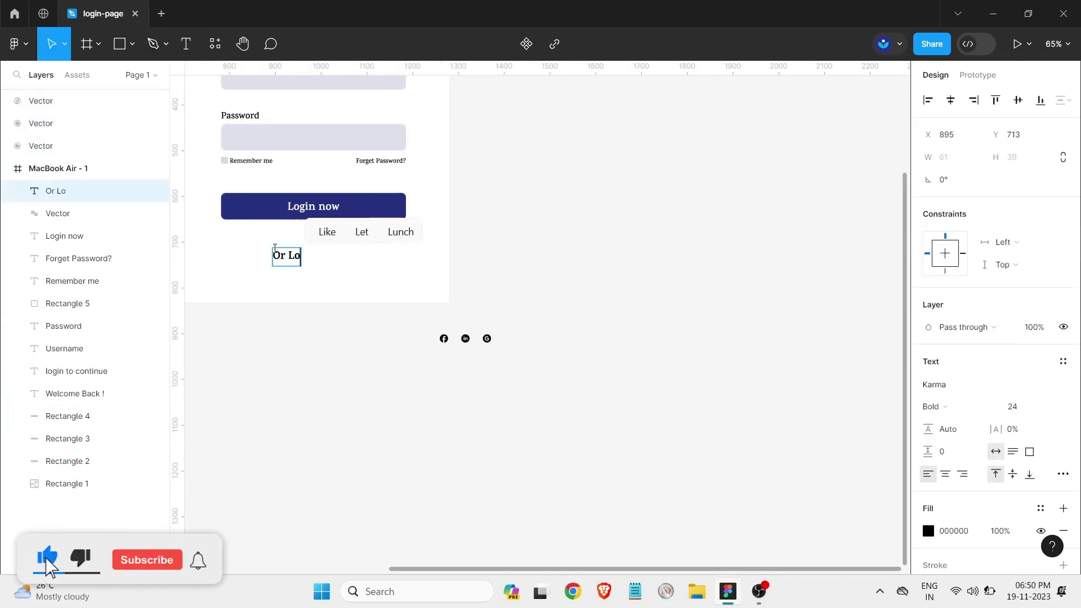
text(gin with)
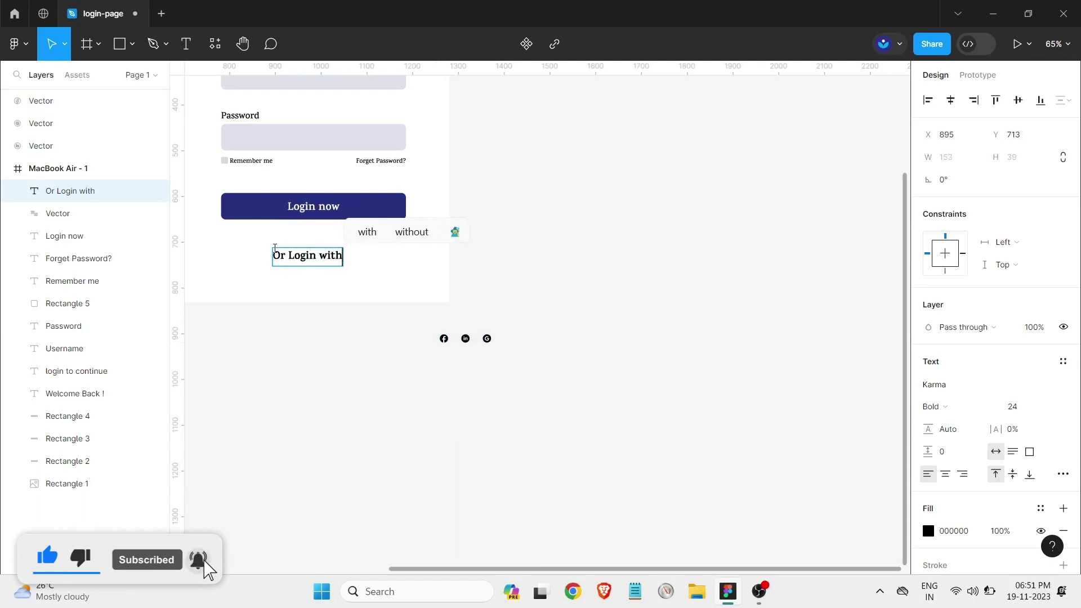
key(Escape)
click(1041, 406)
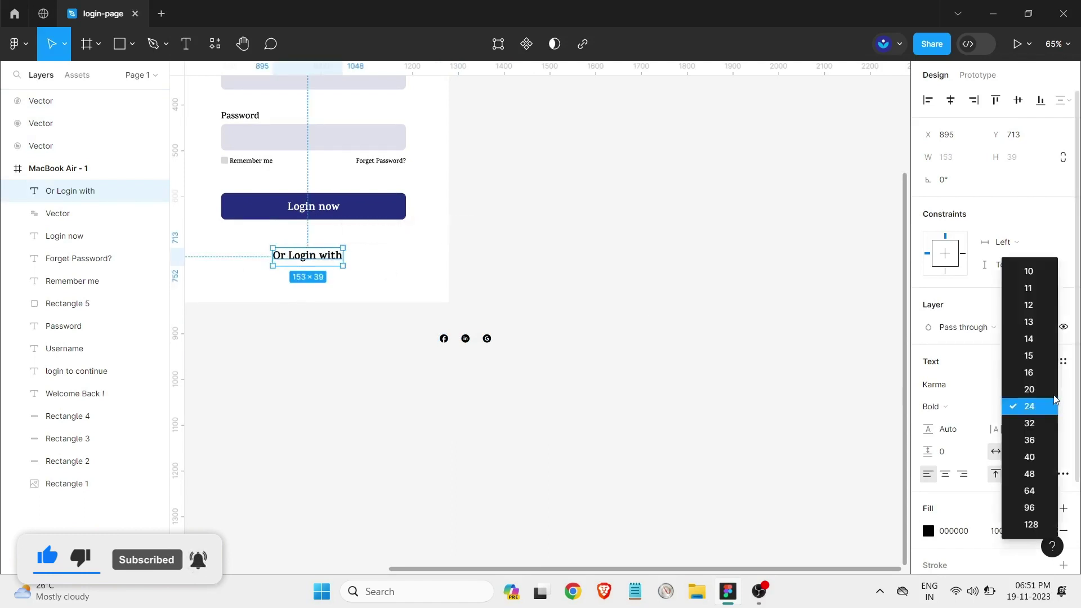
click(1032, 339)
scroll(332, 552, down, 5)
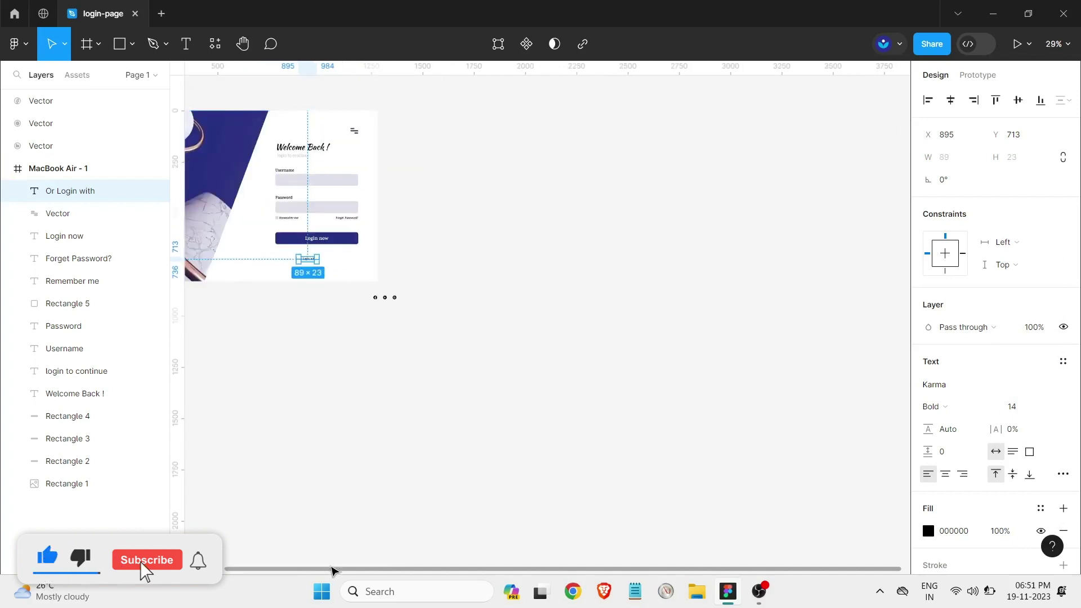
scroll(349, 335, up, 4)
scroll(330, 326, down, 1)
scroll(344, 441, up, 5)
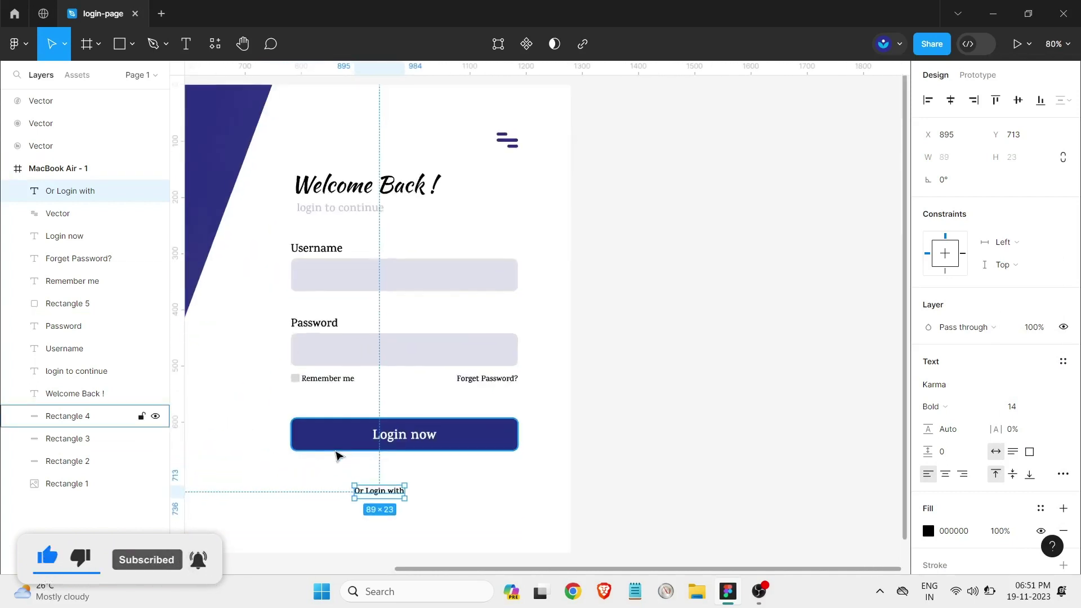
scroll(336, 455, up, 5)
drag(434, 492, 474, 461)
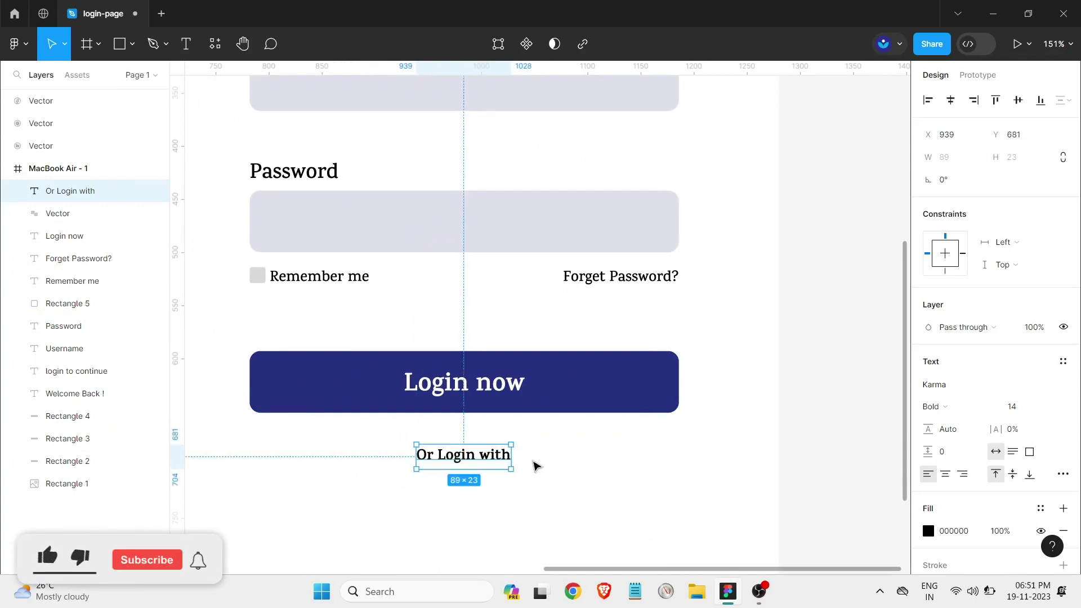
- Make the caption Regular weight, coloured the light grey of 'login to continue'
scroll(556, 475, down, 3)
scroll(553, 478, down, 1)
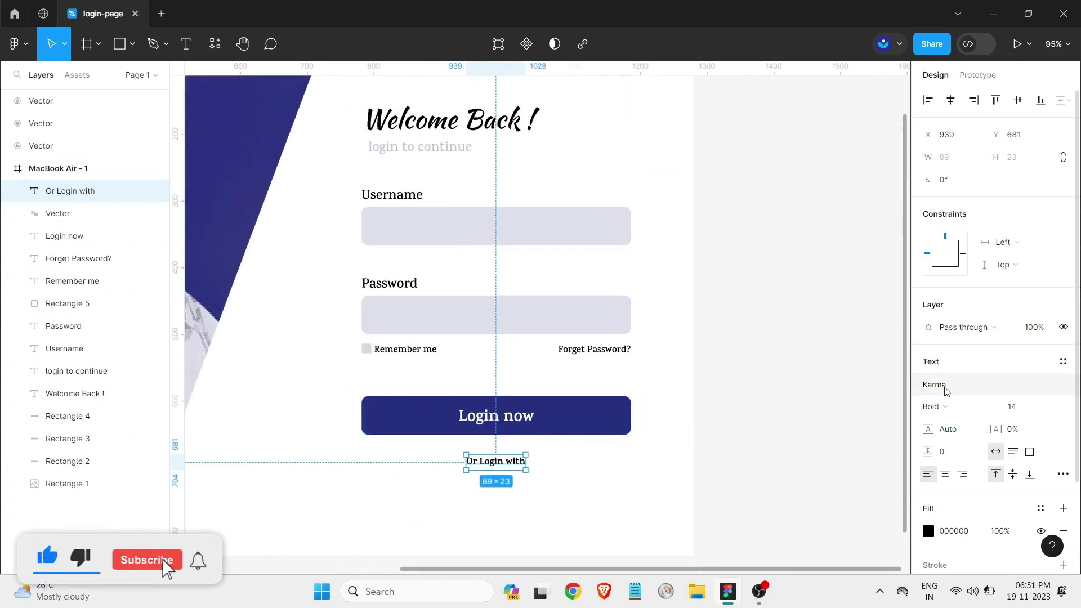
click(933, 407)
click(954, 355)
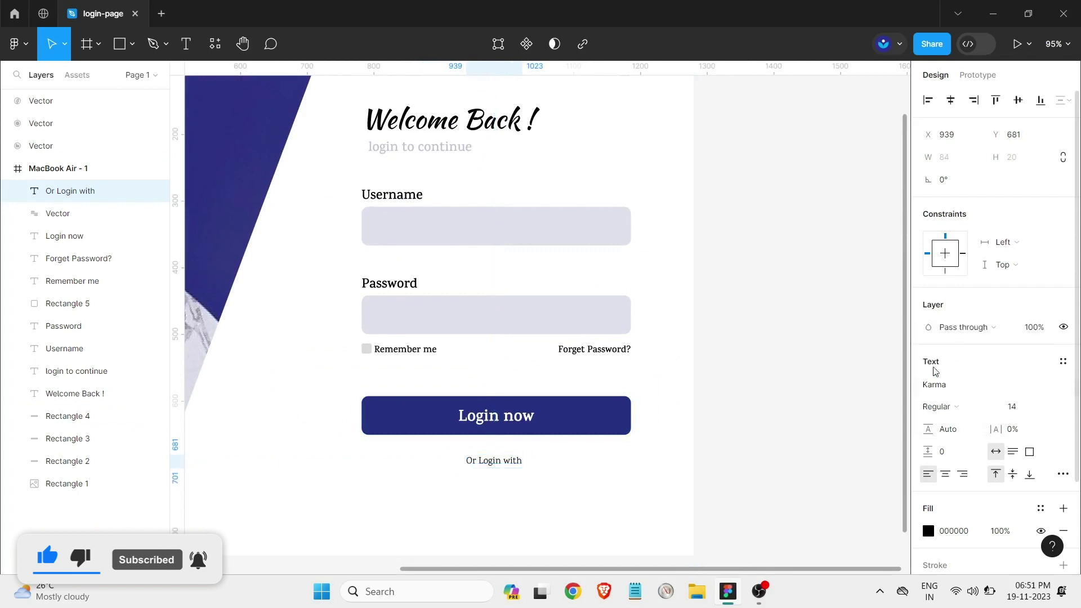
click(928, 531)
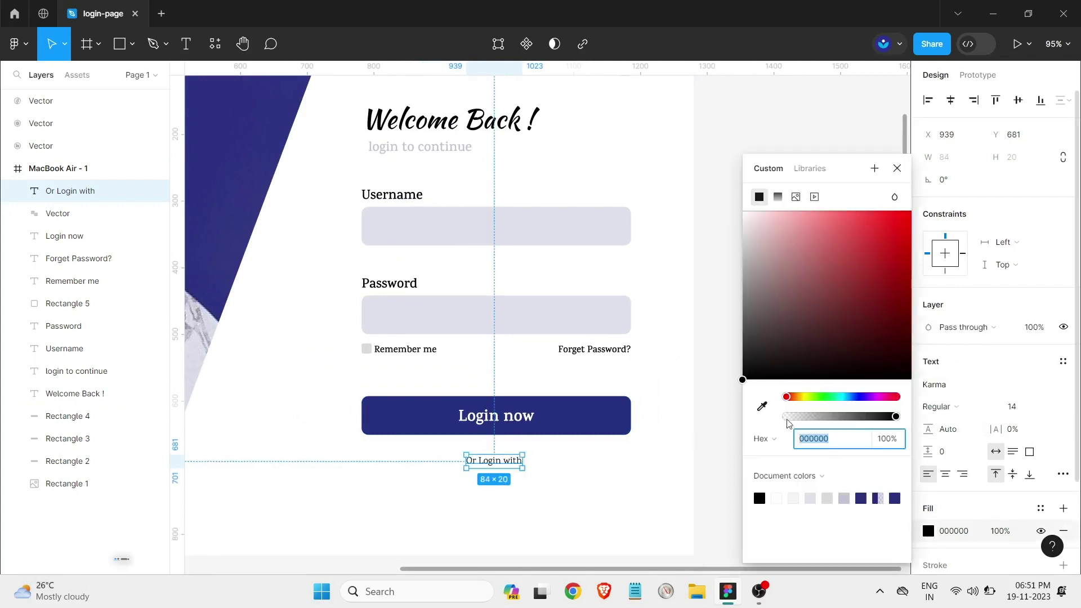
click(762, 406)
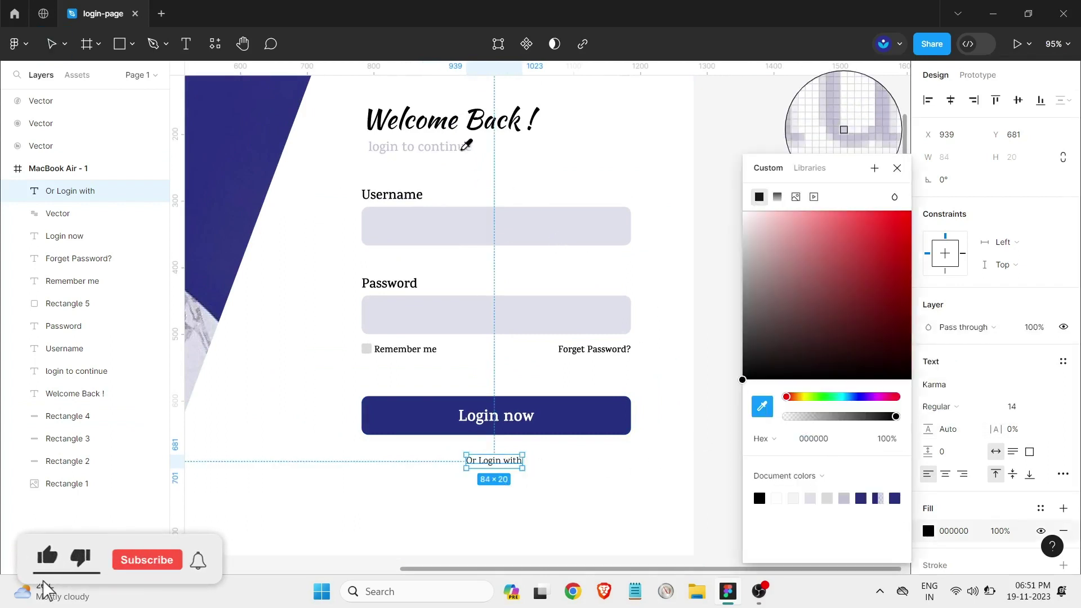
click(466, 149)
click(691, 379)
- Move the three social icons up, centred beneath the 'Or Login with' caption
scroll(791, 485, down, 4)
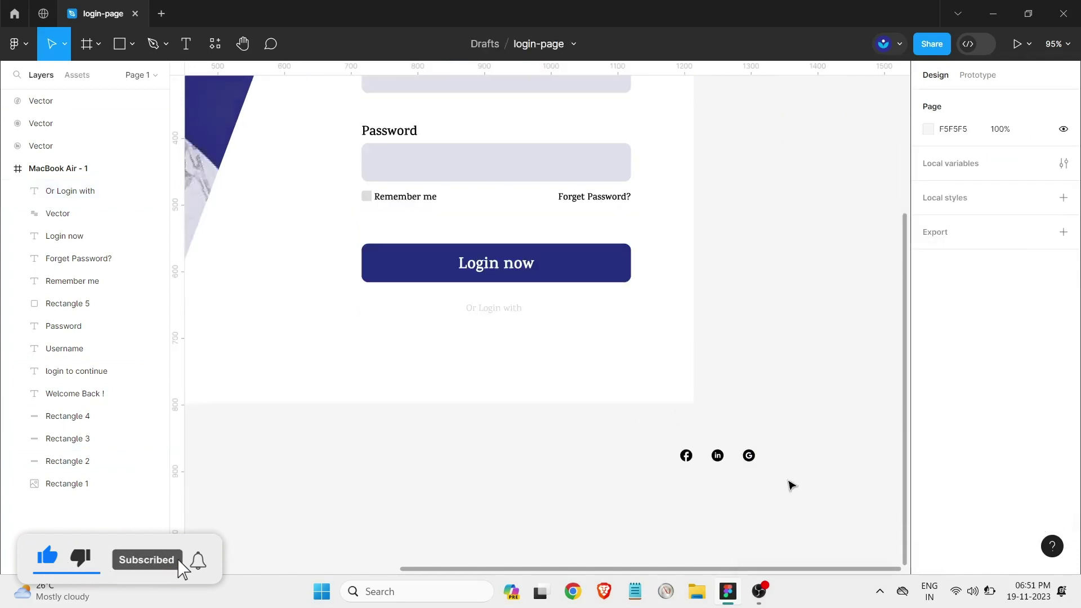
drag(786, 492, 650, 422)
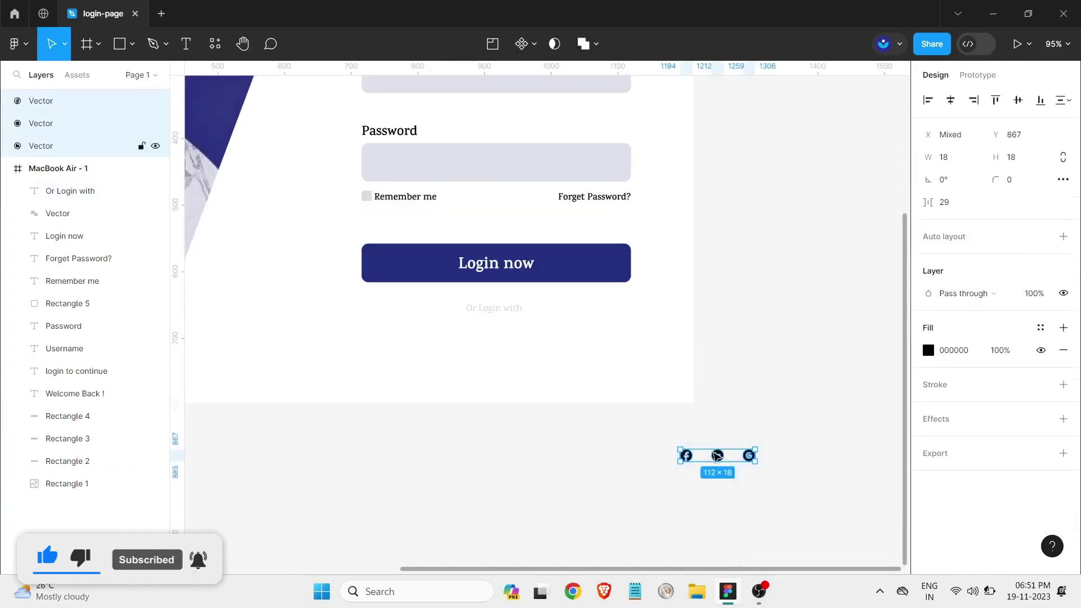
drag(721, 458, 497, 332)
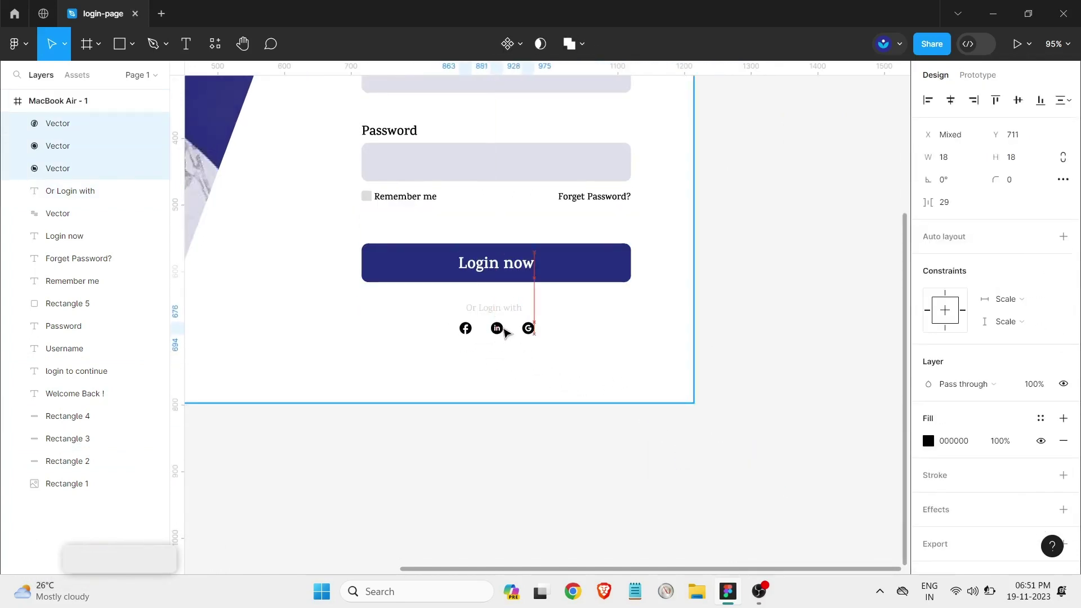
mouse_move(497, 328)
mouse_down()
mouse_move(508, 332)
mouse_move(482, 316)
mouse_up()
- Recolour the Facebook, LinkedIn and Google icons with the Login now button's navy
click(557, 354)
drag(557, 346, 450, 320)
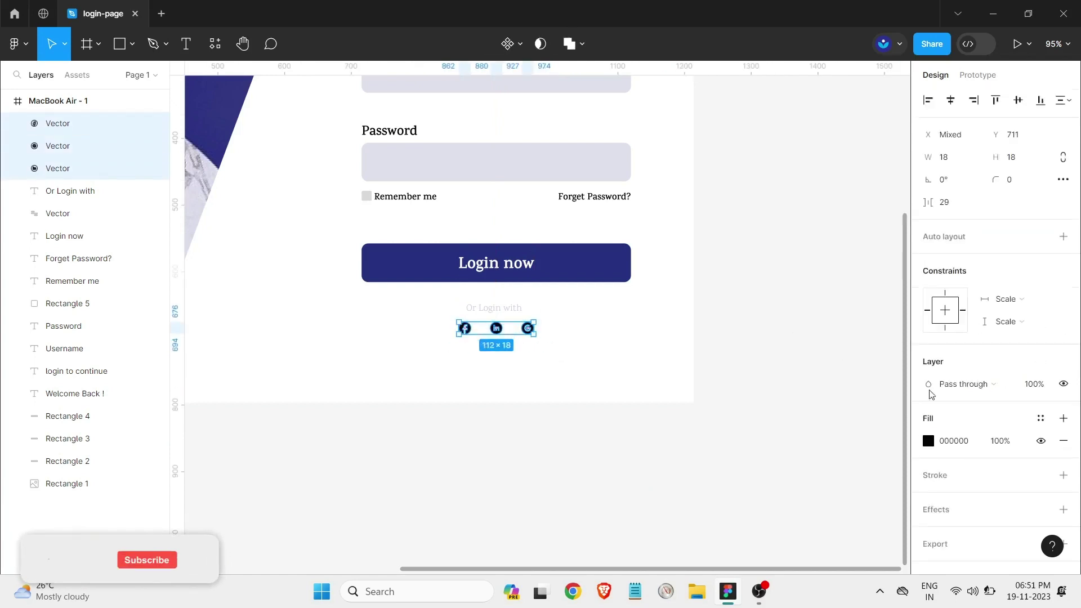
click(929, 440)
click(762, 407)
click(601, 270)
click(586, 345)
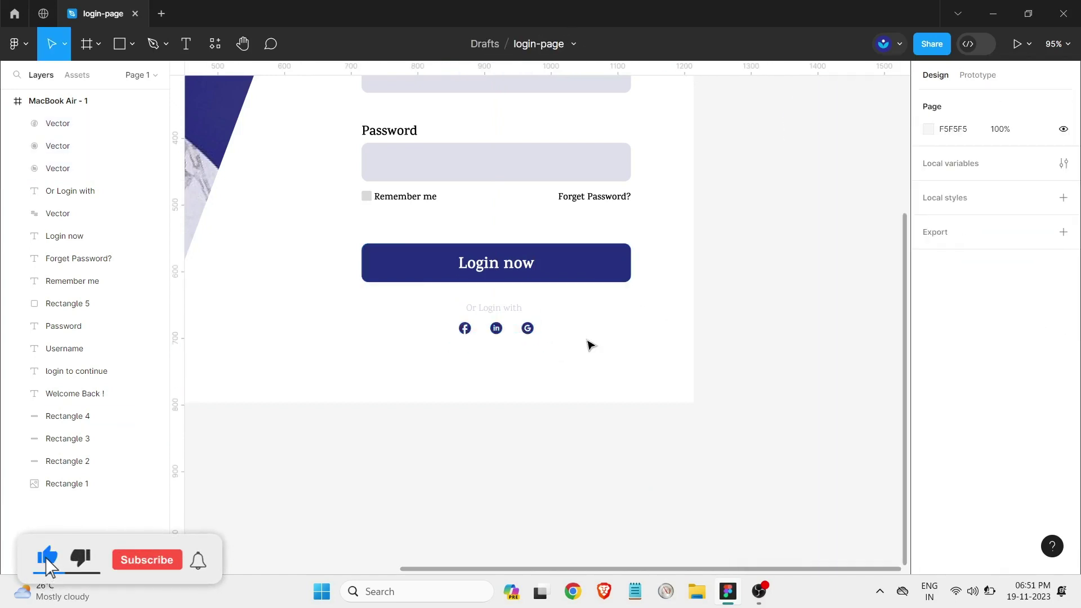
scroll(498, 340, up, 5)
scroll(461, 318, down, 5)
scroll(489, 324, down, 5)
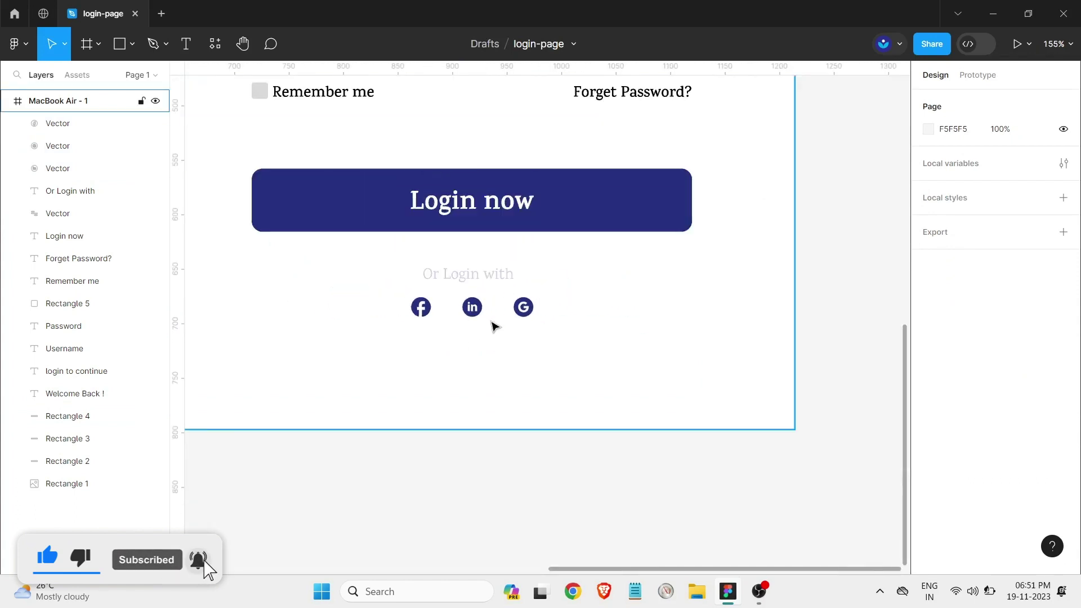
scroll(501, 343, down, 3)
scroll(511, 338, down, 1)
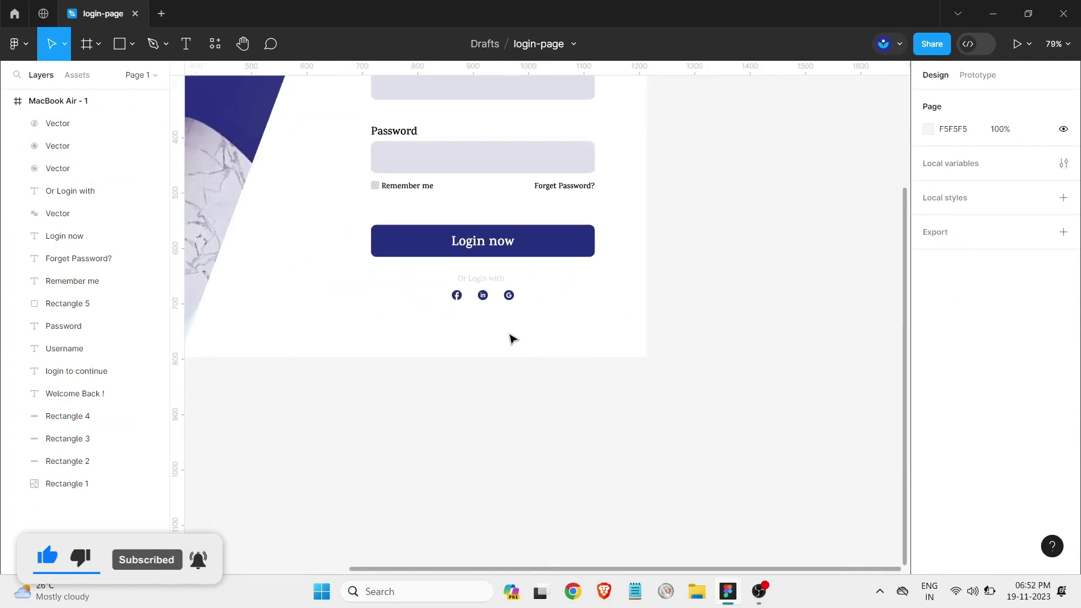
- Add a 'Don't have an account? Sign Up' line centred below the social icons
click(185, 44)
click(409, 332)
text(Don't h)
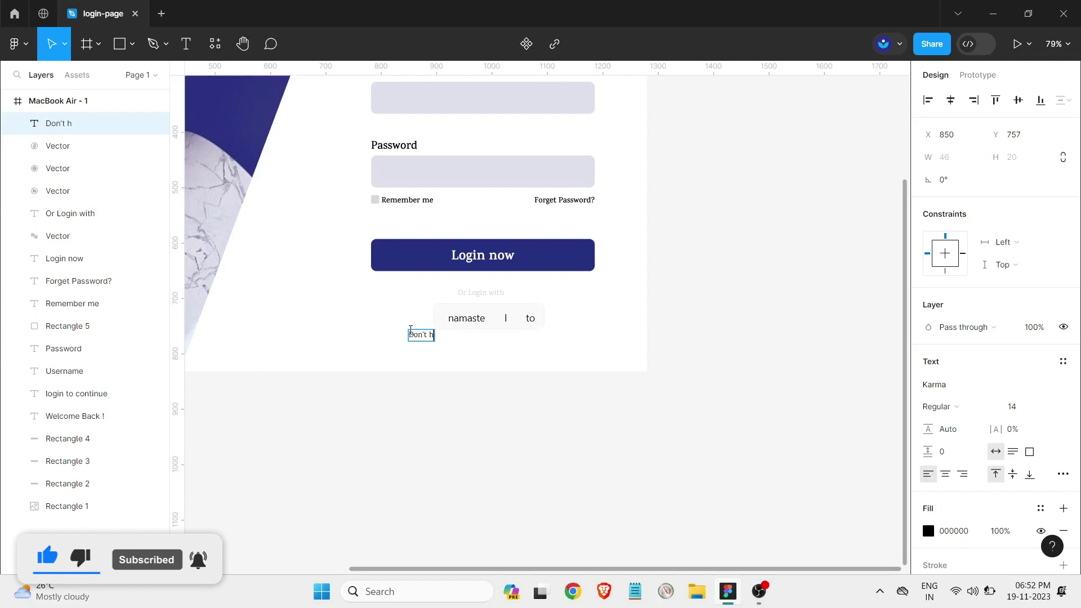
text(ave )
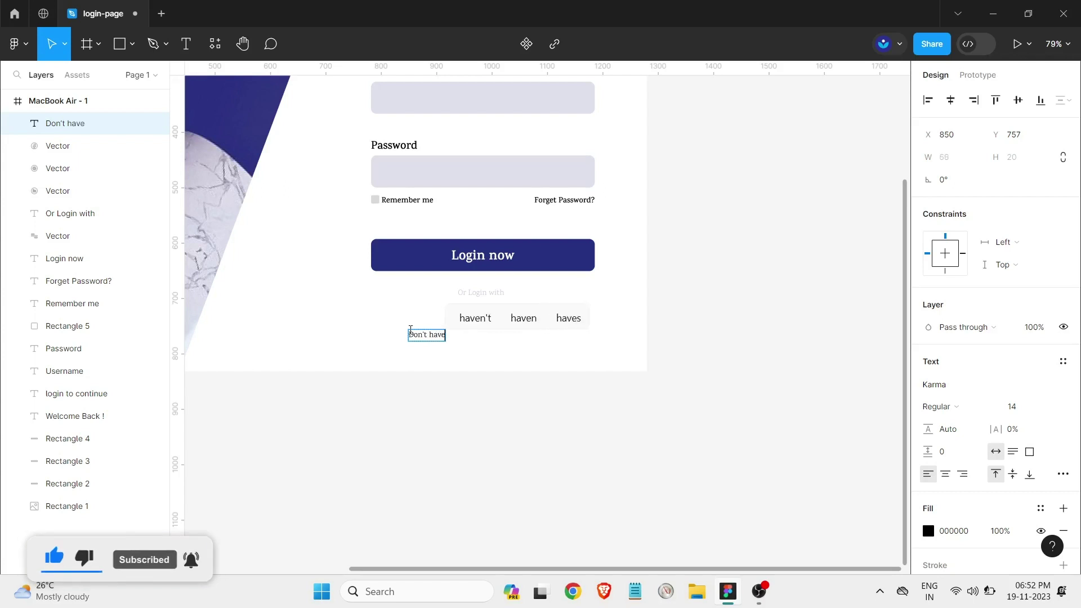
text(an account? Sign Up)
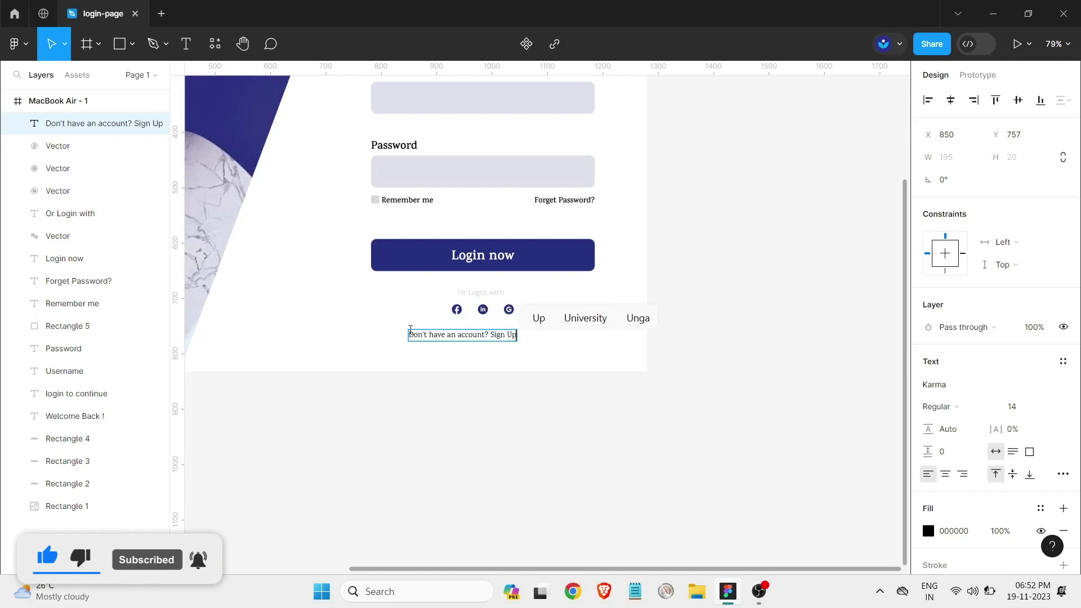
key(Escape)
ctrl+scroll(460, 343, up, 5)
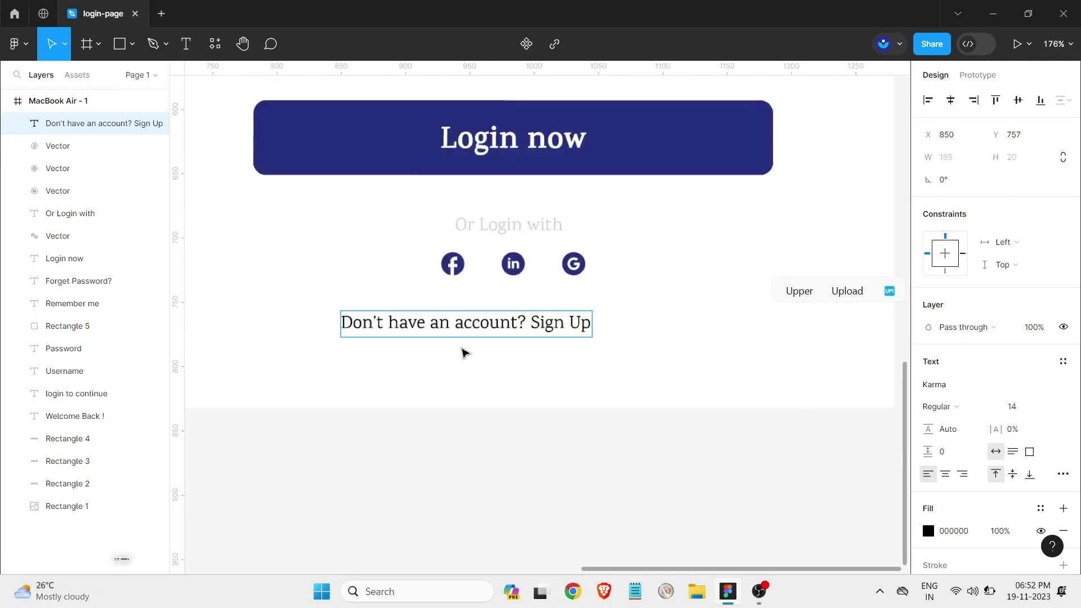
drag(505, 328, 552, 321)
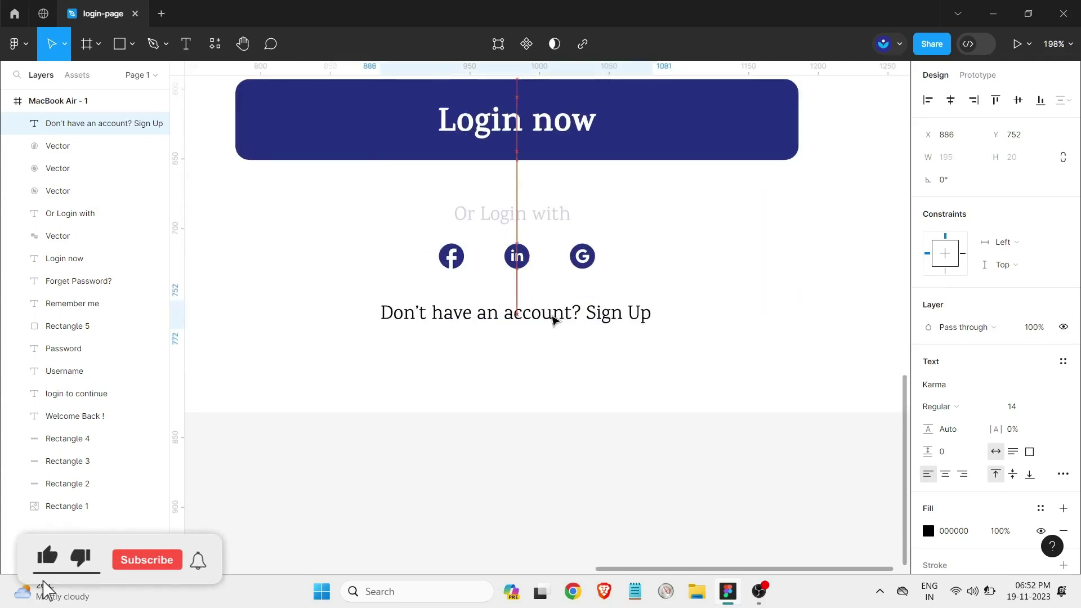
- Make the sign-up line Bold and underline the words 'Sign Up'
click(937, 407)
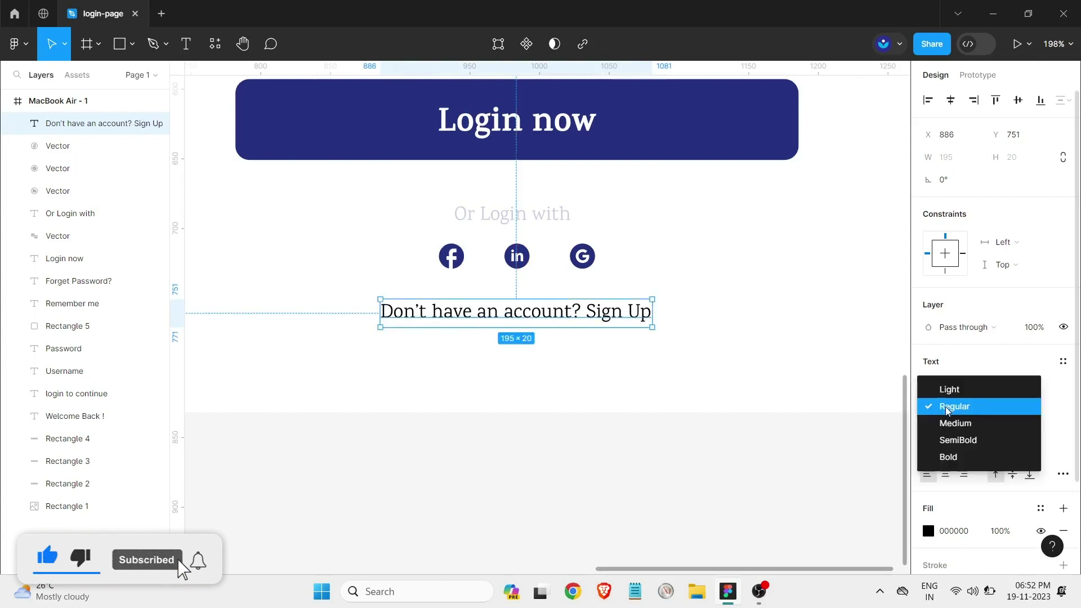
click(954, 457)
double_click(606, 314)
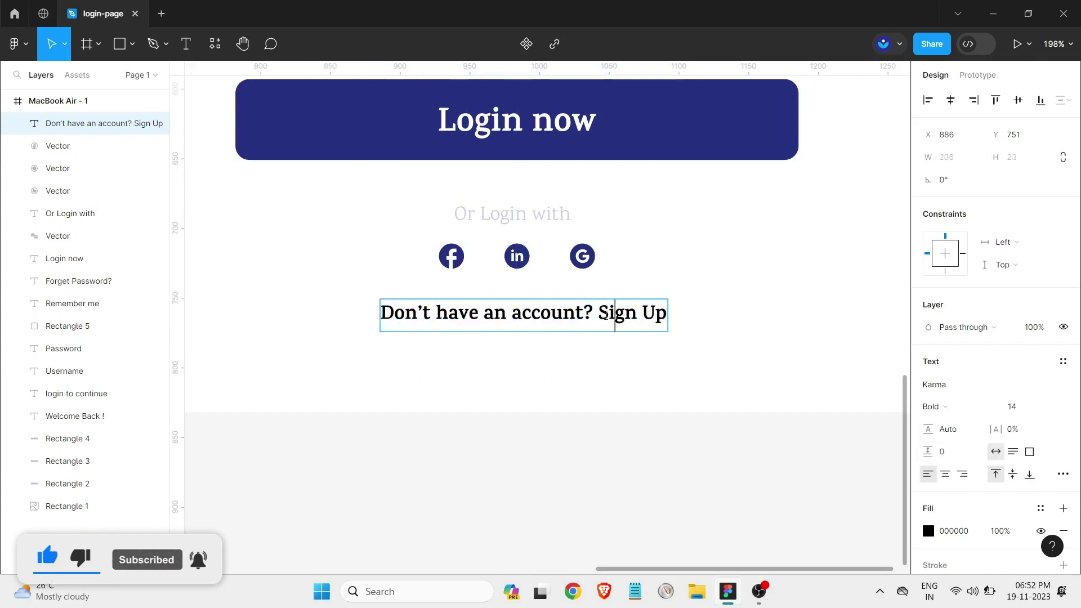
drag(598, 312, 718, 338)
click(1063, 473)
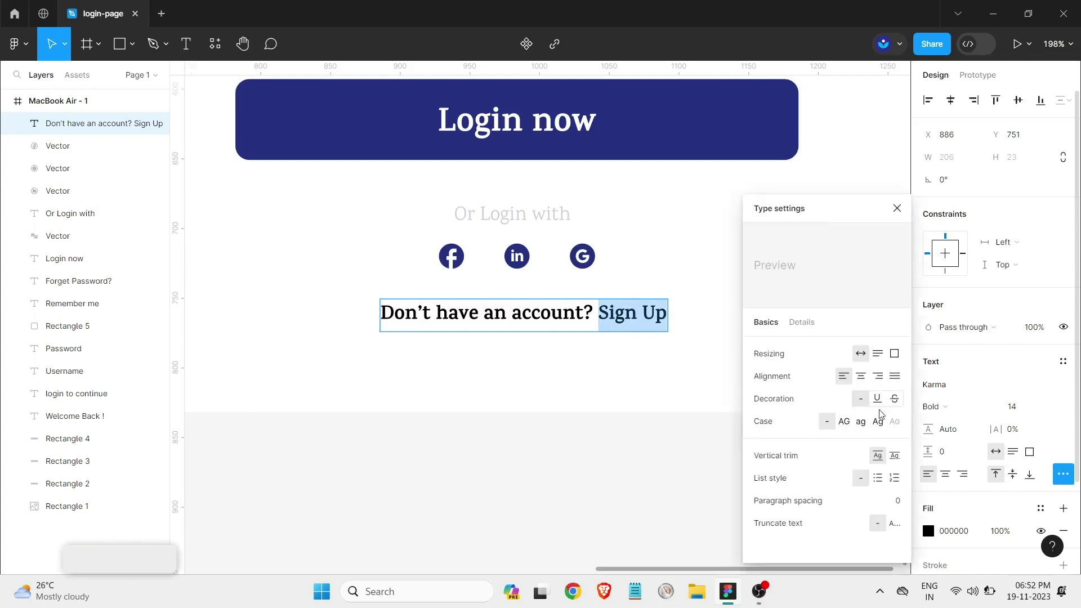
click(876, 398)
key(Escape)
- Colour 'Sign Up' the navy of the Login button, after trying the caption's pale tone
key(Return)
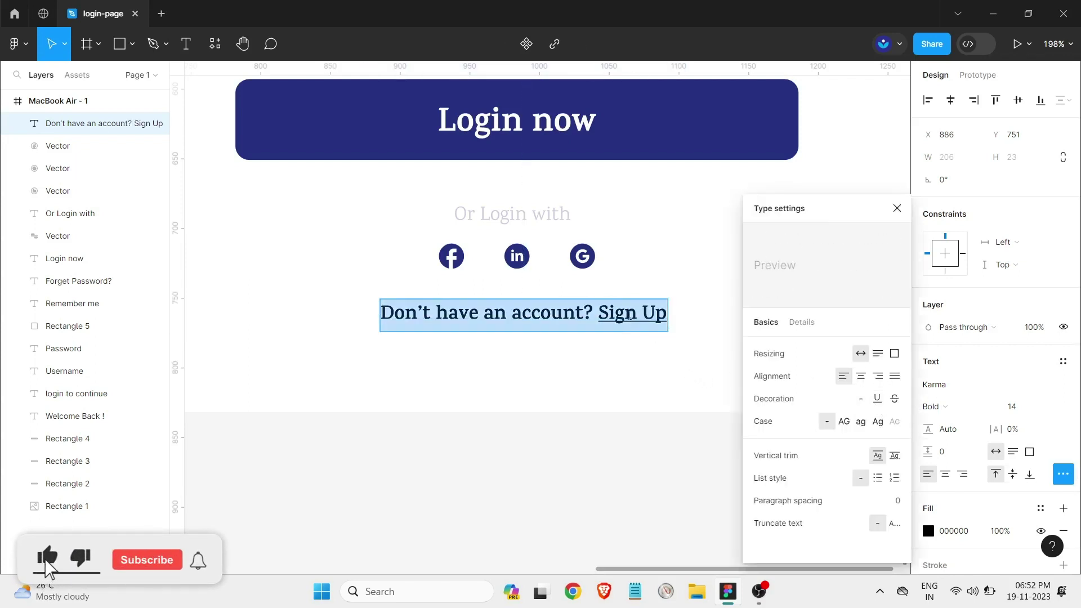
click(609, 313)
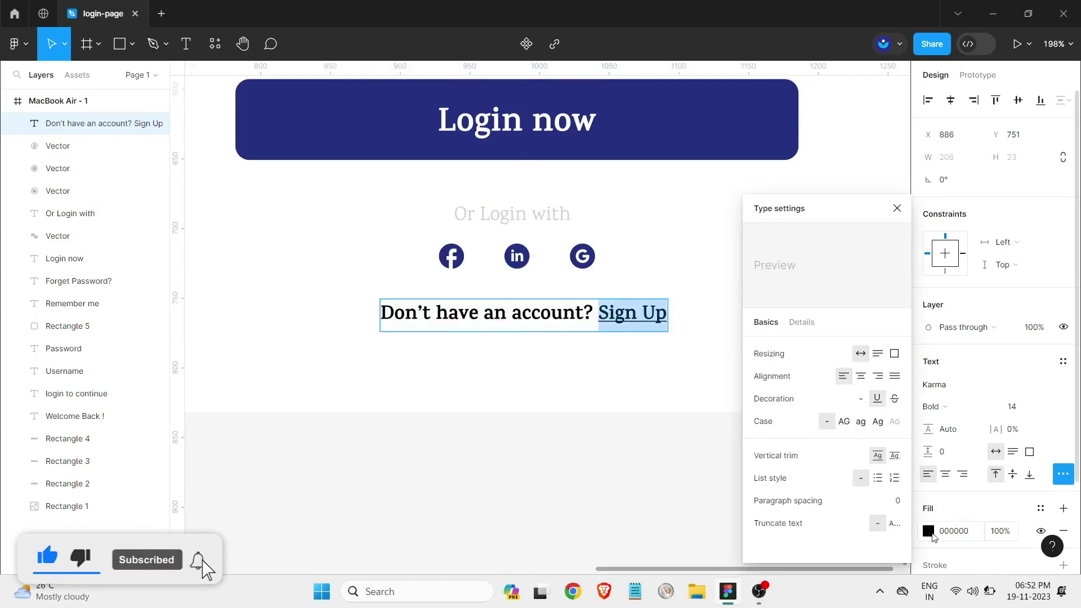
click(928, 531)
click(762, 406)
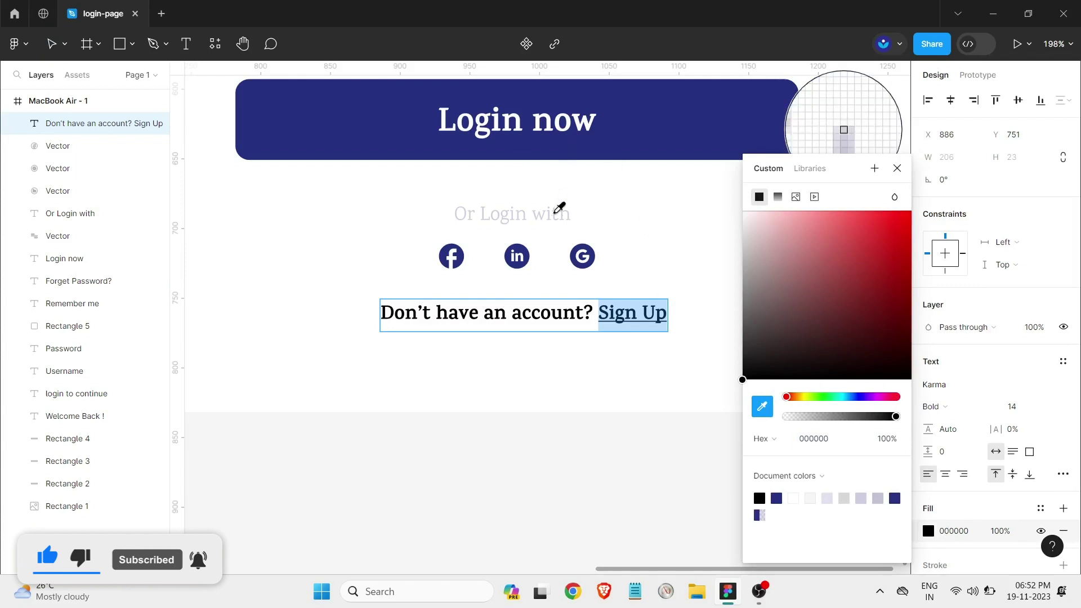
click(554, 214)
click(710, 315)
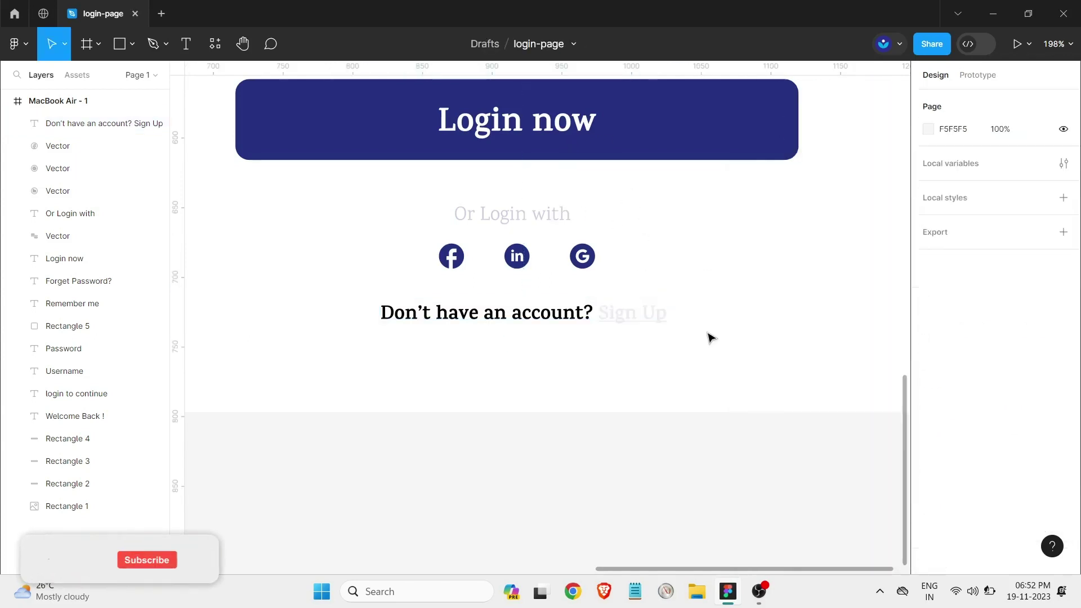
double_click(627, 311)
click(601, 317)
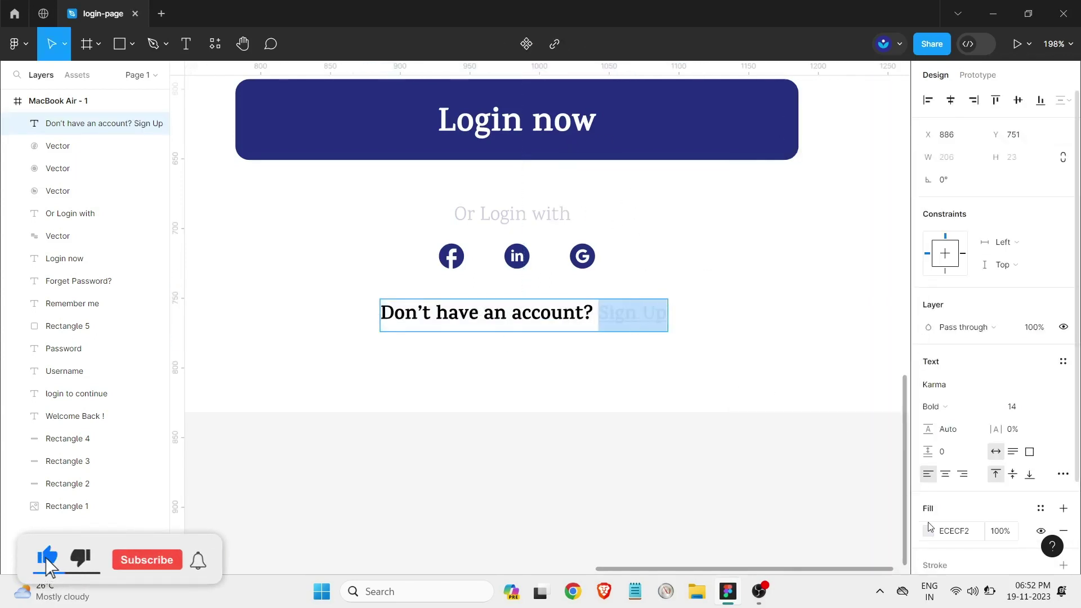
click(929, 531)
click(761, 406)
click(783, 124)
key(Escape)
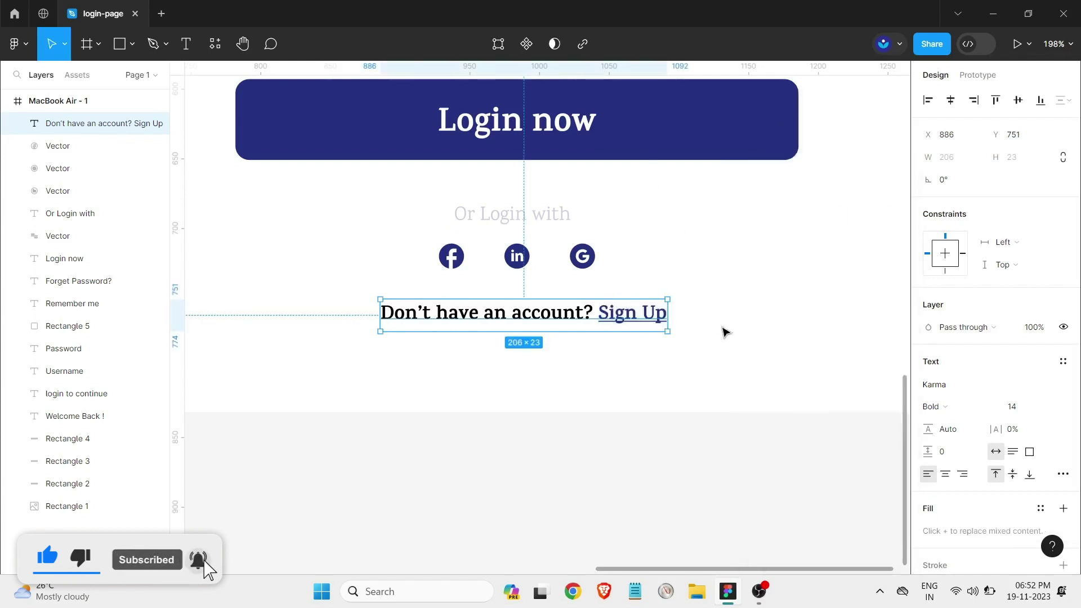
- Colour 'Don't have an account?' pink, sampled from the image
double_click(559, 312)
drag(600, 313, 381, 313)
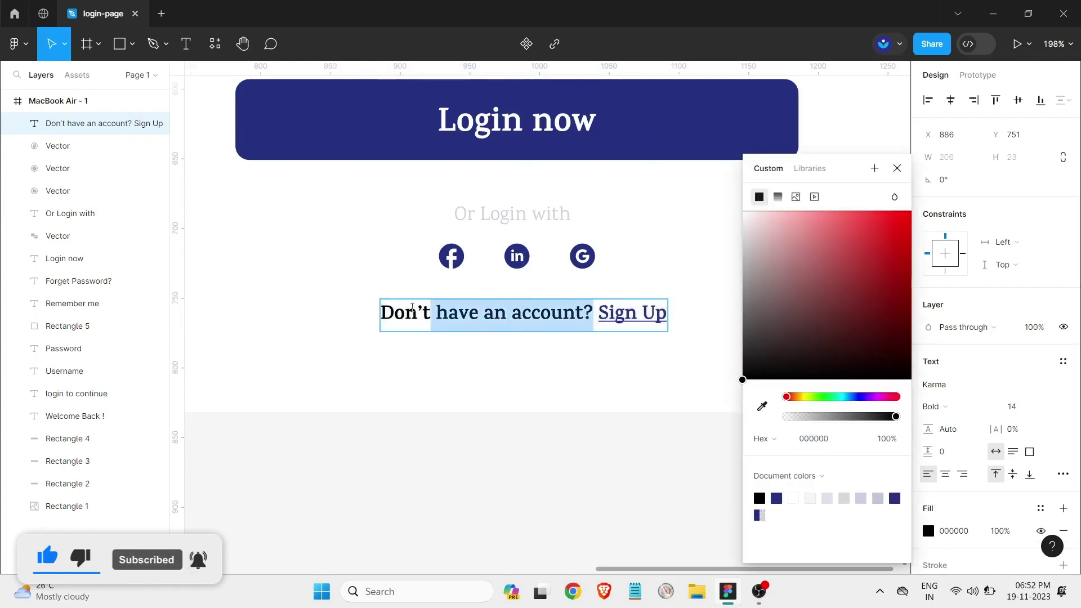
click(762, 407)
scroll(570, 146, down, 1)
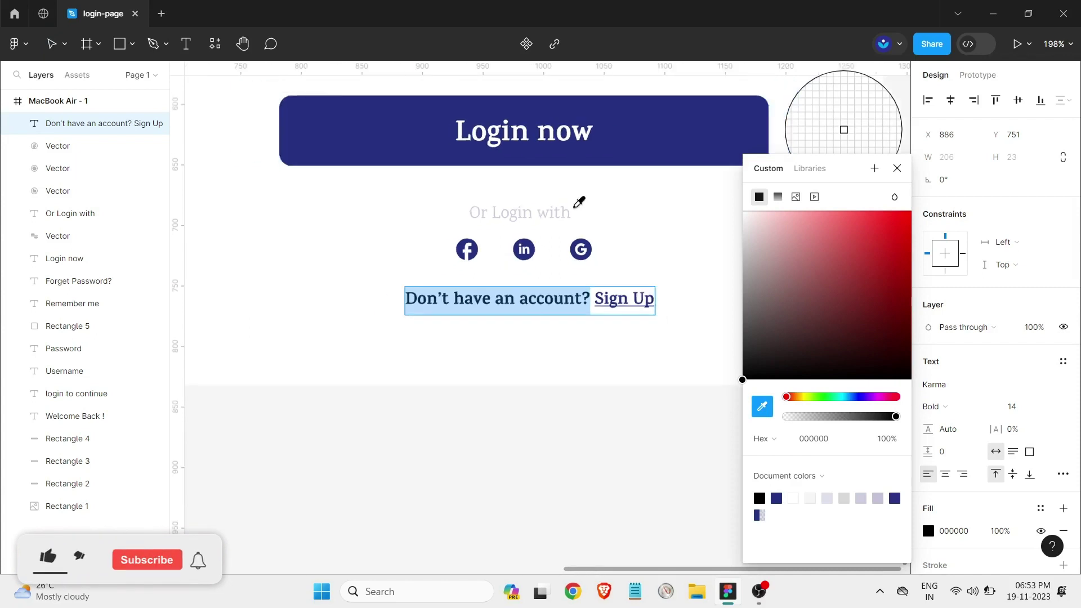
scroll(580, 203, down, 2)
scroll(309, 210, down, 2)
scroll(268, 198, down, 1)
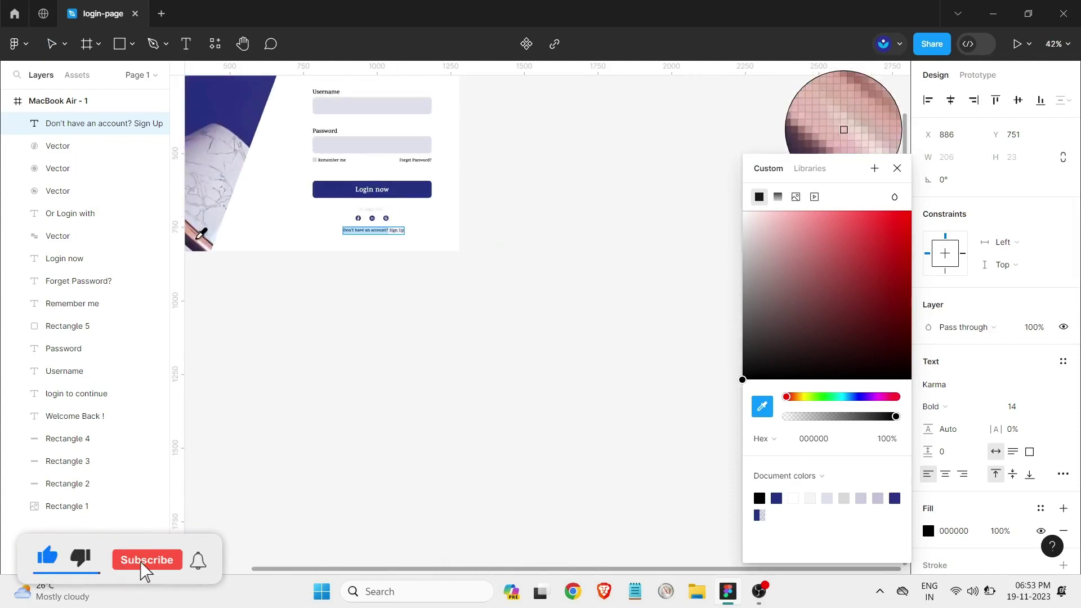
click(211, 236)
scroll(348, 232, up, 3)
scroll(371, 226, up, 2)
- Select the whole login frame and bring it fully into view
key(Escape)
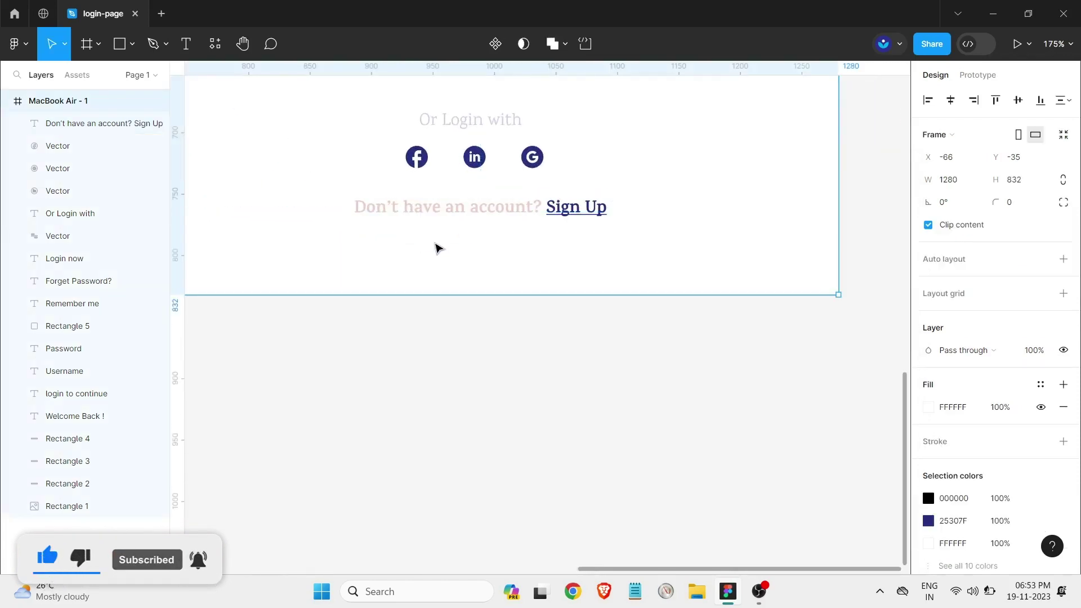
scroll(437, 246, down, 2)
scroll(415, 251, down, 2)
drag(439, 570, 376, 567)
scroll(414, 509, left, 1)
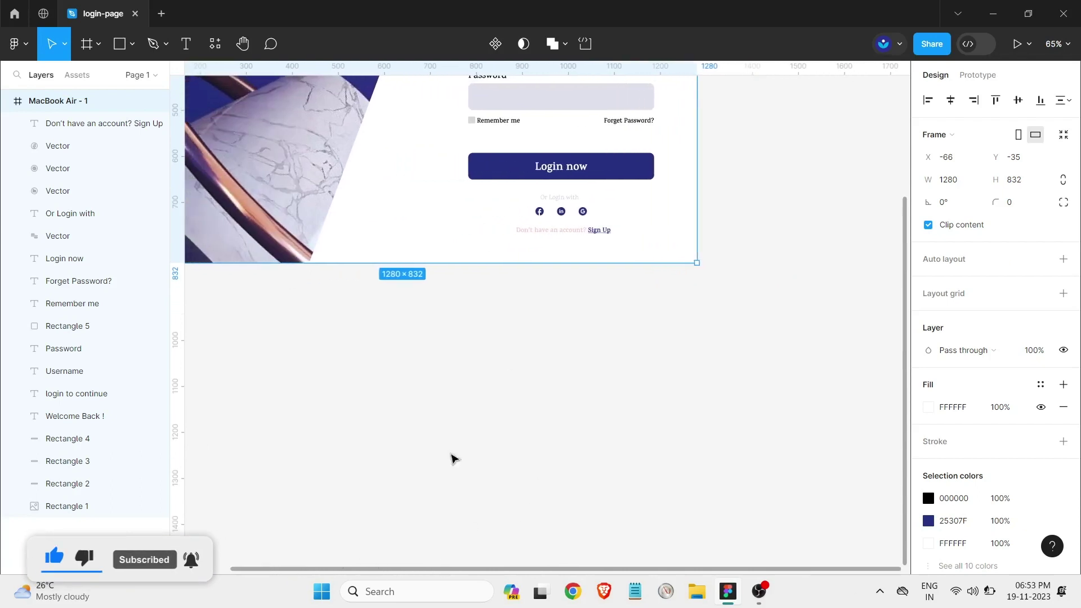
scroll(548, 360, up, 4)
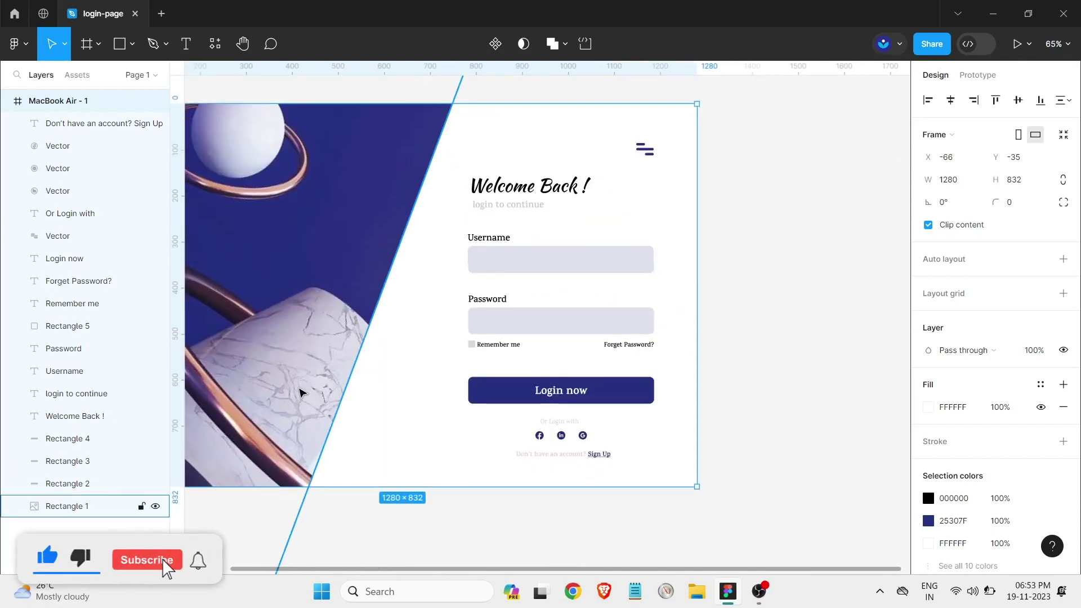
scroll(299, 393, down, 1)
drag(555, 570, 495, 571)
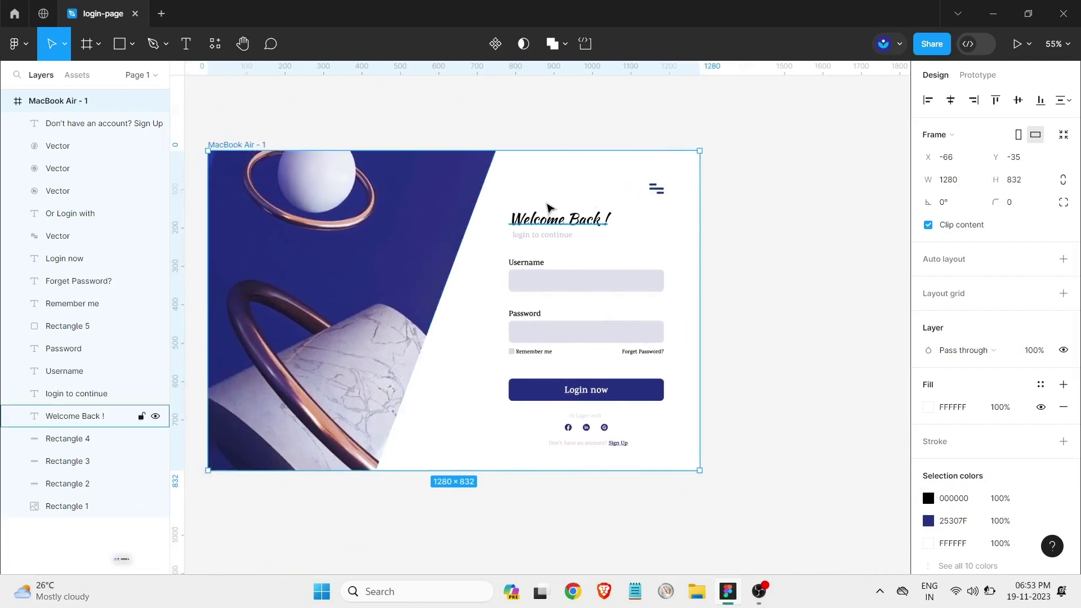
scroll(930, 436, down, 2)
- Fill the login frame with a copper colour sampled from the image
click(928, 430)
click(762, 405)
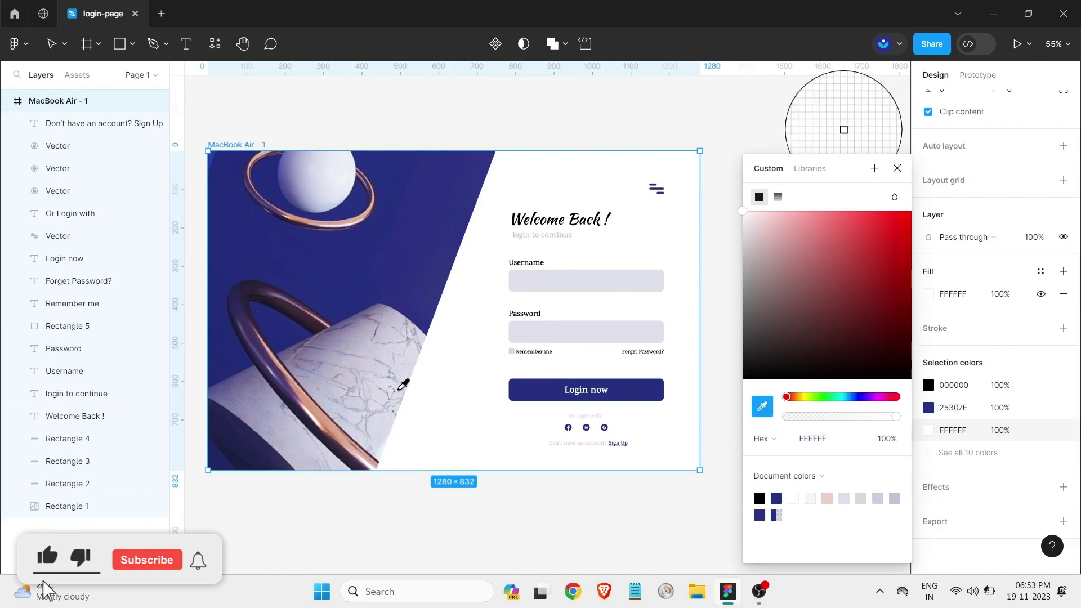
click(332, 433)
click(590, 508)
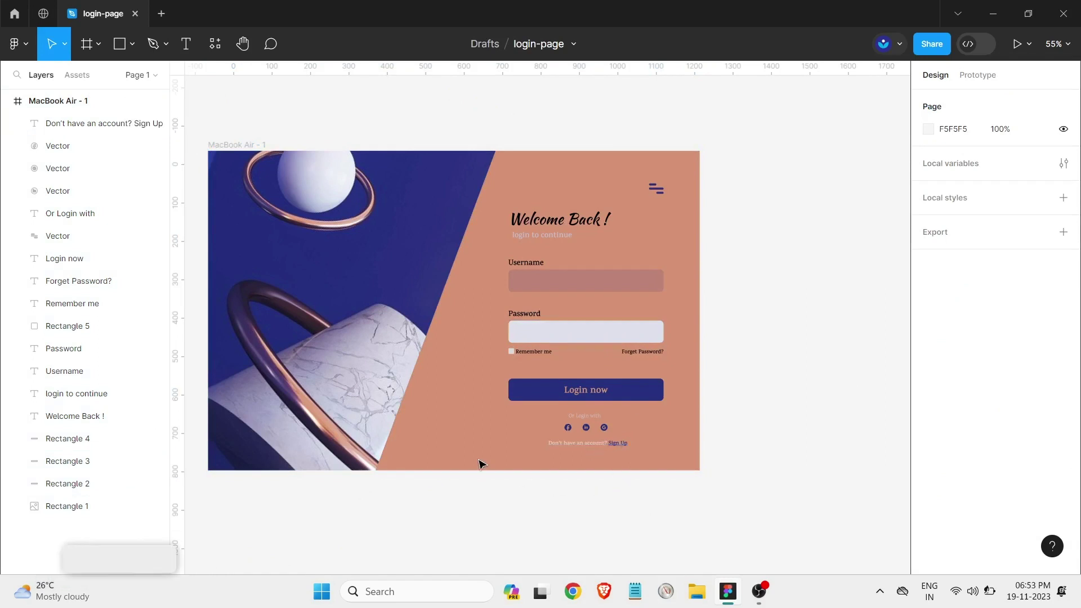
- Try other sampled frame colours, settling back on the darker salmon D79275
click(244, 147)
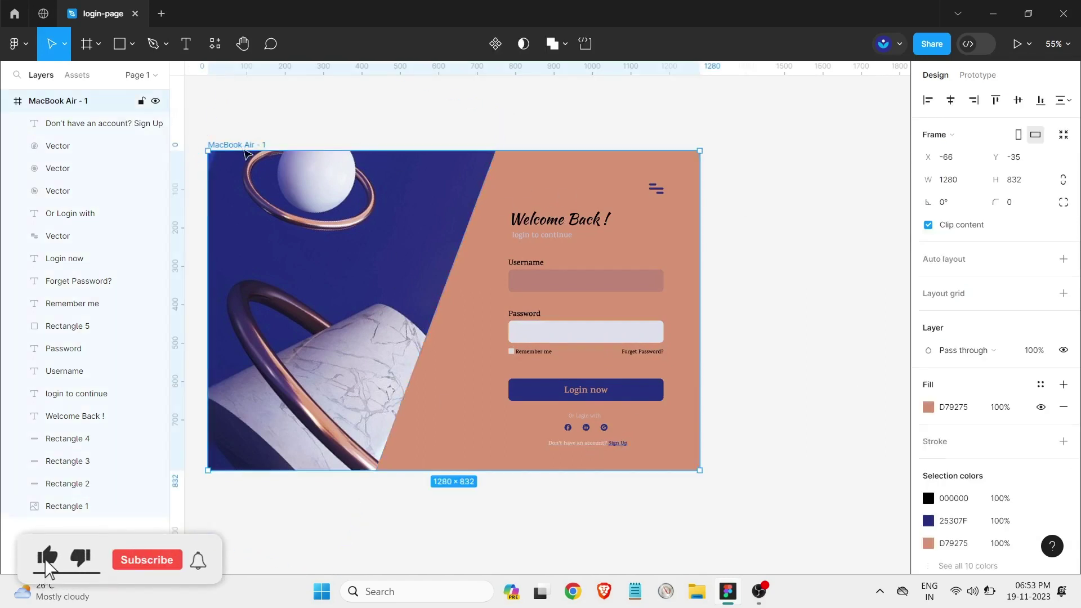
click(927, 544)
click(761, 406)
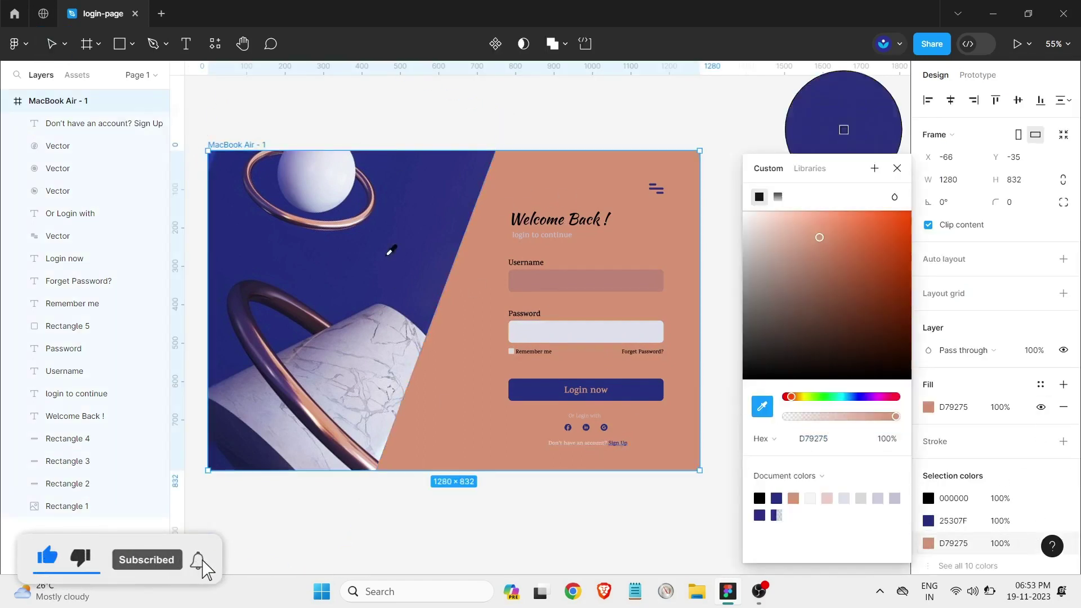
click(389, 253)
key(i)
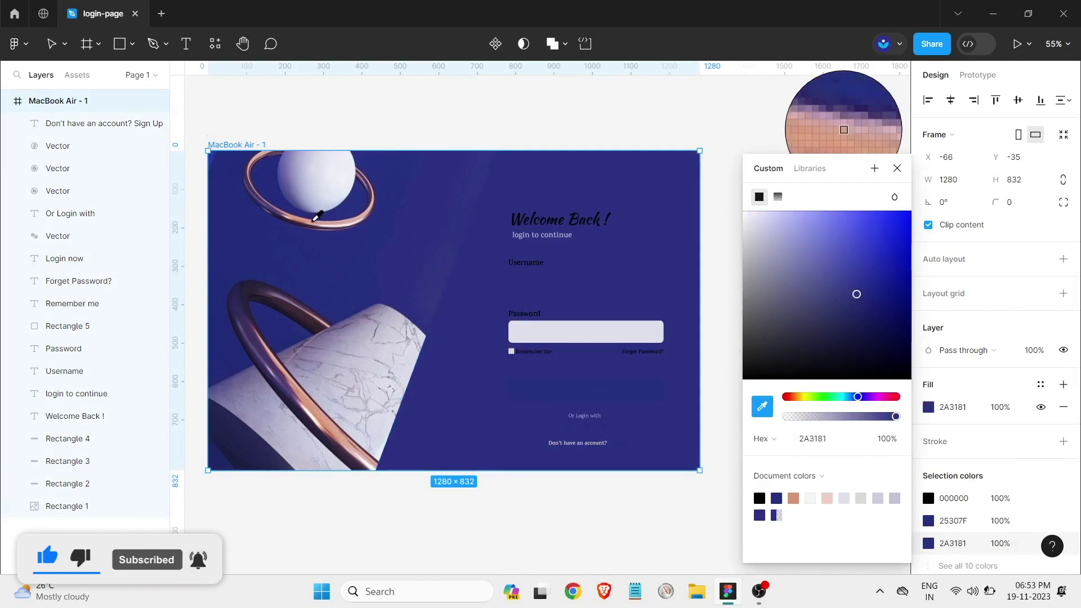
click(318, 216)
click(761, 404)
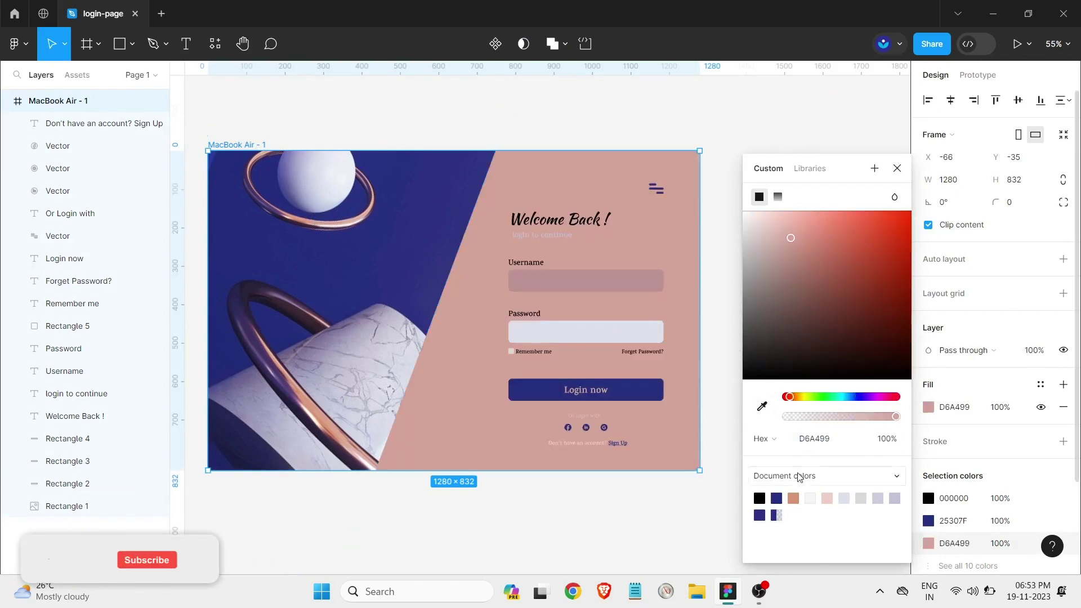
click(338, 214)
key(Escape)
- Set the 'Don't have an account?' words to white FFFFFF, leaving Sign Up navy
scroll(613, 456, up, 5)
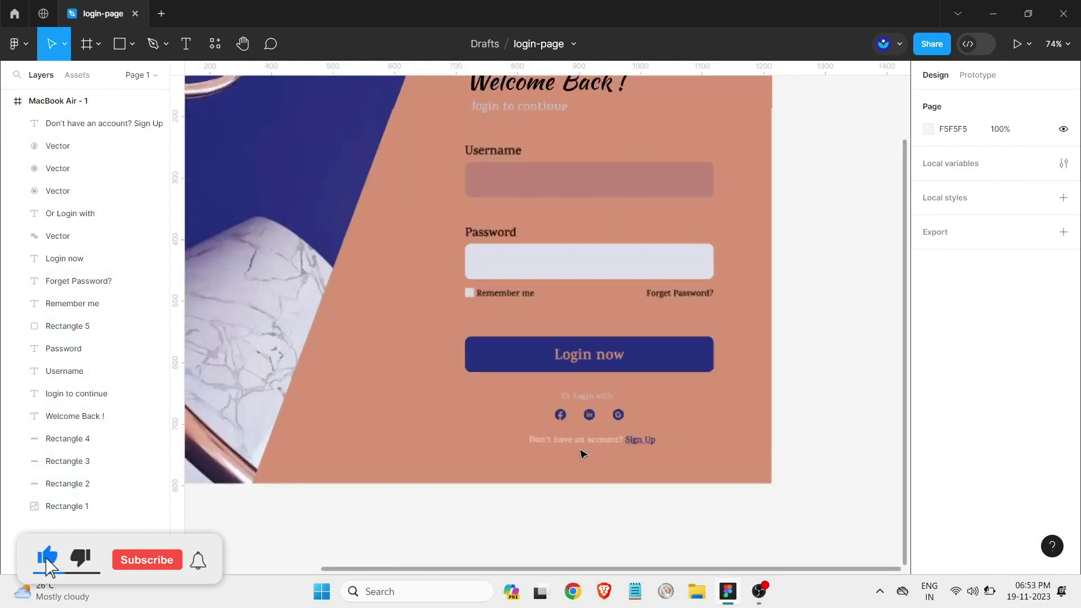
click(645, 441)
drag(662, 440, 484, 439)
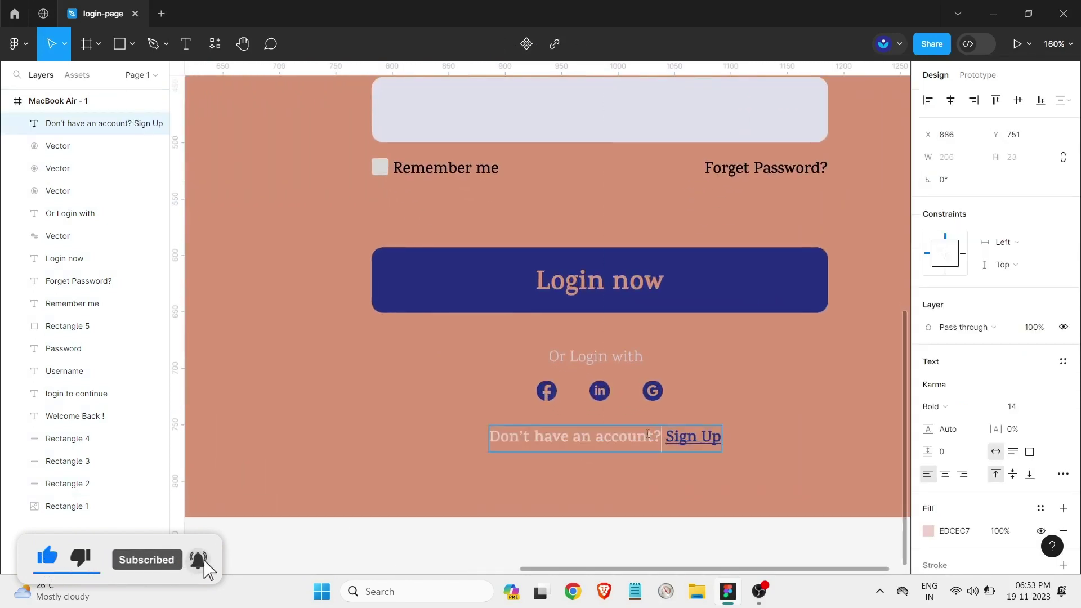
click(928, 531)
click(762, 406)
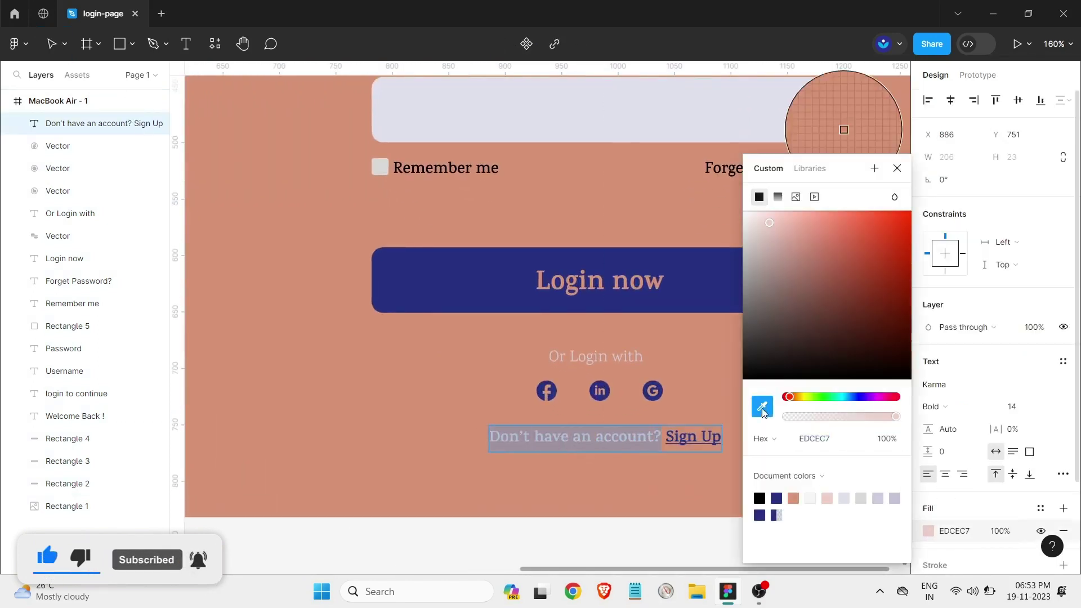
click(738, 205)
drag(778, 245, 809, 229)
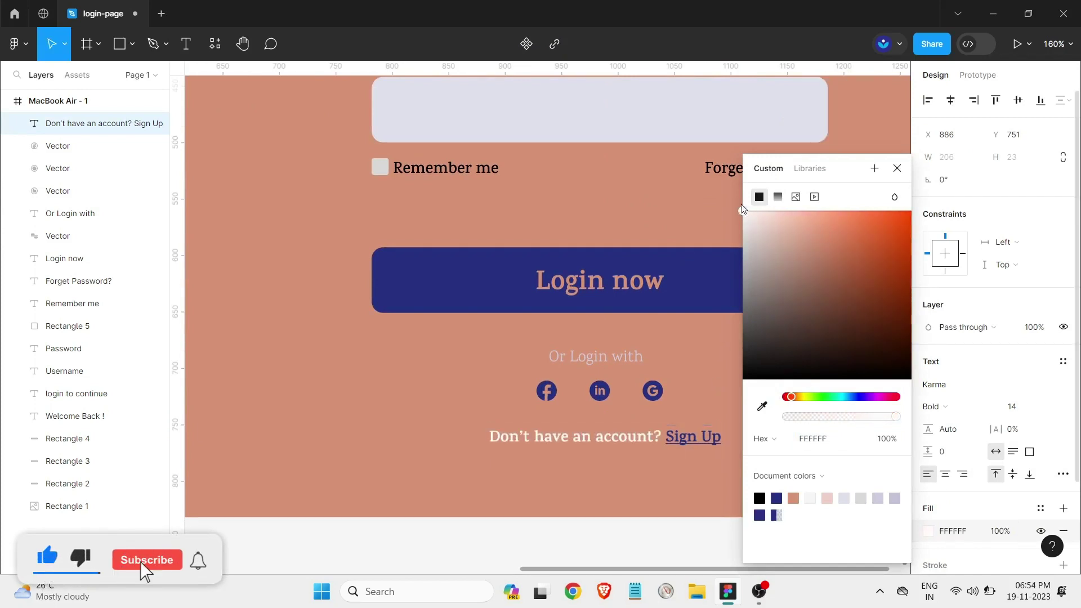
key(Escape)
key(Escape)
key(shift+1)
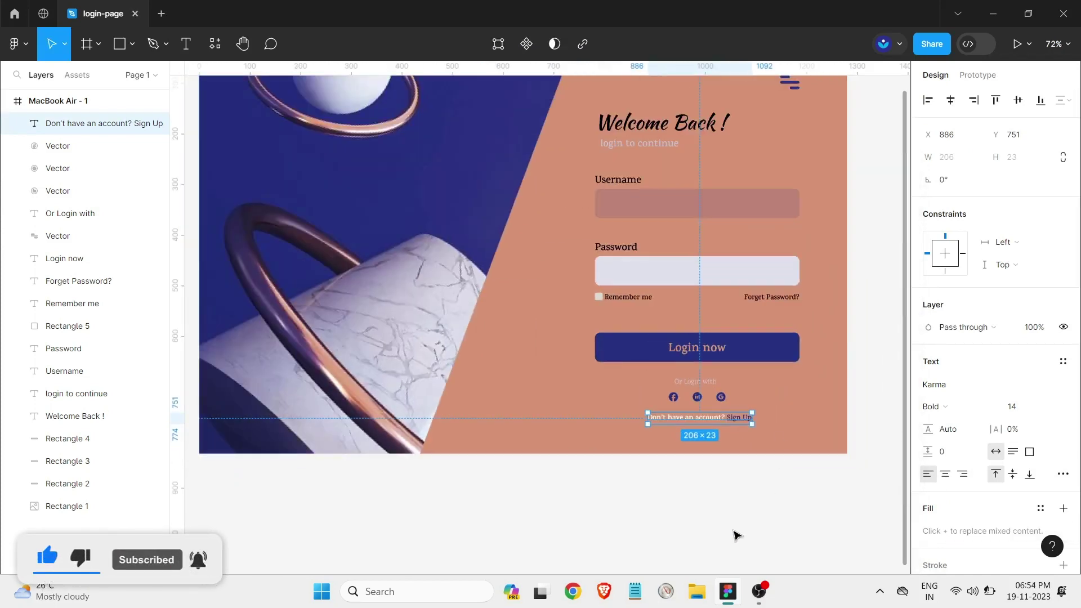
- Lower the password box's fill opacity and give the username box a lighter salmon DEA48C fill
click(737, 319)
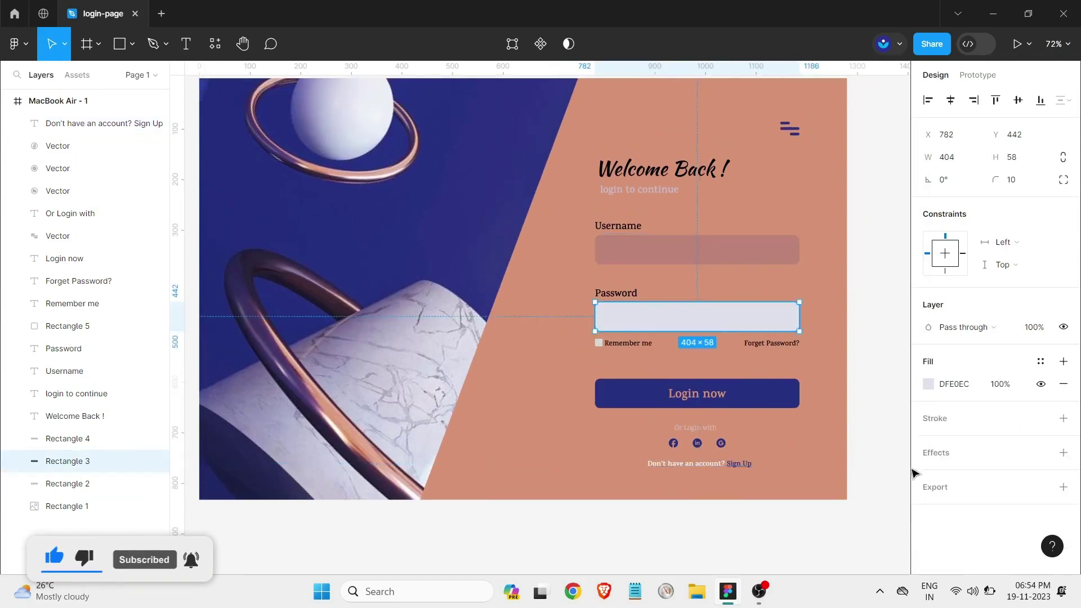
click(925, 389)
click(811, 416)
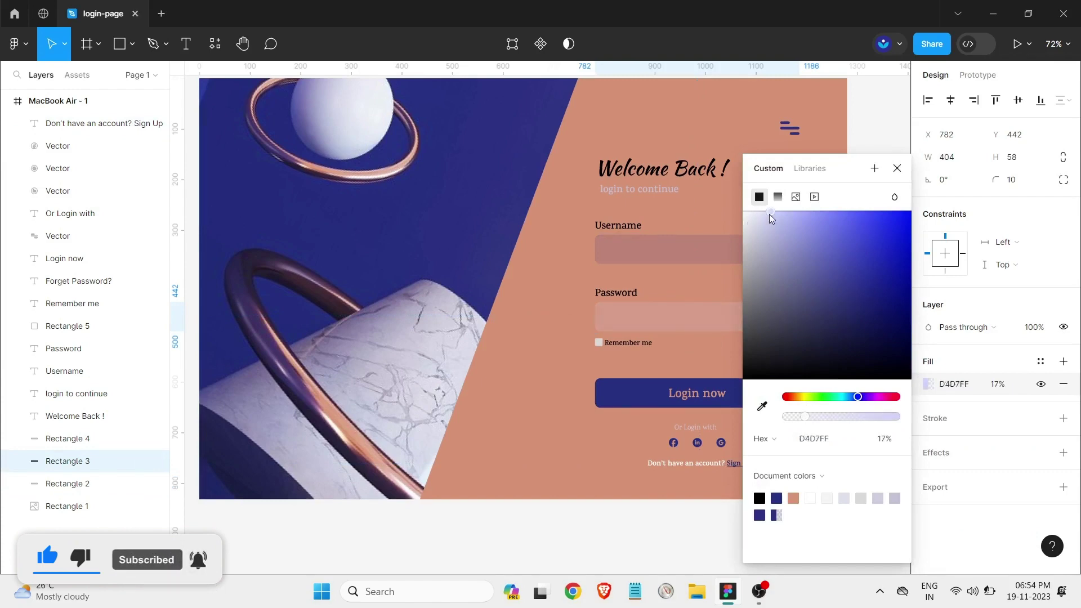
click(678, 254)
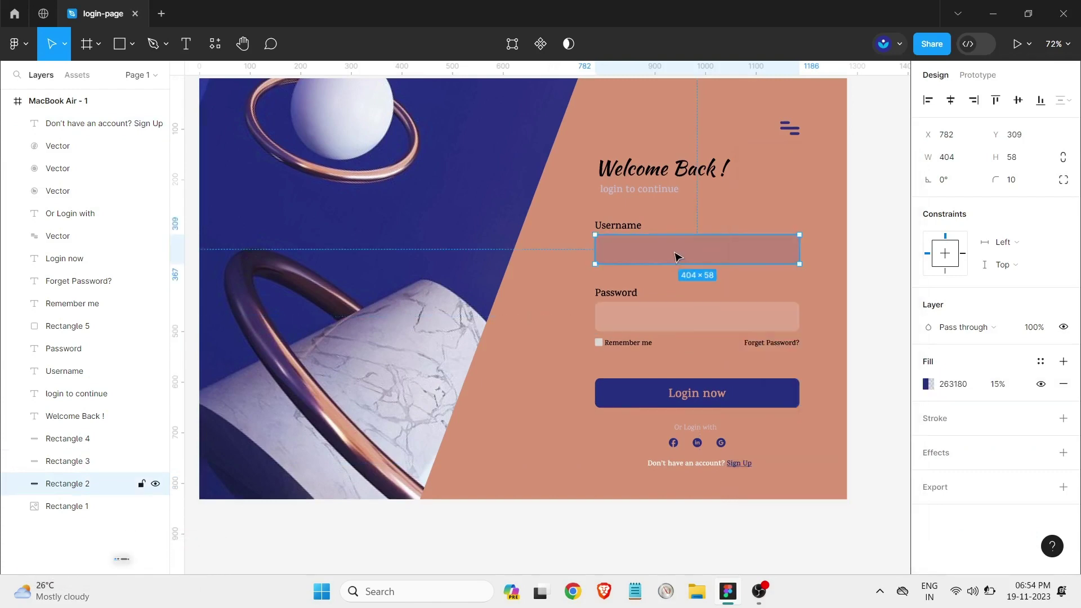
click(927, 384)
click(762, 406)
click(843, 111)
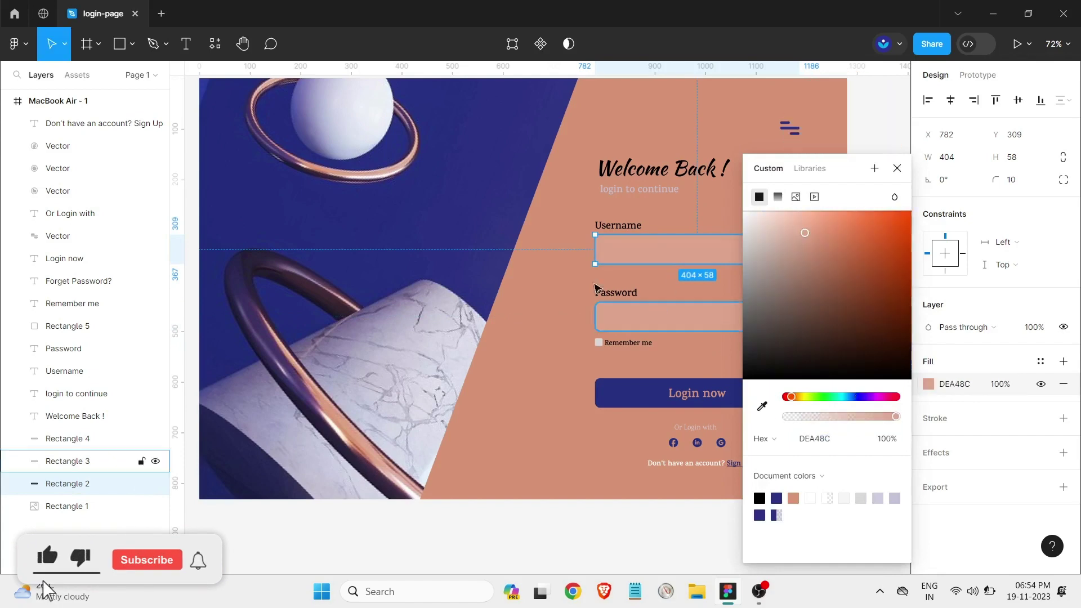
click(555, 333)
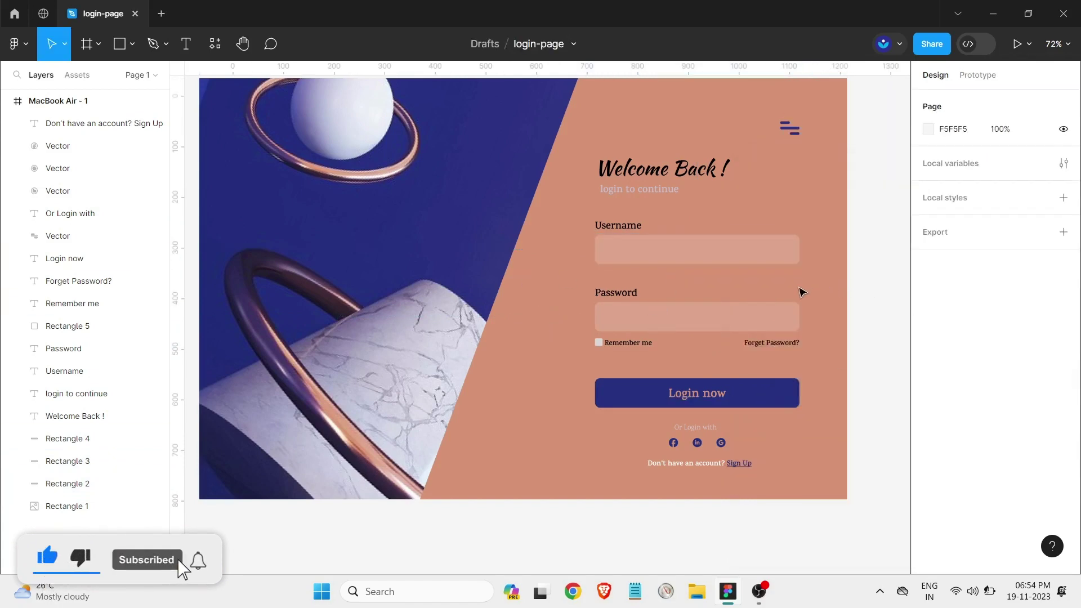
- Set the 'login to continue' subtitle fill to white FFFFFF
click(664, 187)
ctrl+scroll(667, 189, up, 5)
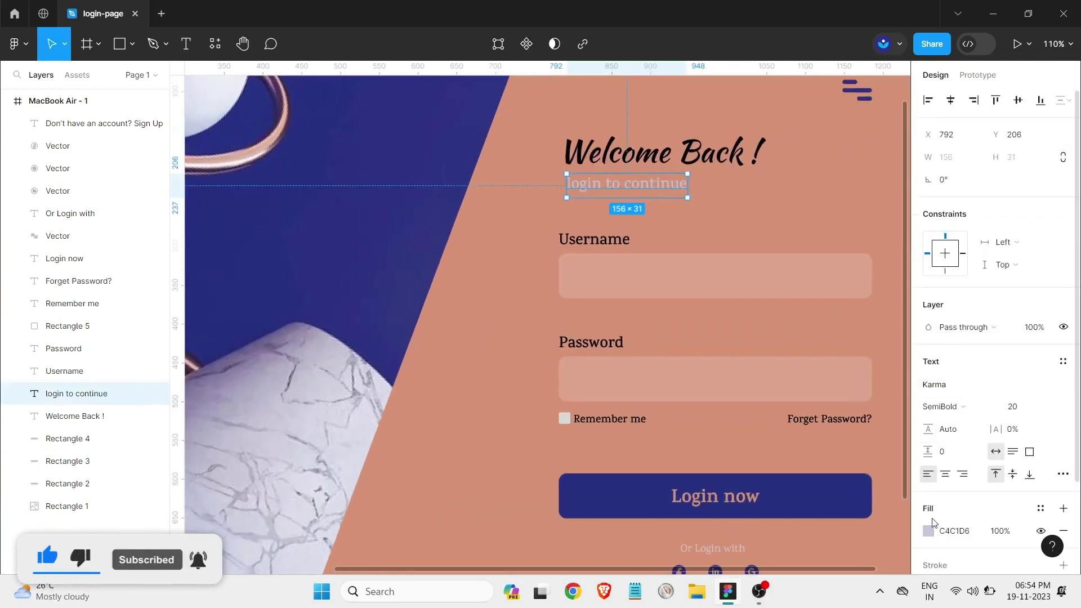
click(928, 530)
text(FFFFFF)
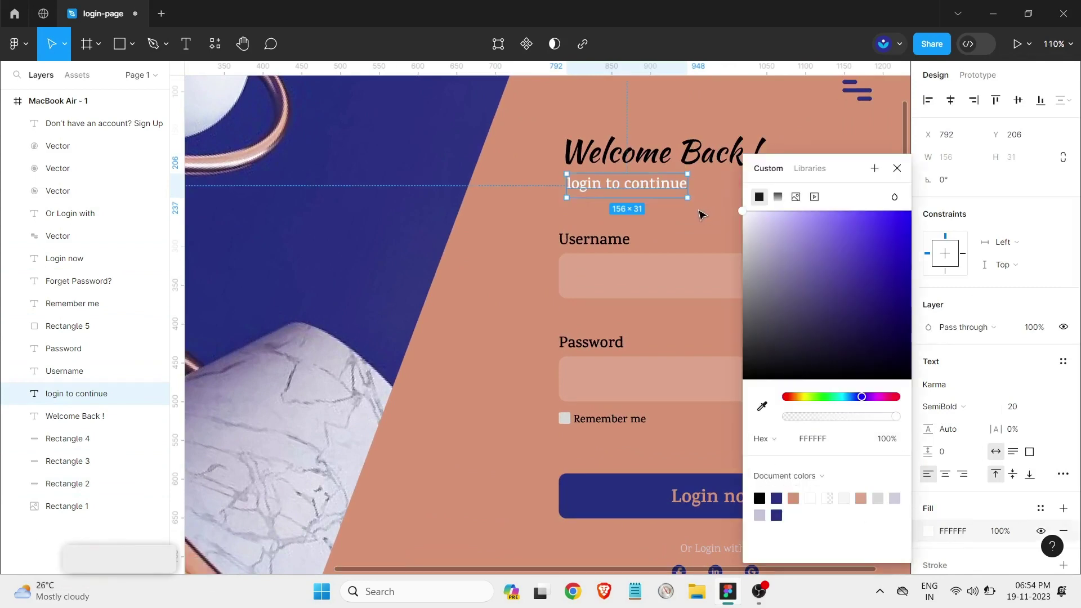
key(Escape)
key(Escape)
key(shift+1)
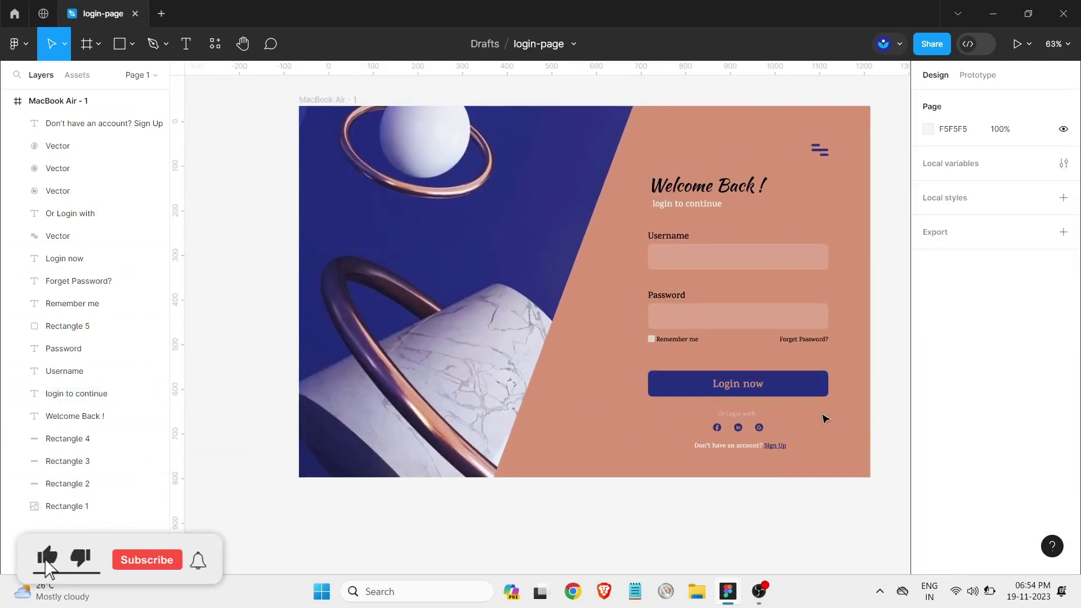
- Lighten the 'Or Login with' caption to near-white F5F4FA
click(734, 413)
ctrl+scroll(785, 416, up, 3)
ctrl+scroll(790, 418, up, 3)
click(927, 530)
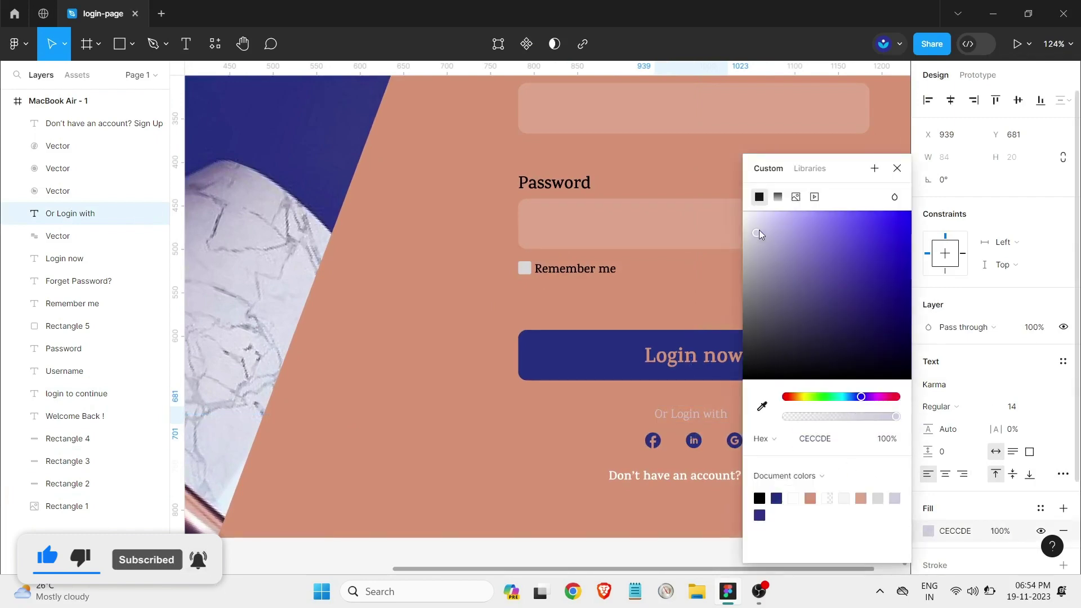
drag(754, 225, 746, 219)
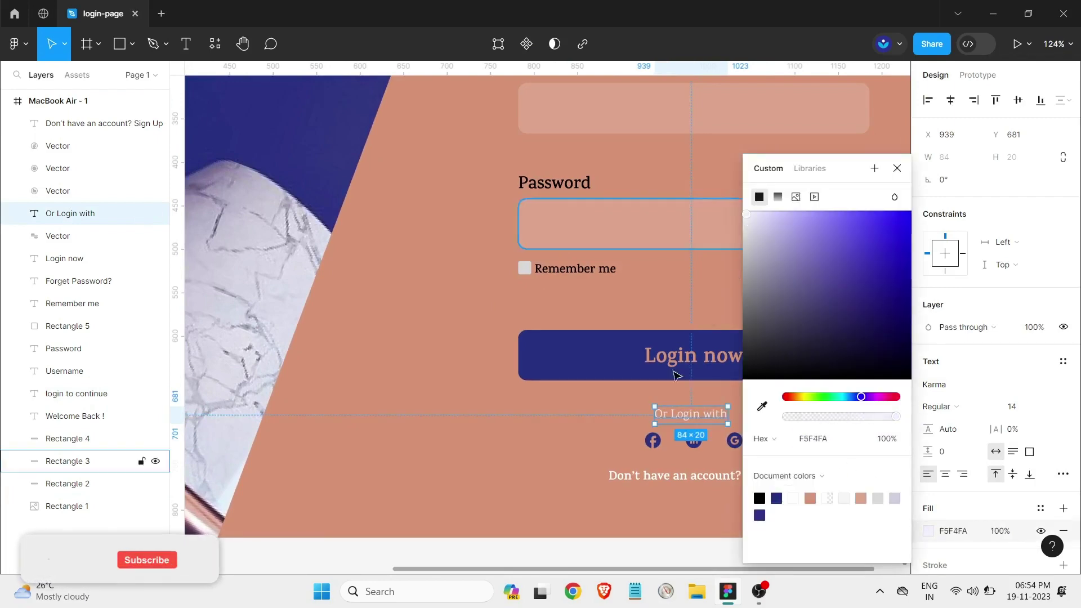
click(582, 438)
ctrl+scroll(581, 439, down, 3)
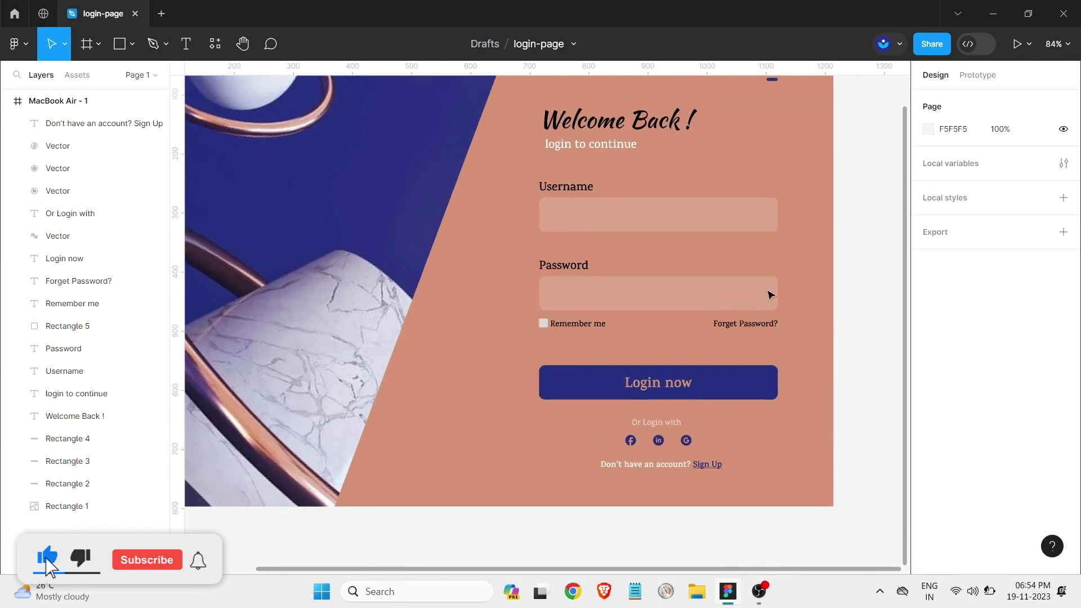
click(770, 230)
- Review the heading and Remember me label, then select the whole frame for renaming to Login-page
click(794, 314)
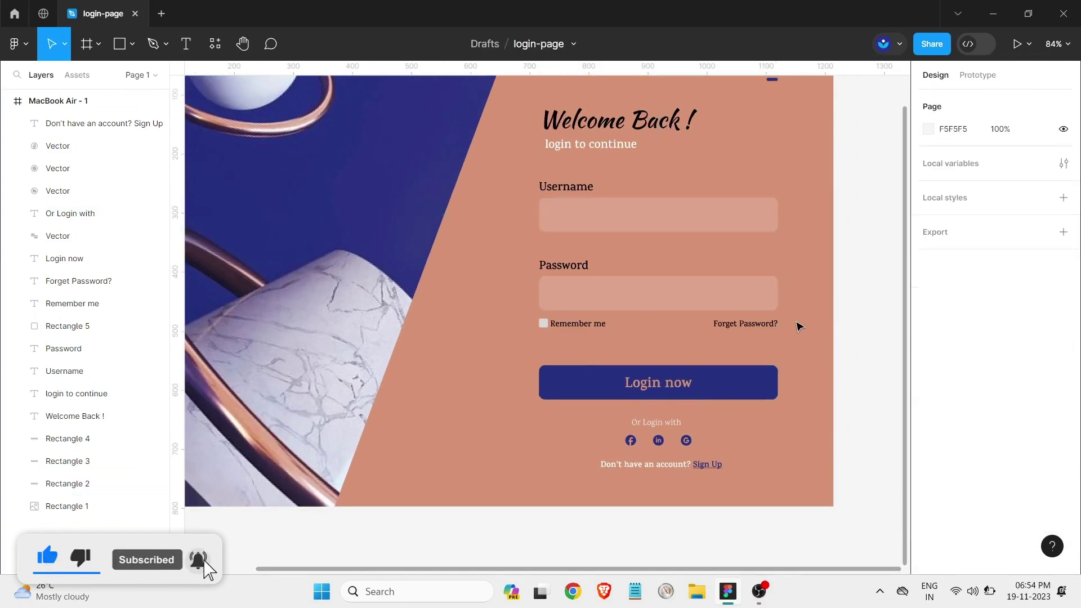
ctrl+scroll(799, 338, down, 2)
scroll(799, 315, up, 3)
scroll(785, 275, down, 1)
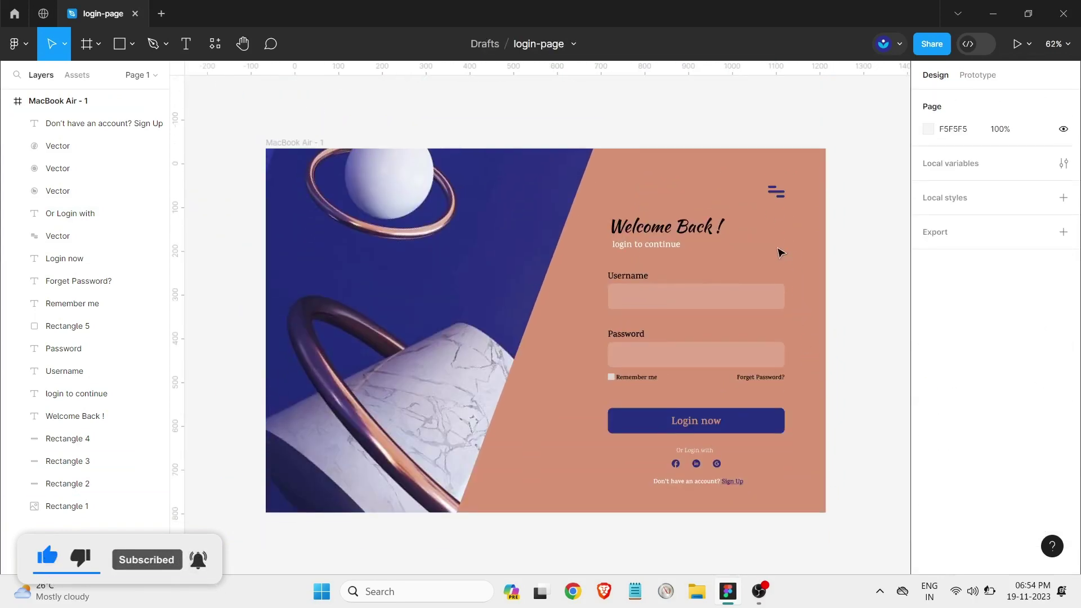
scroll(793, 253, down, 1)
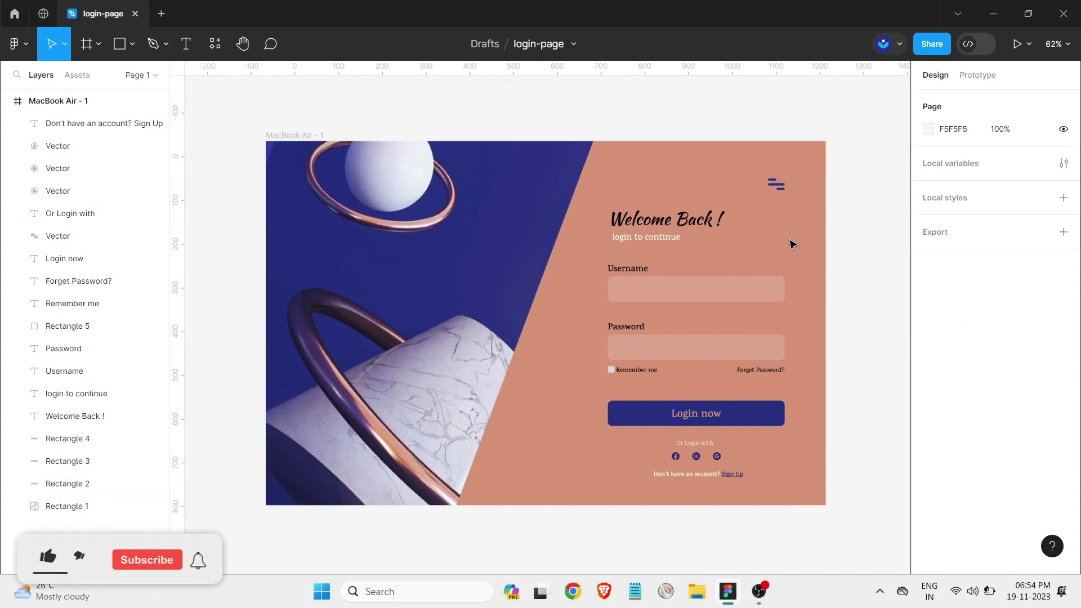
scroll(777, 231, down, 1)
click(679, 222)
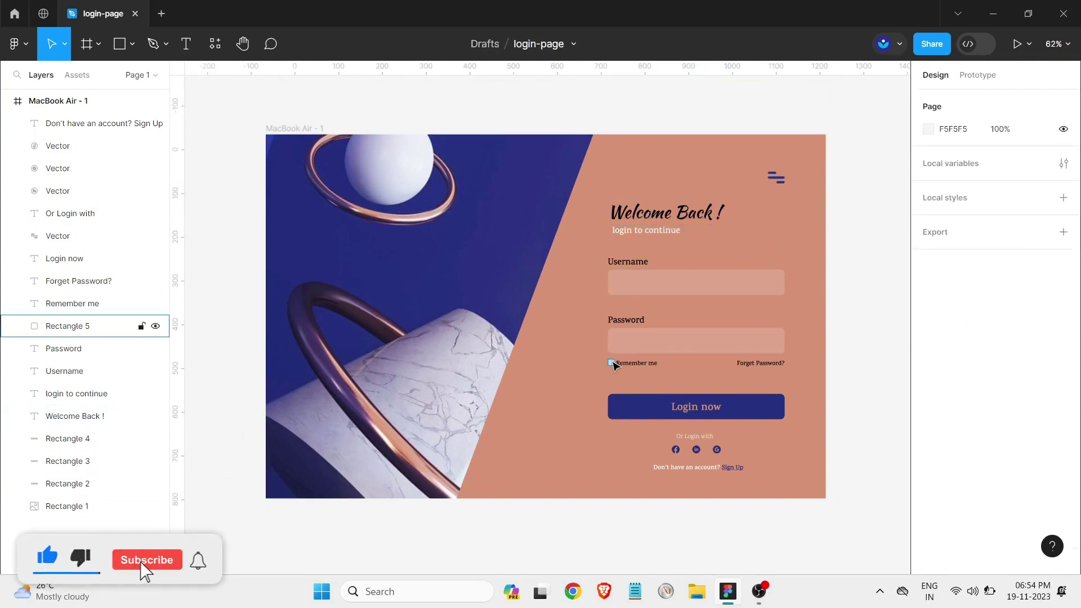
click(611, 363)
click(800, 408)
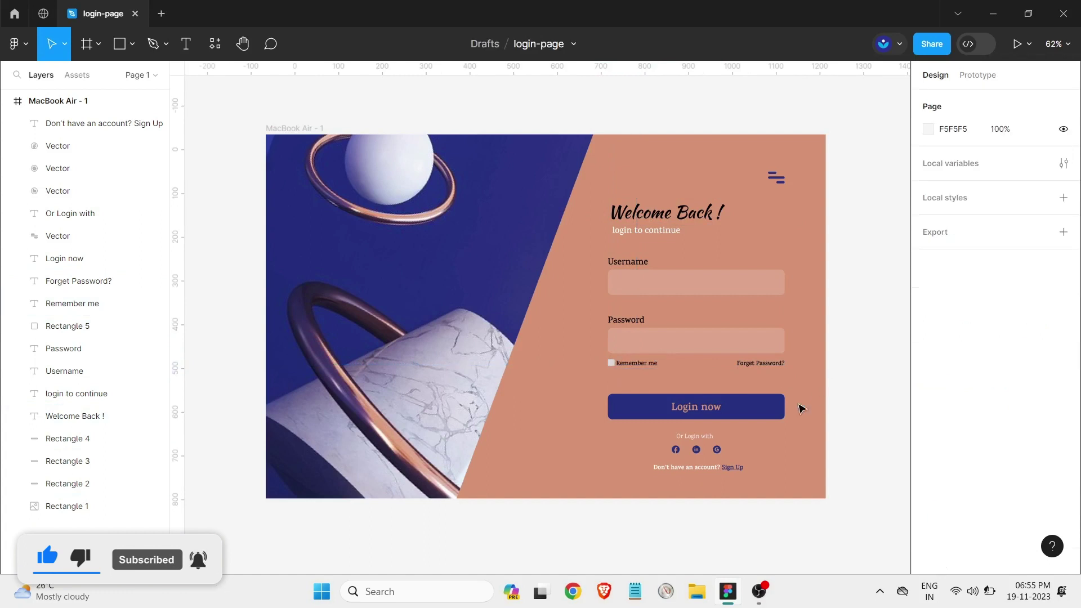
scroll(835, 366, down, 1)
click(315, 125)
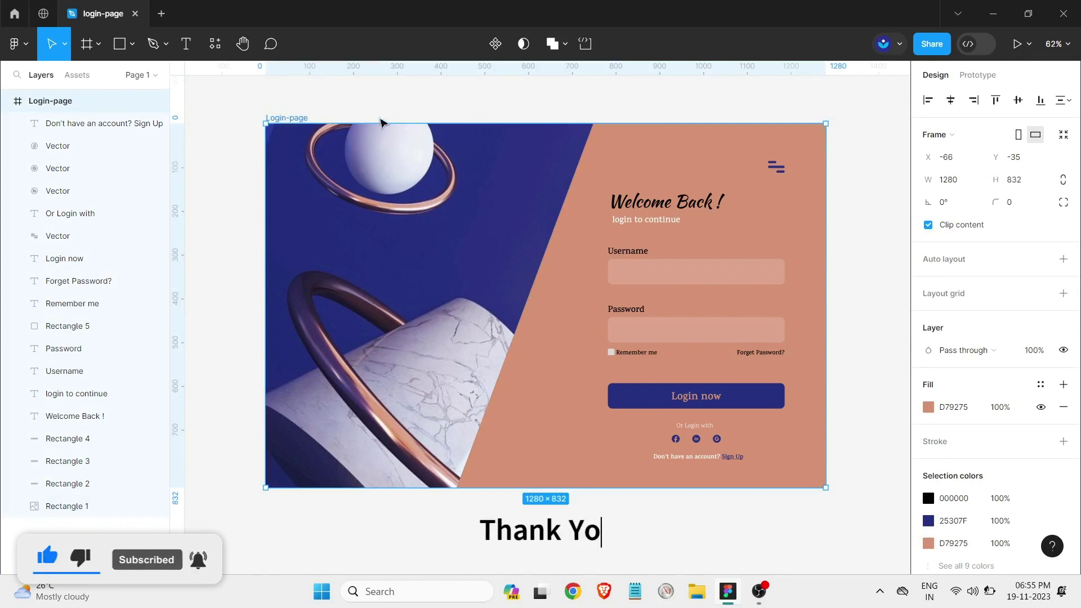
- Zoom to fit the finished Login-page design and collapse its children in the Layers panel
click(874, 306)
scroll(619, 310, up, 1)
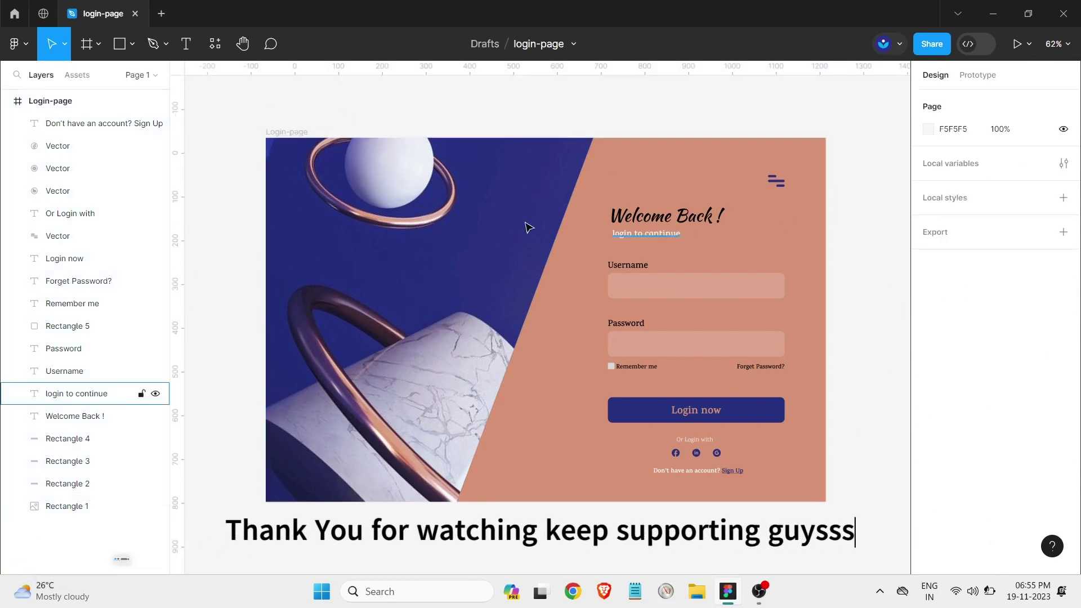
click(296, 128)
click(882, 172)
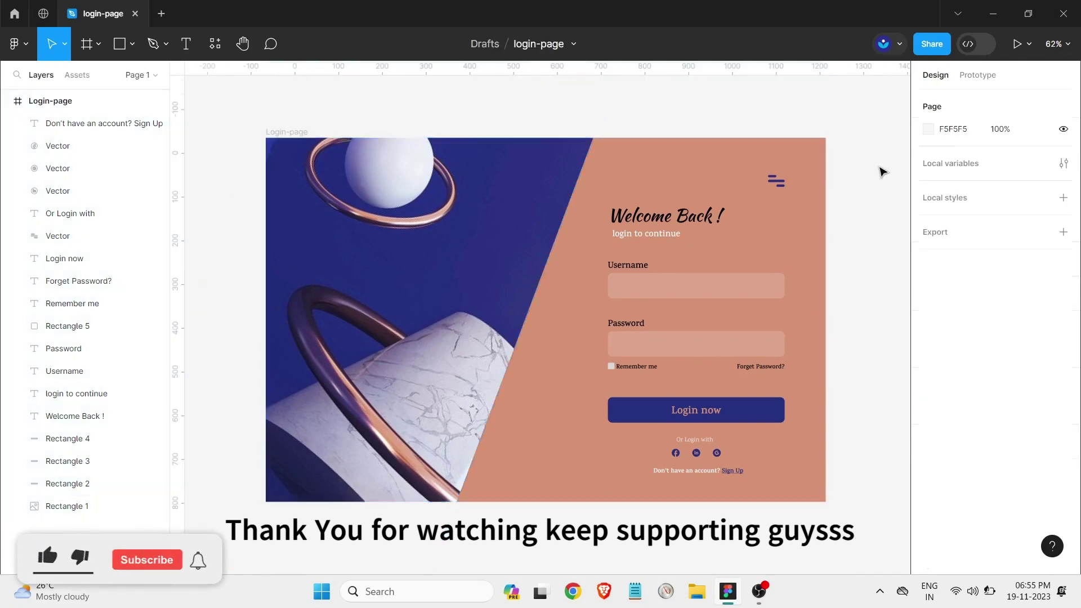
click(1065, 47)
click(981, 148)
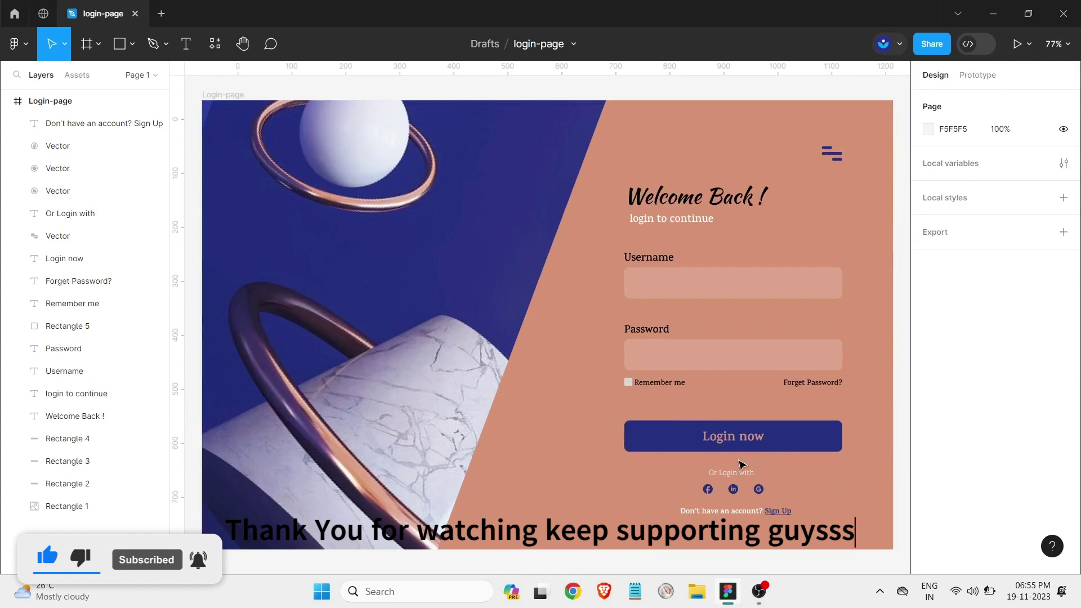
click(7, 101)
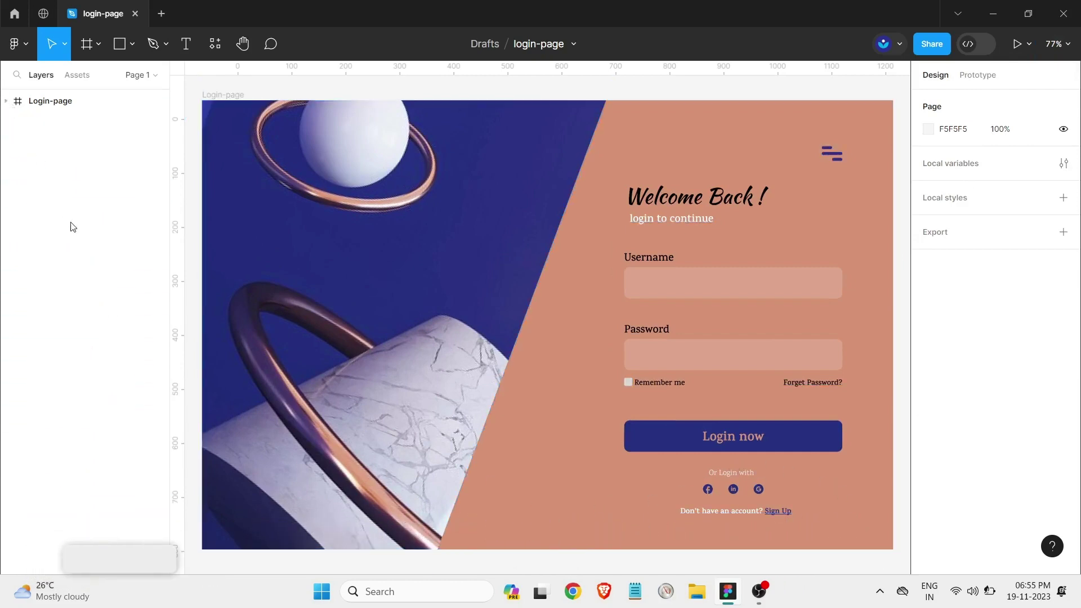